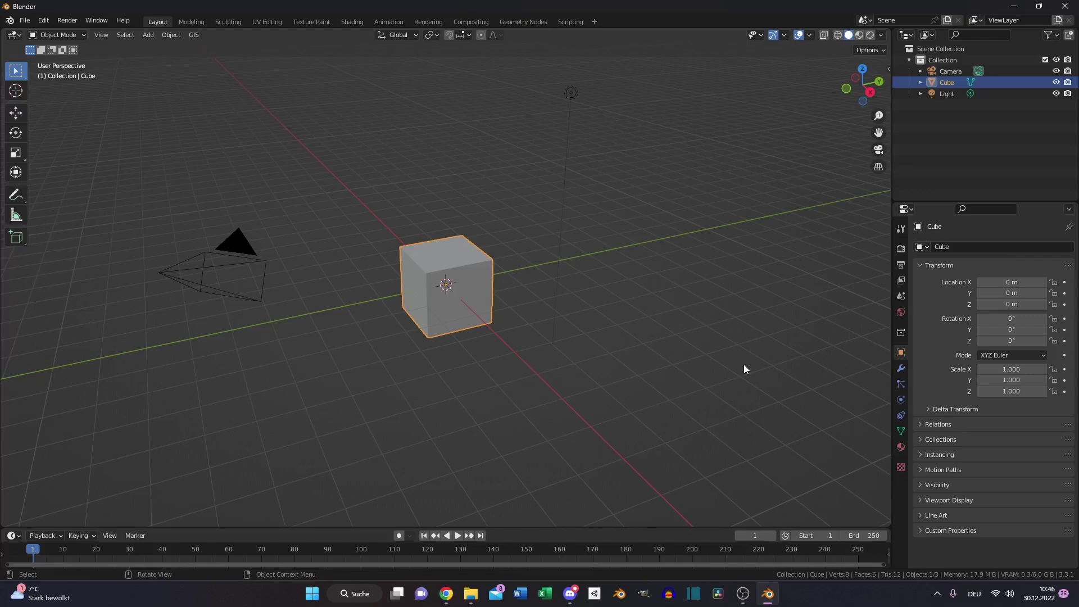
- Delete the default cube and light, leaving the camera, and add a UV sphere at the world origin
left_click_drag(382, 425, 626, 74)
key("Delete")
left_click(148, 35)
mouse_move(169, 48)
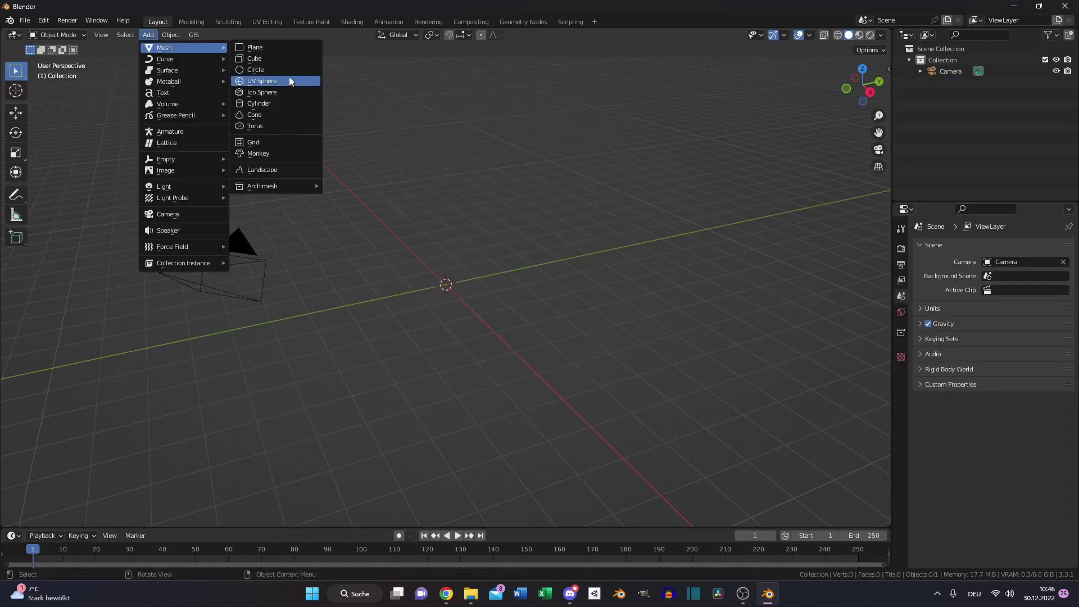
left_click(288, 77)
- Give the UV sphere 12 segments and 6 rings, with dimensions of 12742 m on all axes
left_click(66, 517)
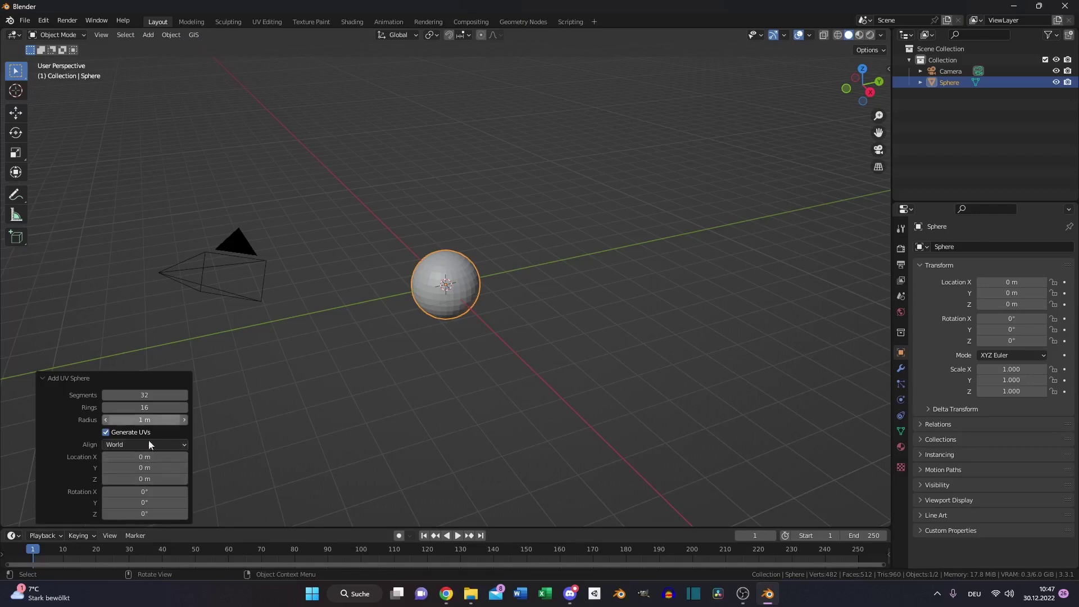
left_click(135, 398)
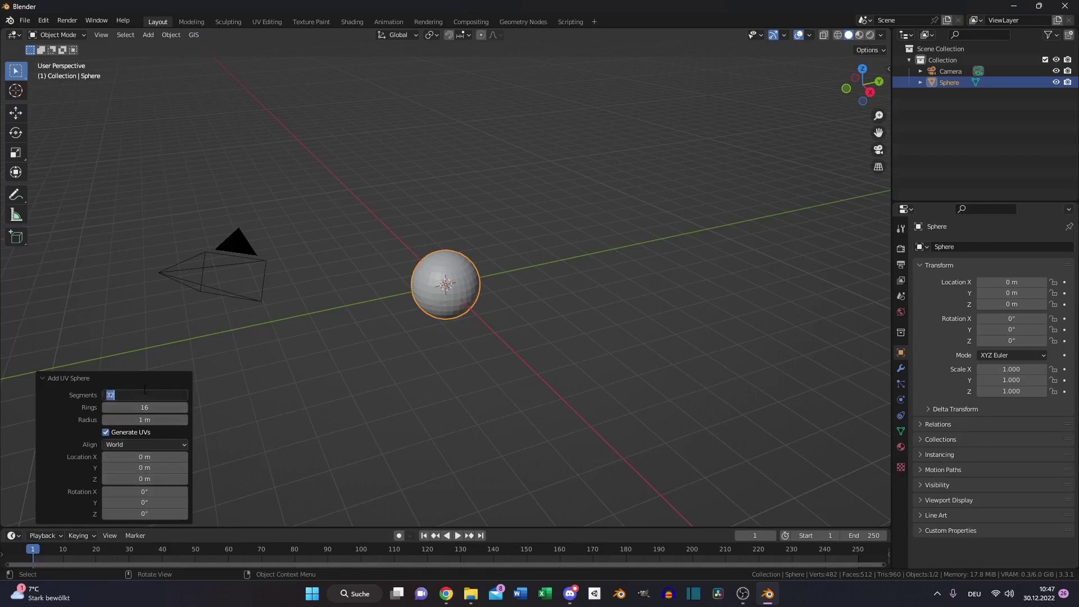
type("12")
key("Tab")
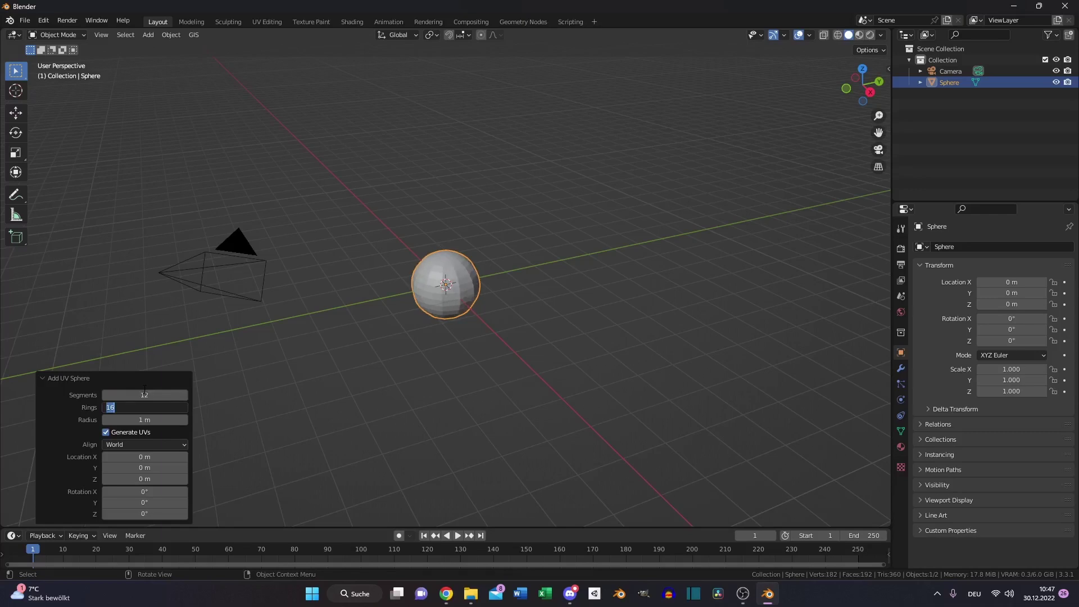
type("6")
key("Return")
left_click(836, 246)
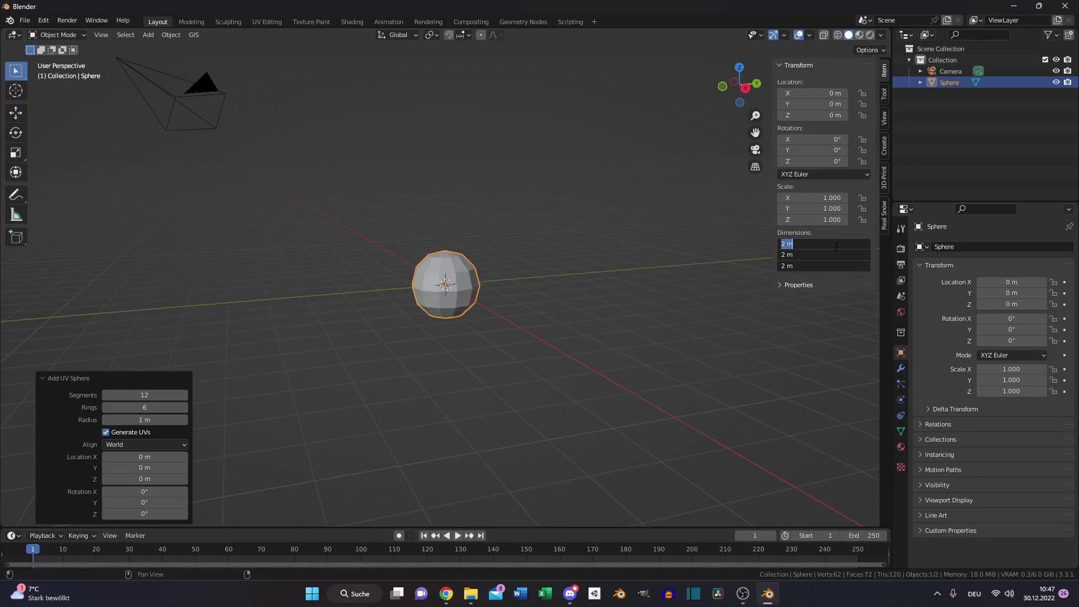
type("12742")
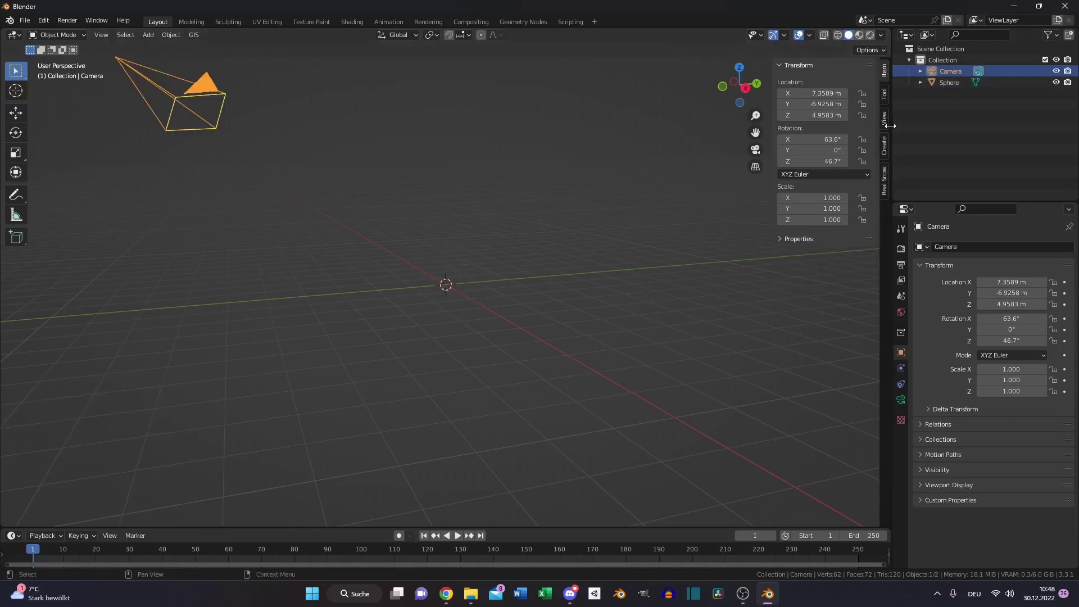
- Set the viewport clip start to 10 m and the clip end to 500000 m
left_click(884, 120)
left_click(861, 94)
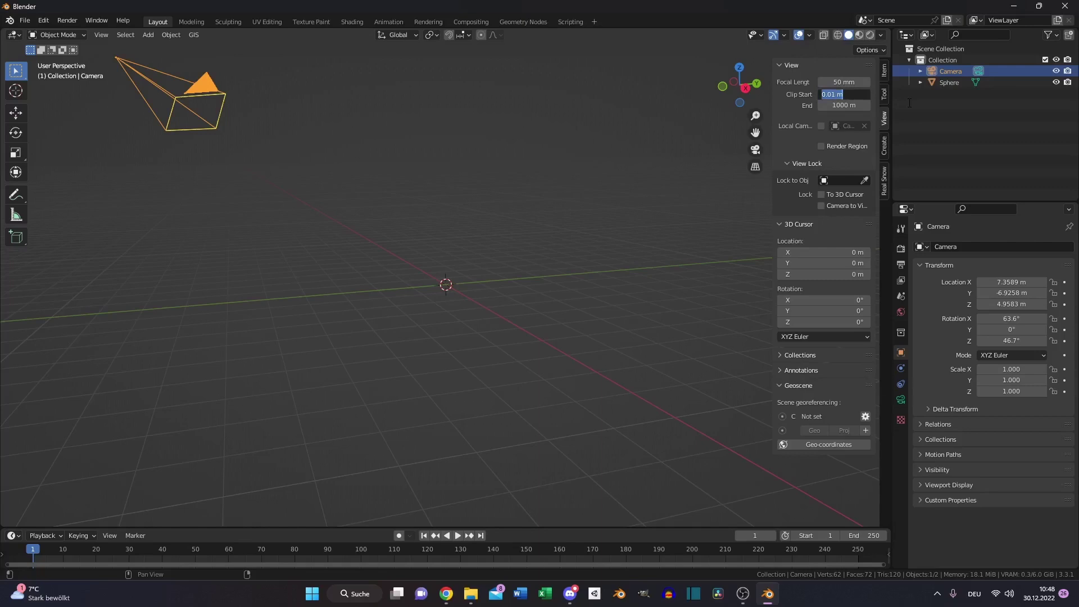
type("10")
key("Tab")
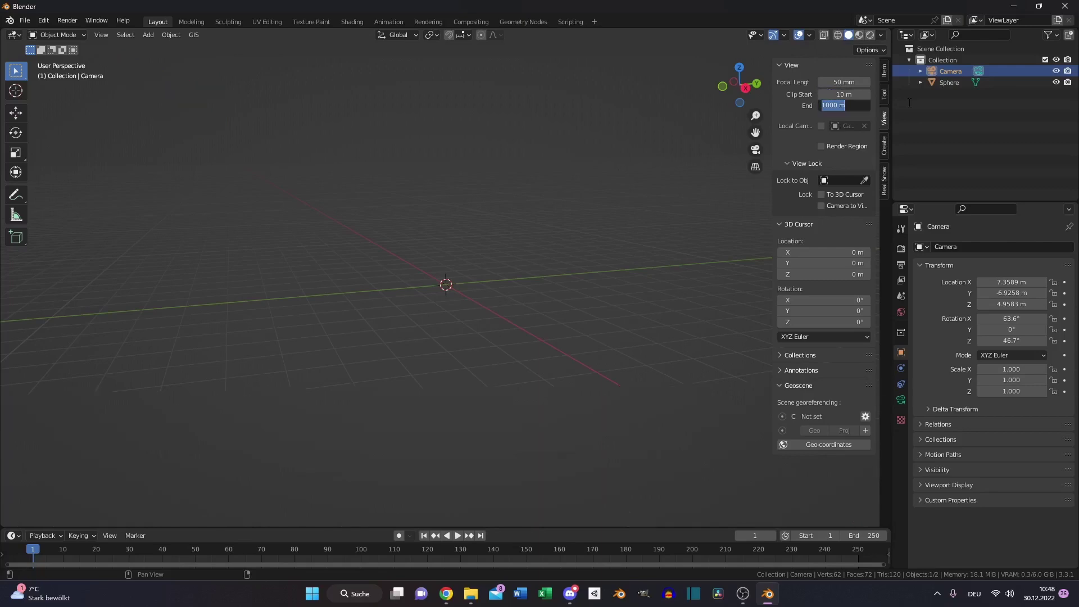
type("500000")
key("Return")
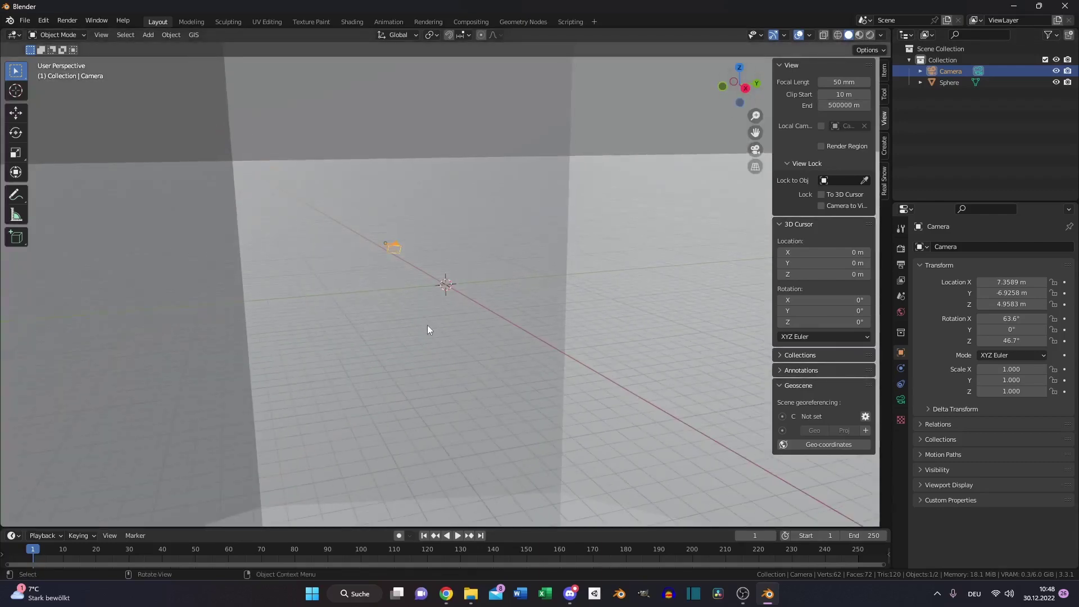
scroll(454, 305, "down", 5)
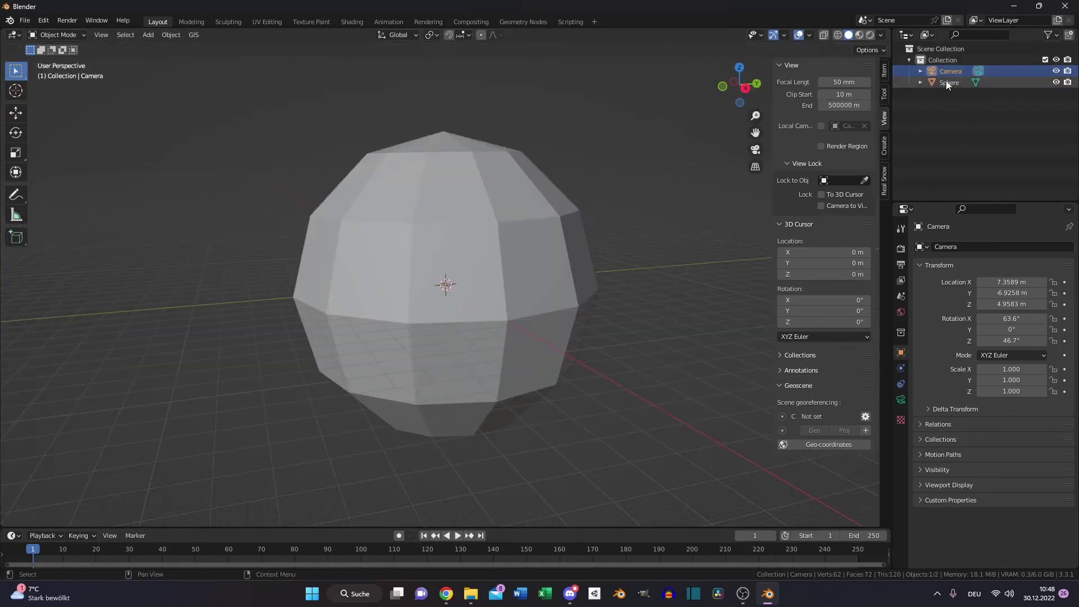
- Set the camera's clipping range from 10 m to 500000 m and open its focal length for editing
left_click(900, 401)
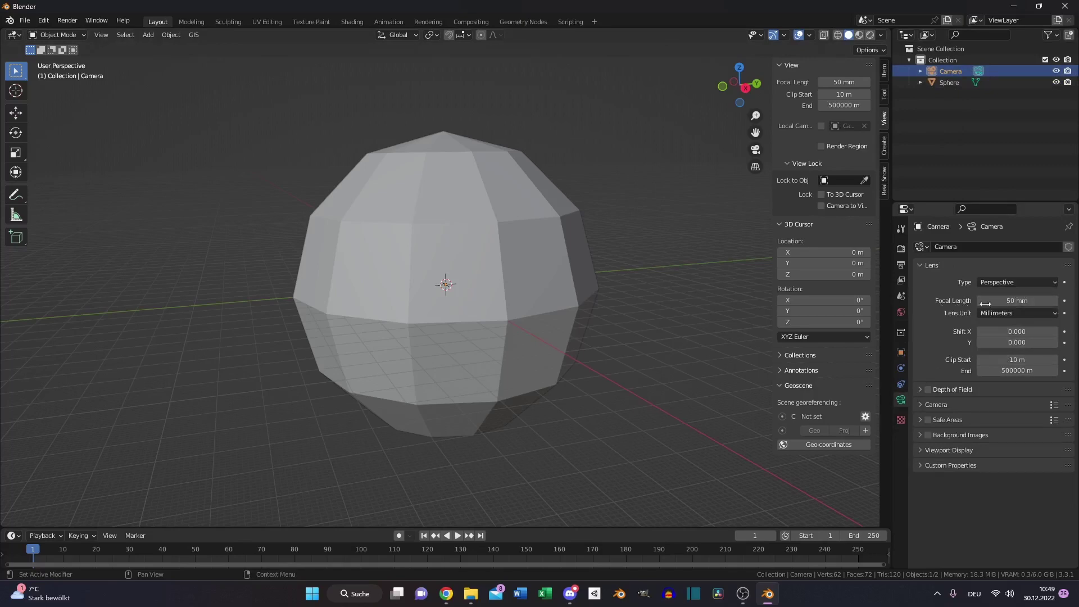
left_click(1020, 302)
- Set the render engine to Cycles with the Experimental feature set
left_click(901, 248)
left_click(1027, 247)
left_click(1015, 285)
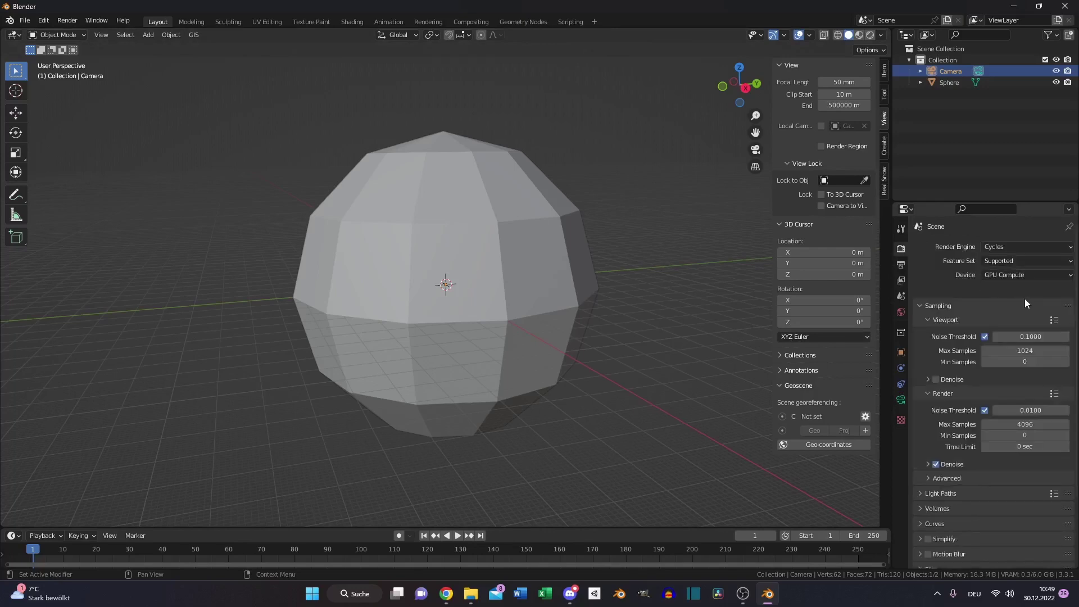
left_click(1012, 261)
left_click(1012, 287)
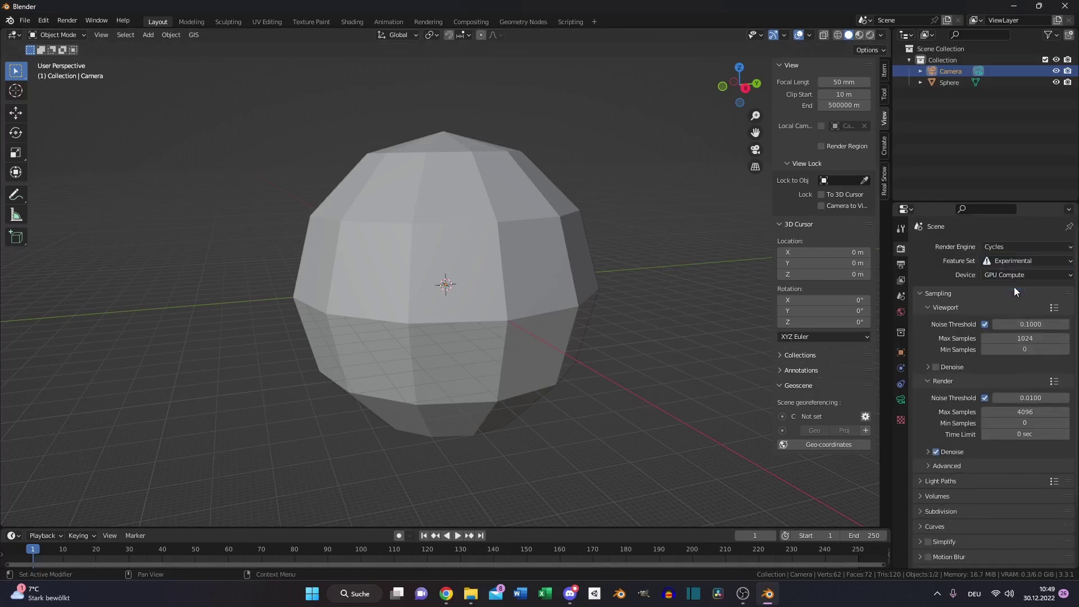
- Add a Subdivision Surface modifier to the sphere and enable Adaptive Subdivision
left_click(949, 83)
left_click(902, 368)
left_click(956, 247)
left_click(866, 452)
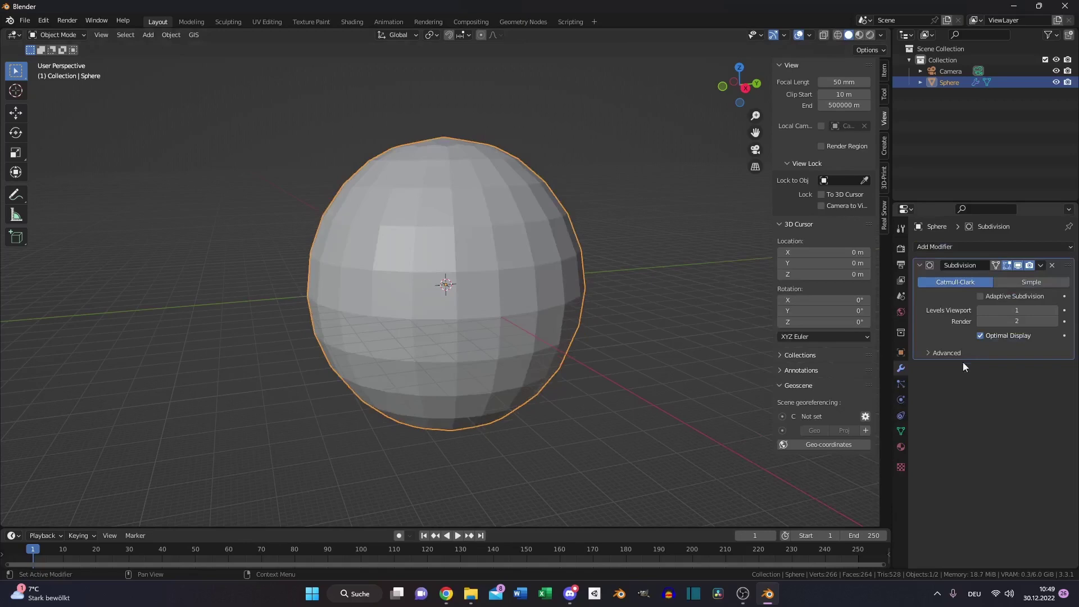
left_click(982, 295)
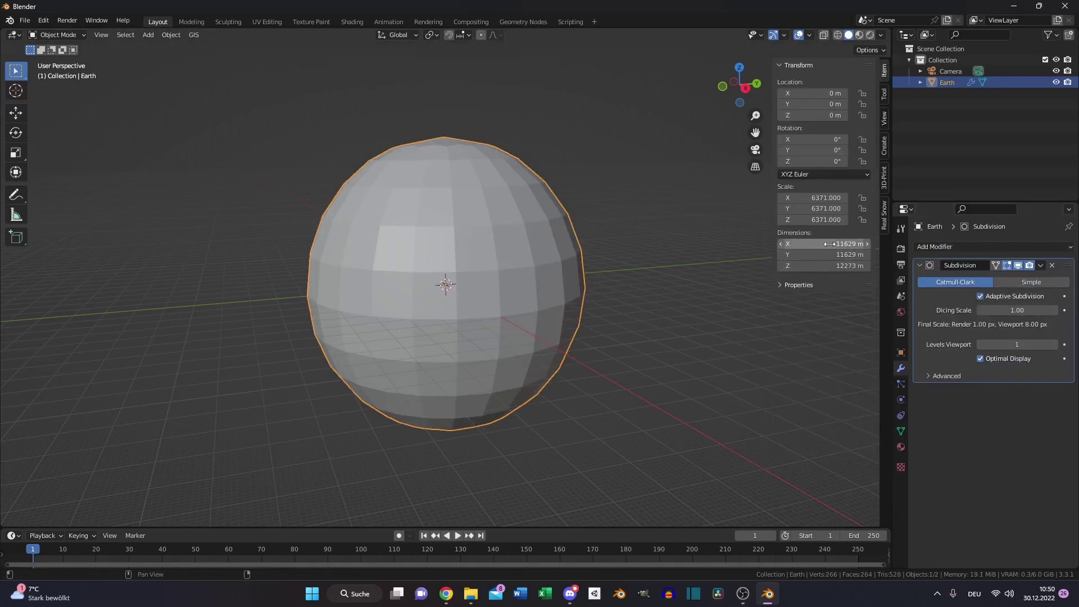
- Set the Earth sphere's dimensions to 12742 m on all axes and apply its scale
double_click(831, 244)
key("Escape")
key("ctrl+a")
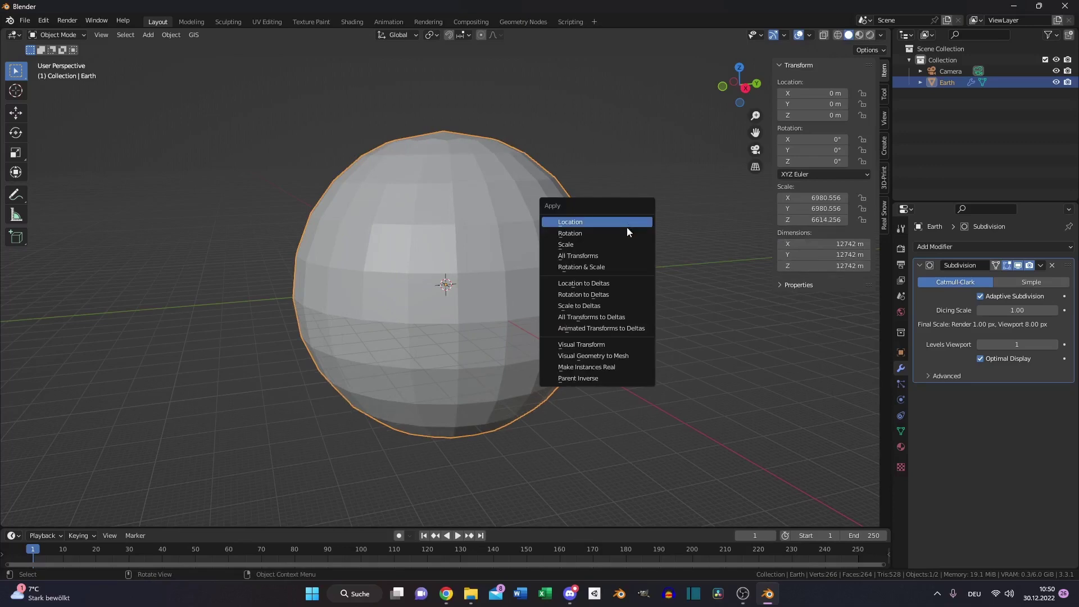
left_click(626, 245)
- Duplicate the Earth sphere in place and rename the copy Cloads
key("shift+d")
right_click(615, 351)
double_click(954, 93)
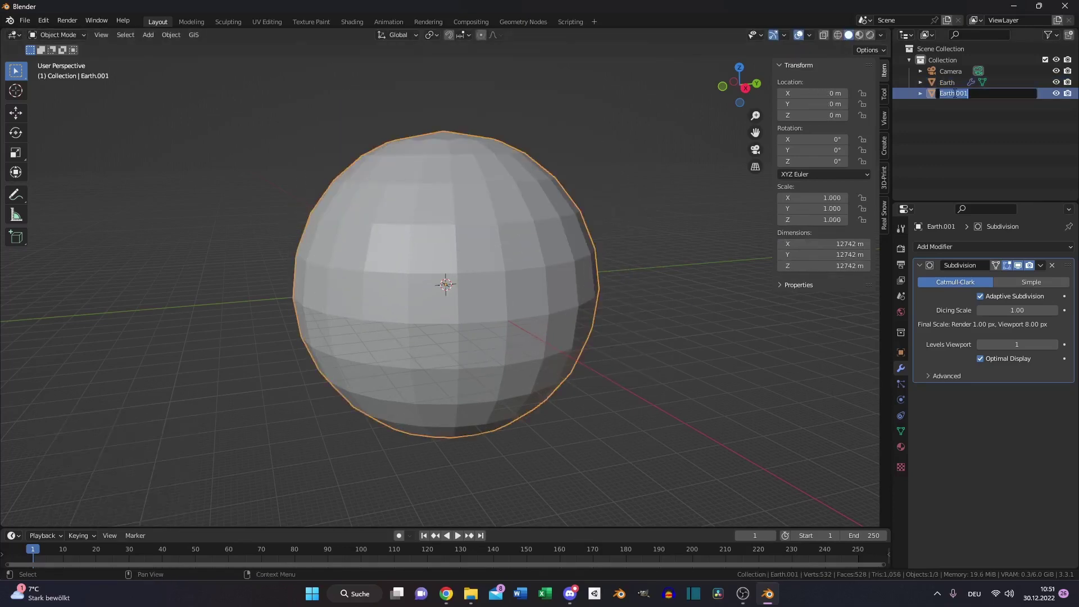
type("Cloads")
key("Return")
- Increase the Cloads sphere's dimensions by 15 m on all three axes
left_click_drag(827, 266, 842, 244)
type("+15")
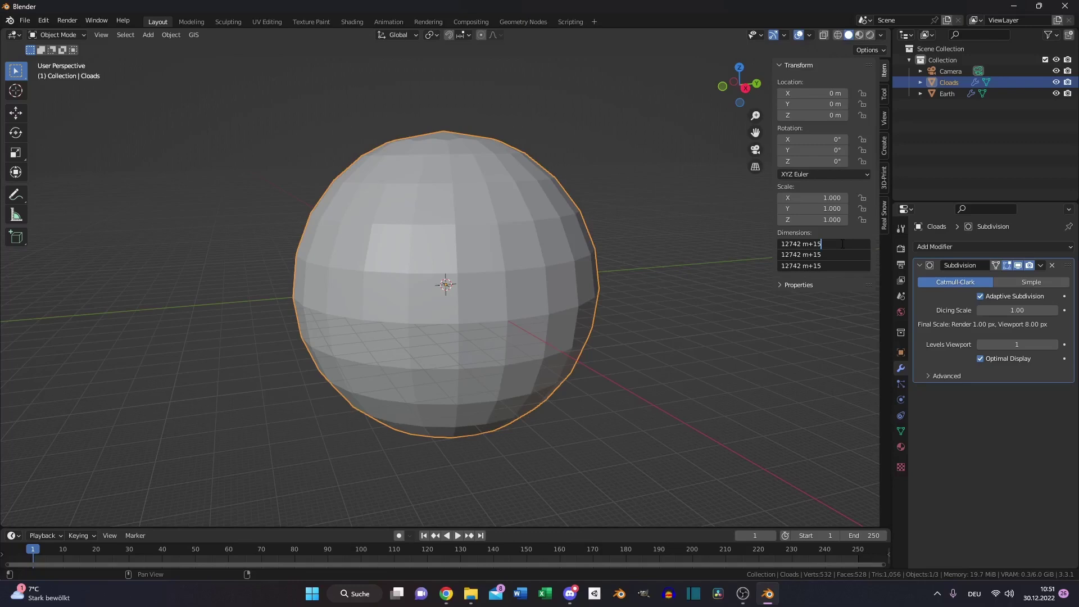
key("Return")
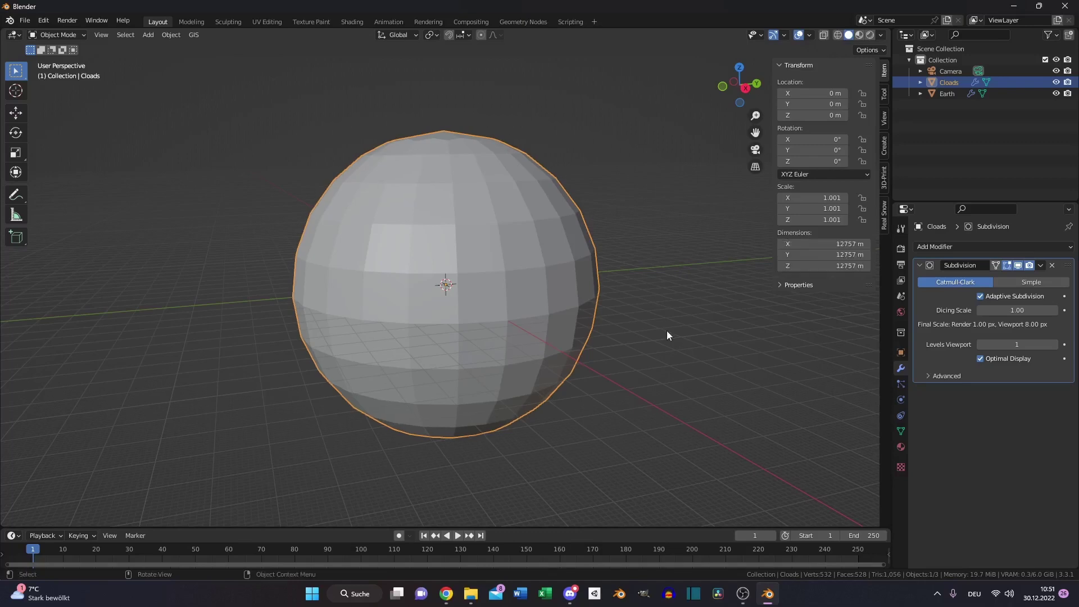
- Duplicate the Cloads sphere in place and rename the copy Atmosphere
key("shift+d")
right_click(660, 333)
double_click(956, 94)
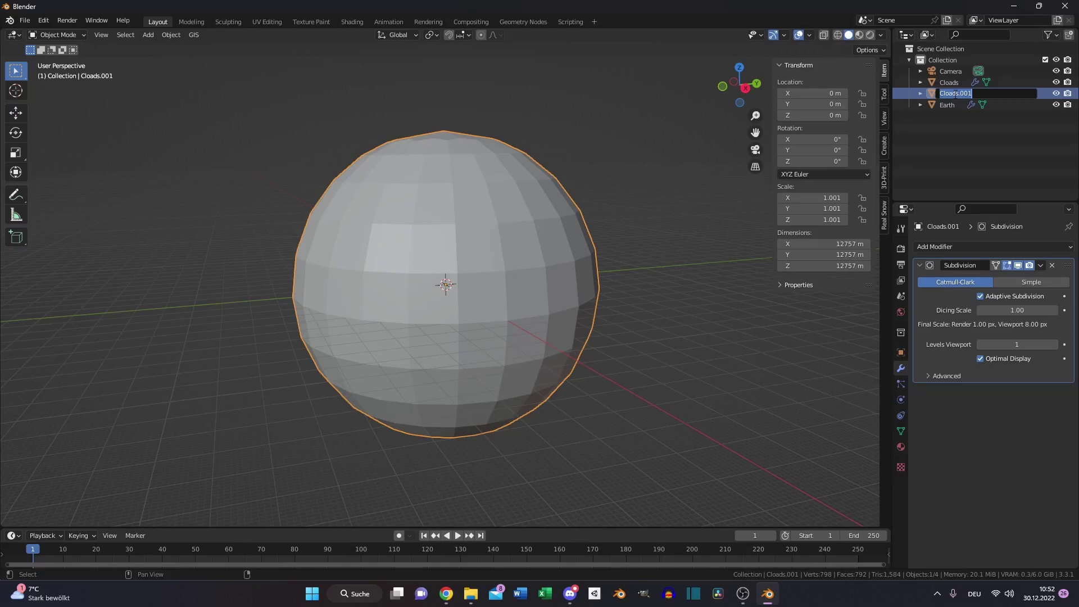
type("Atmosphere")
key("Return")
- Set the Atmosphere sphere's dimensions to 12842 m on all three axes
left_click_drag(838, 266, 837, 243)
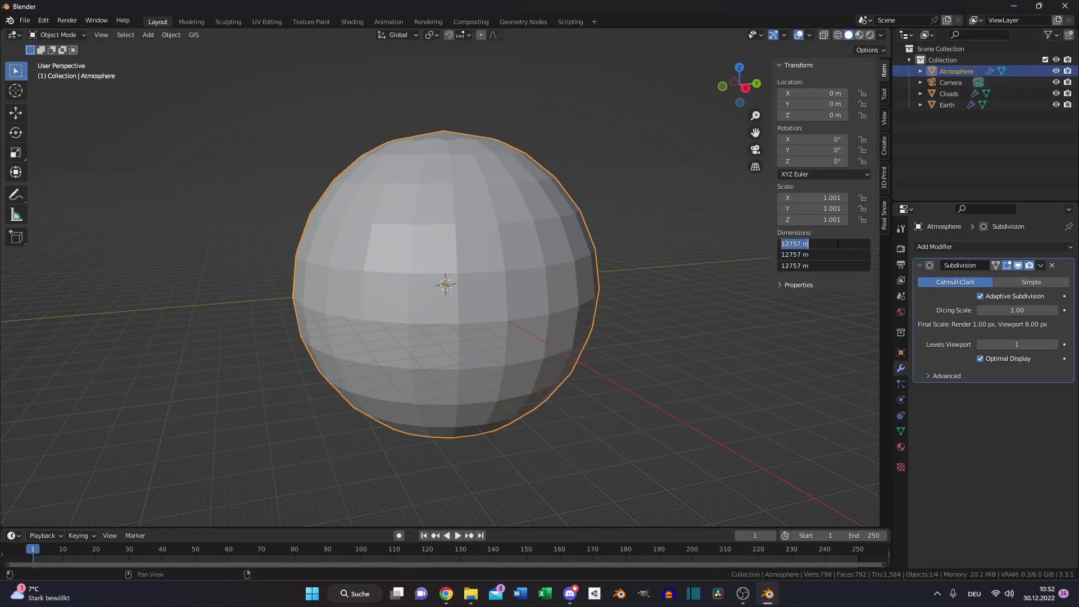
type("12842")
key("Return")
- Select all objects in the scene and apply their scale
key("a")
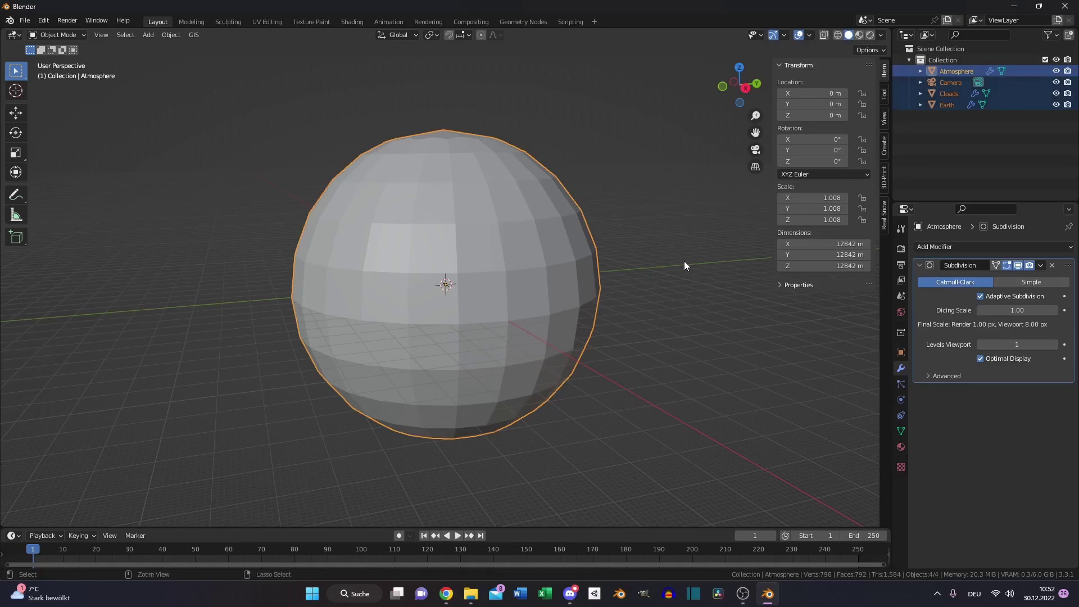
key("ctrl+a")
left_click(684, 261)
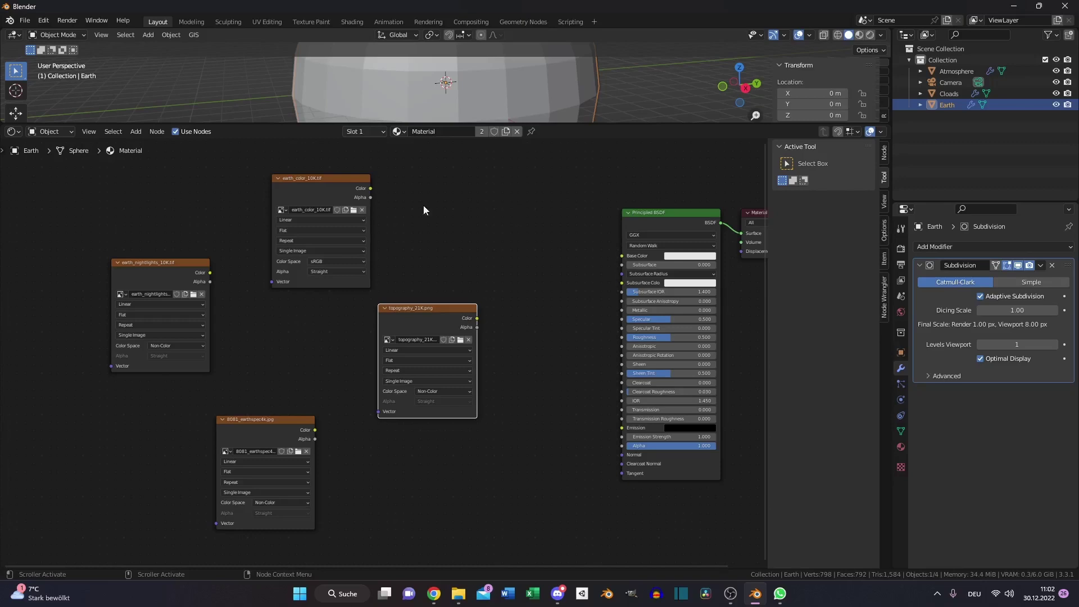
- Arrange the Earth material's texture nodes and link the earth_color_10K.tif color to the Principled BSDF's Base Color
left_click_drag(327, 177, 320, 176)
left_click(380, 287)
middle_click_drag(380, 286, 401, 282)
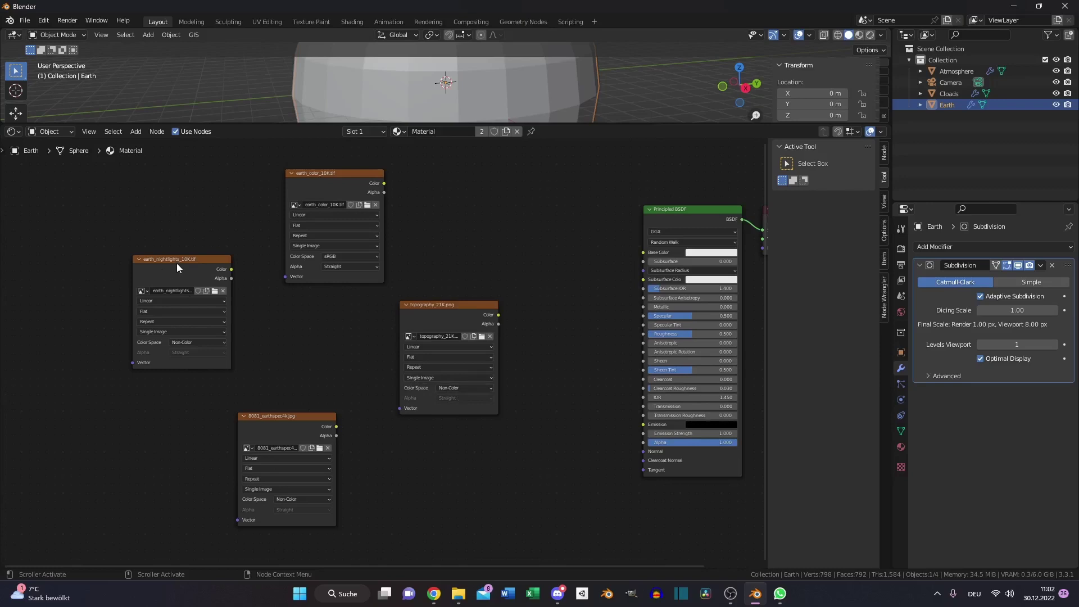
middle_click_drag(431, 316, 424, 301)
scroll(270, 403, "up", 1)
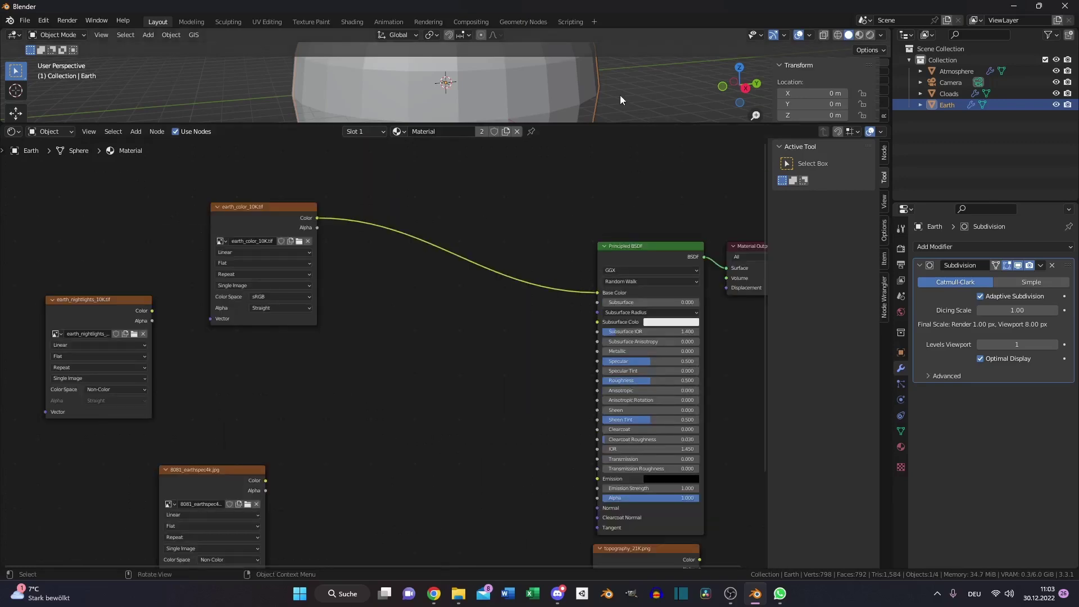
- Add a sun light to the scene and set its strength to 5
left_click(148, 35)
mouse_move(182, 191)
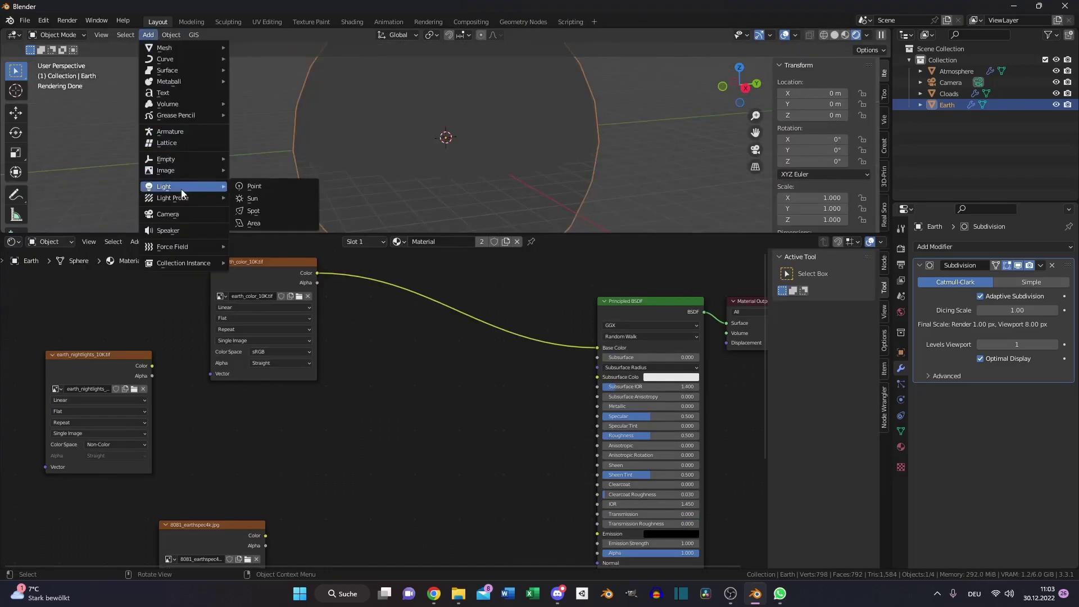
left_click(253, 198)
left_click(901, 400)
left_click(1009, 325)
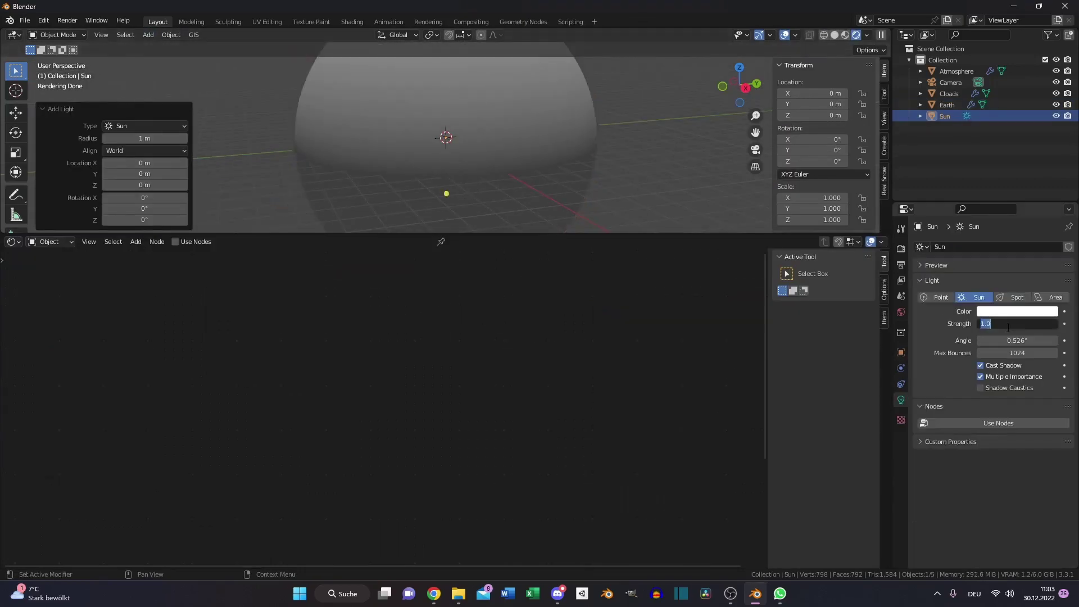
type("5")
key("Return")
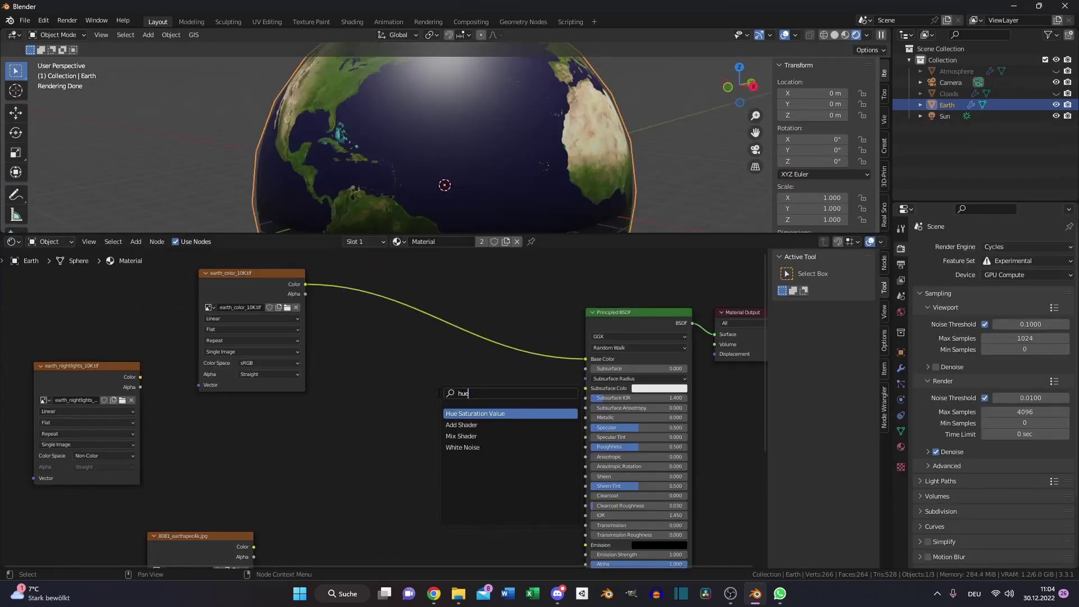
- Insert a Hue Saturation Value node between the earth color texture and Base Color, with the 8081_earthspec4k.jpg color driving its Fac
key("Return")
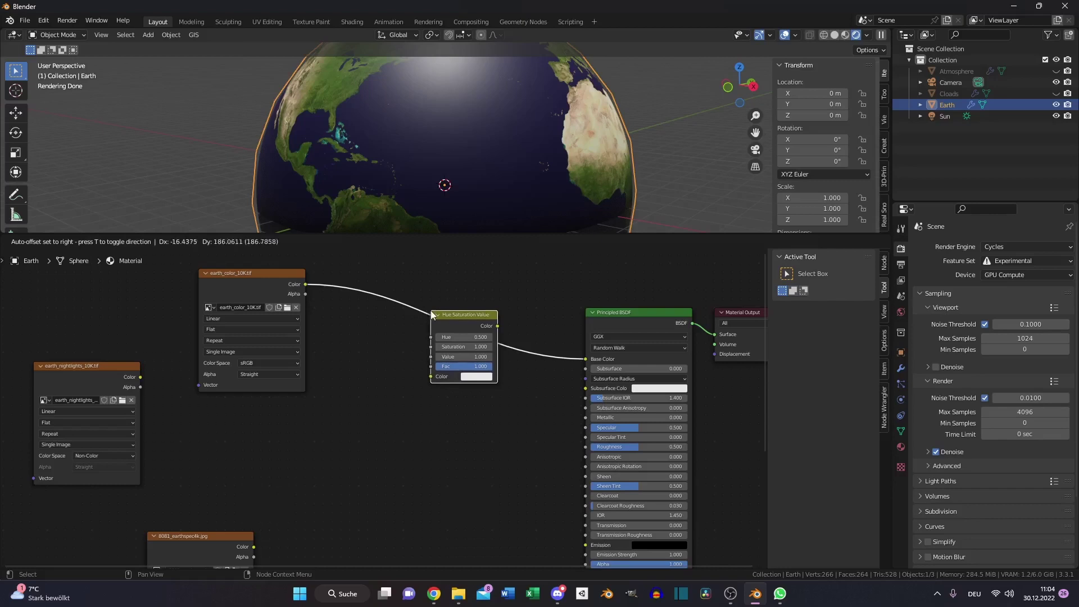
left_click(431, 306)
left_click_drag(208, 533, 430, 357)
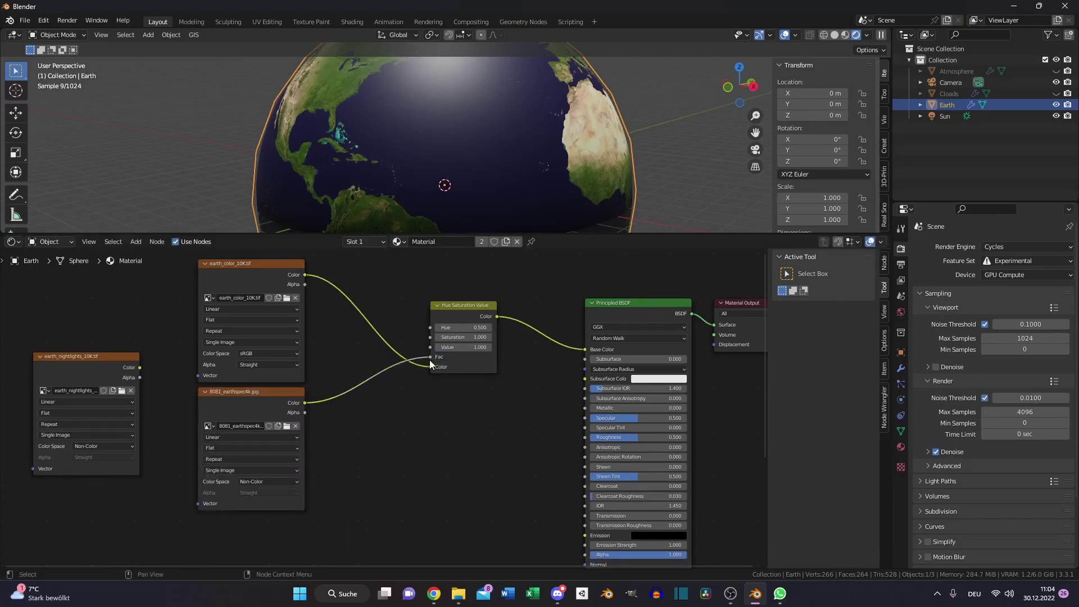
- Set the Hue Saturation Value node's Saturation to 0
middle_click_drag(467, 417, 420, 407)
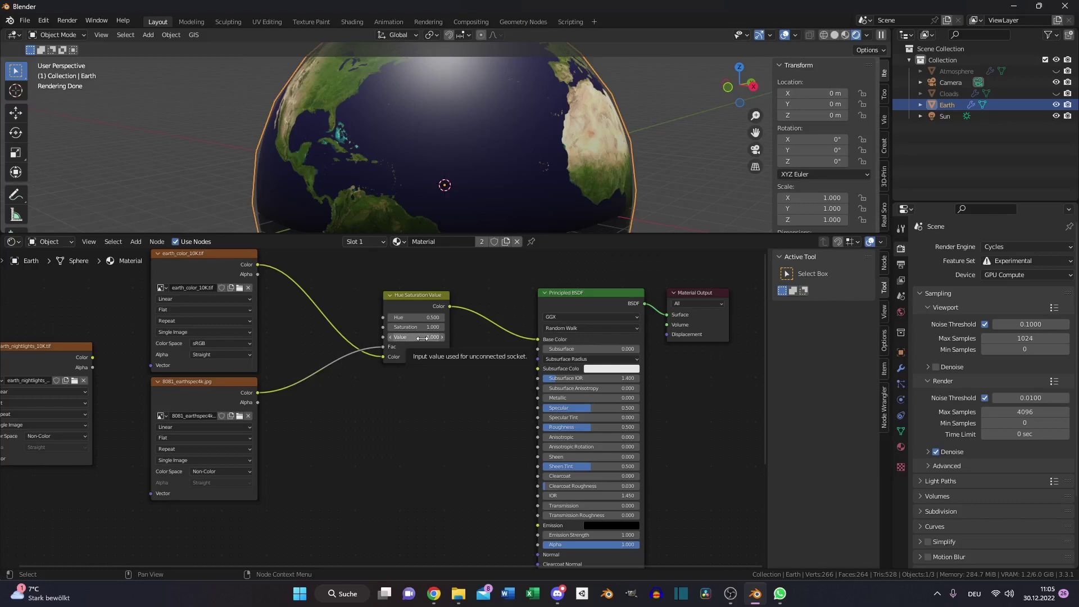
left_click_drag(430, 327, 338, 328)
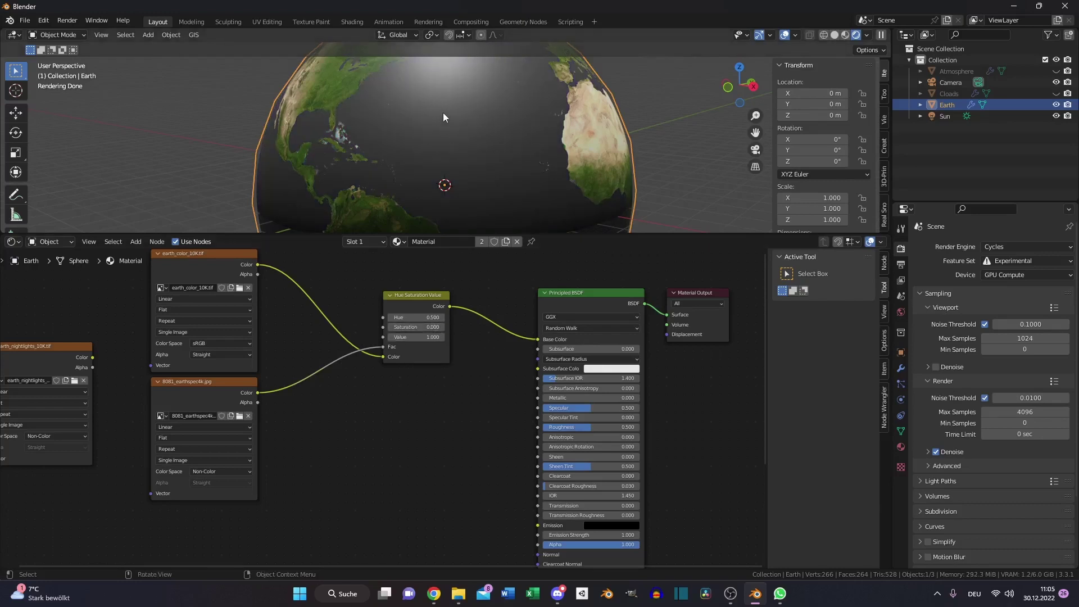
middle_click_drag(481, 119, 478, 148)
- Link the 8081_earthspec4k.jpg color output to the Principled BSDF's Roughness as well
middle_click_drag(258, 395, 303, 328)
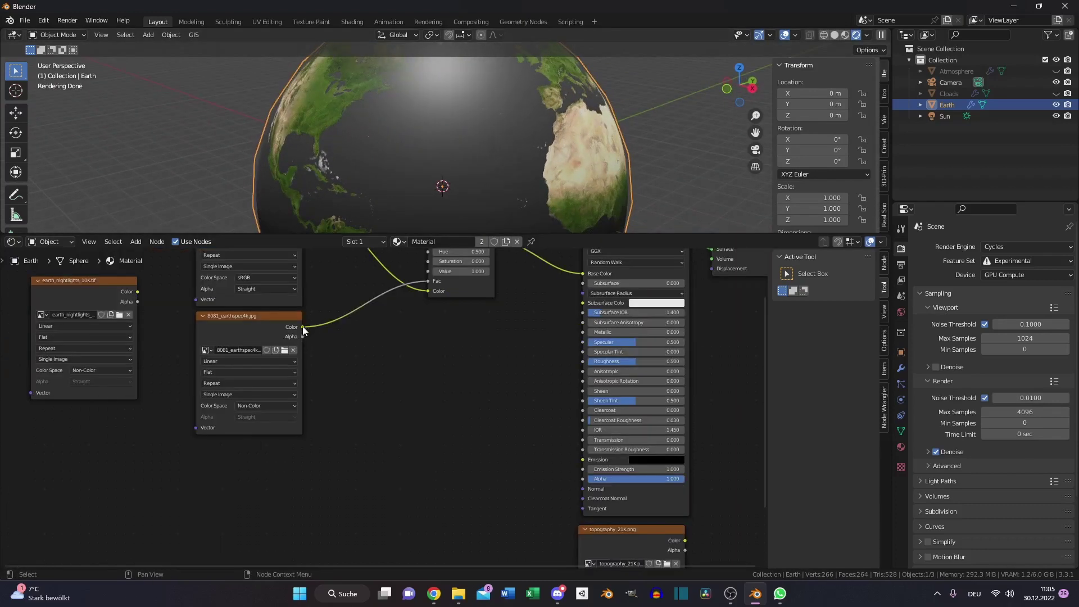
left_click_drag(303, 327, 582, 361)
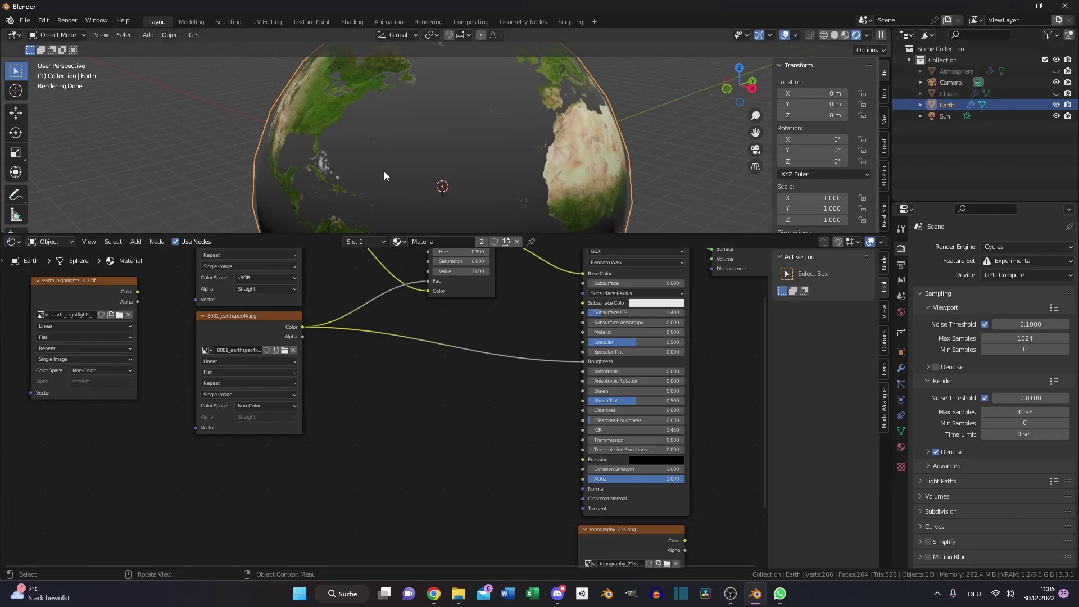
middle_click_drag(384, 176, 443, 114)
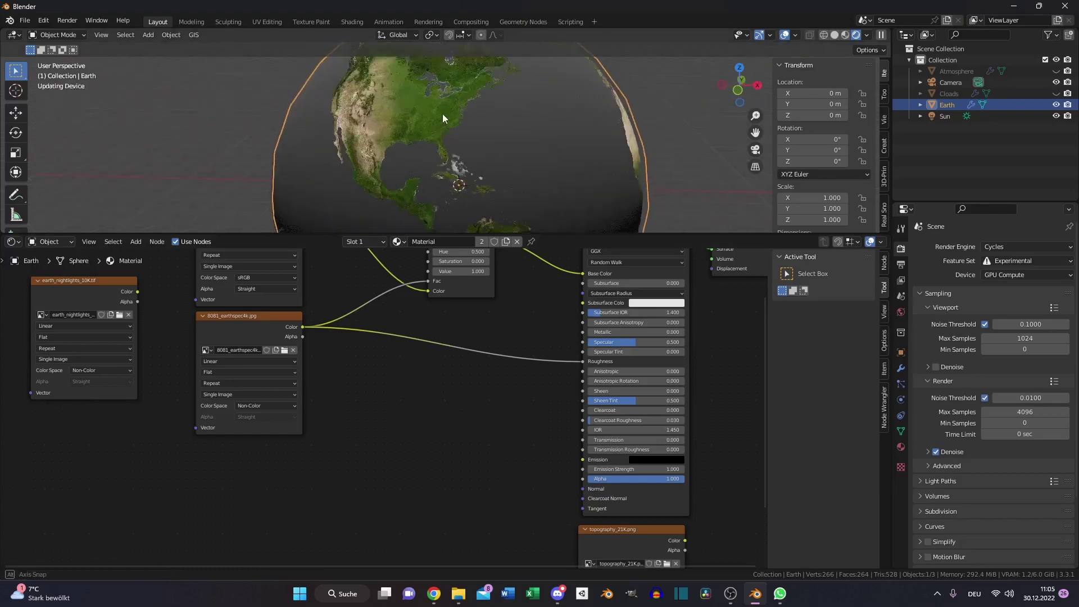
- Insert a Map Range node between the 8081_earthspec4k.jpg color and Roughness, with To Min 1 and To Max 0.1
key("shift+a")
left_click(435, 426)
double_click(461, 424)
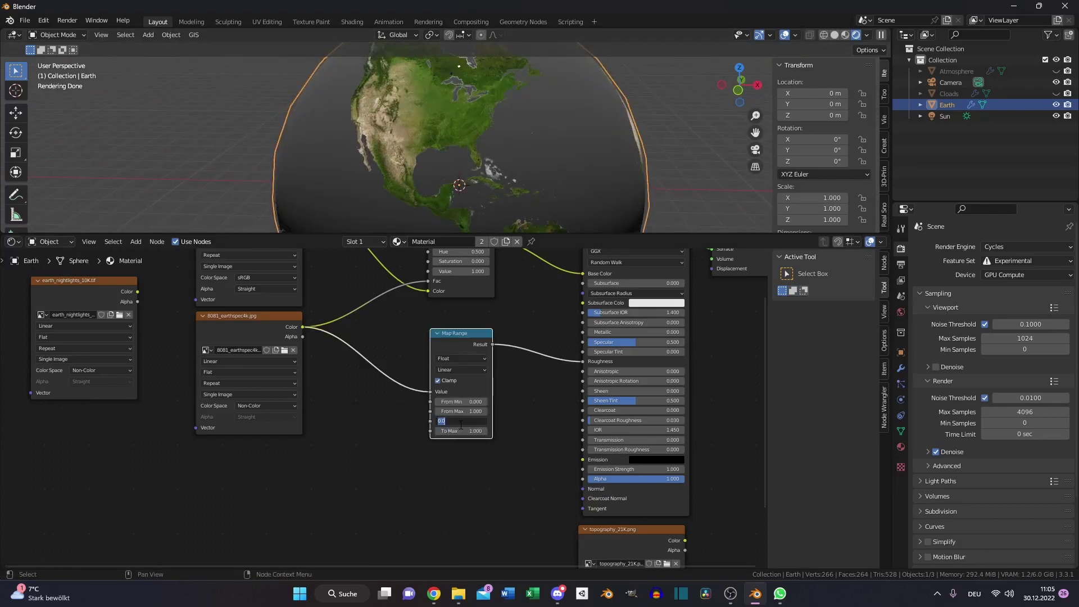
type("1")
key("Tab")
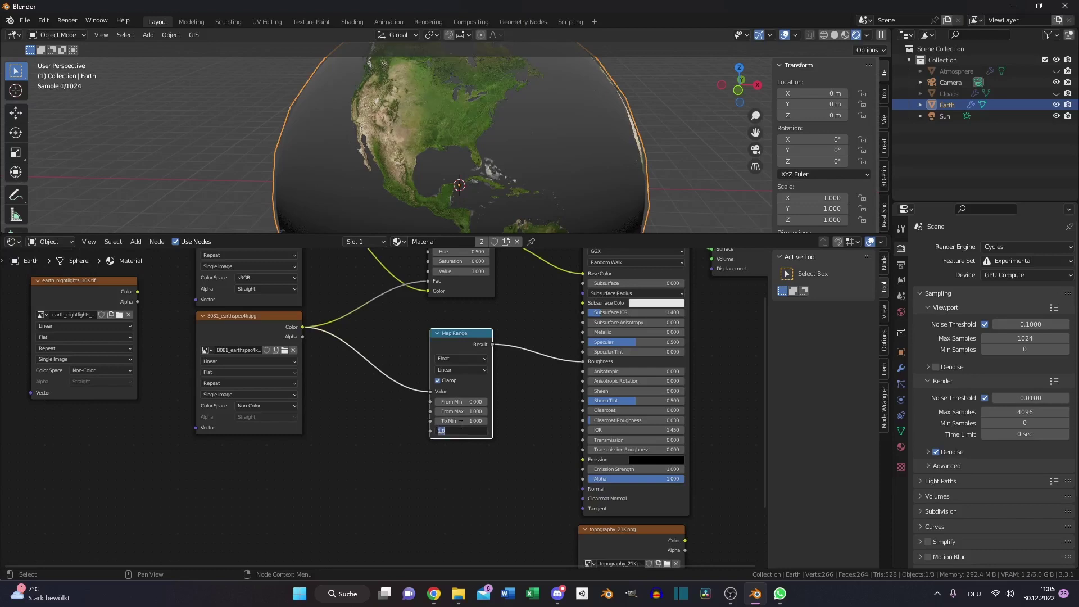
type("0.1")
key("Return")
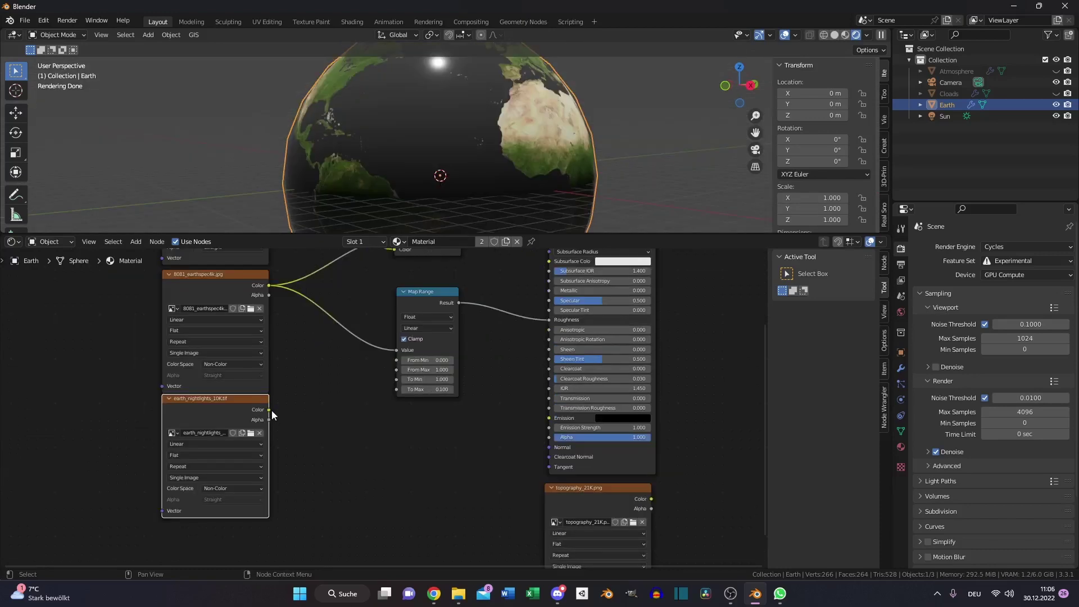
- Link the earth_nightlights_10K.tif color to Emission Strength and feed Emission from a new Blackbody node with temperature 3500
left_click_drag(270, 410, 555, 420)
key("shift+a")
left_click(446, 450)
type("black")
key("Return")
left_click(509, 361)
left_click(504, 406)
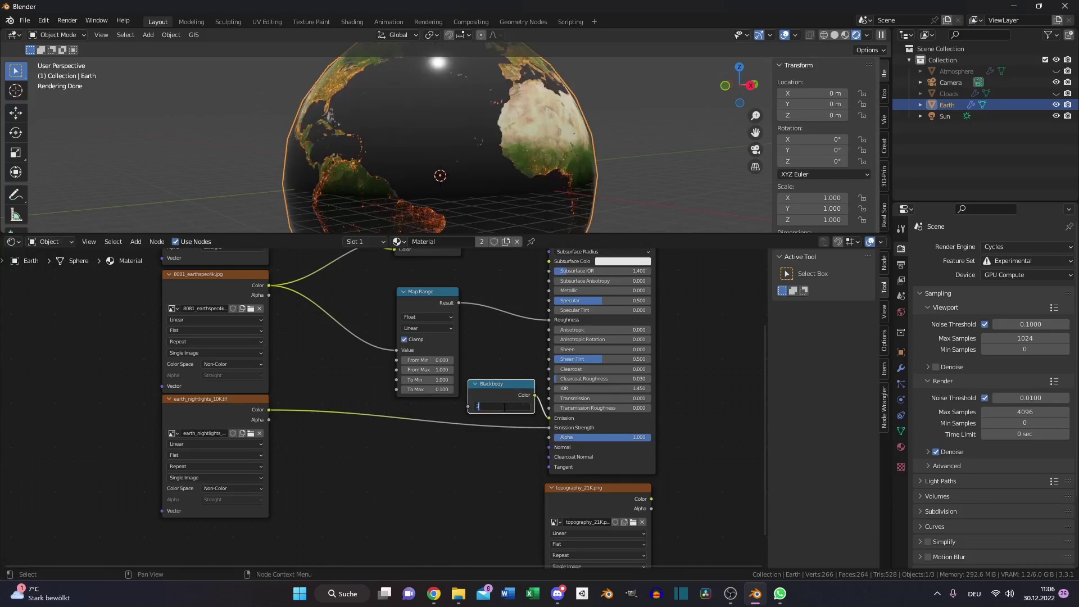
type("3500")
key("Return")
- Add Texture Coordinate, Normal and Map Range nodes, chaining Object into Normal and its Dot output into the Map Range's Value
key("shift+a")
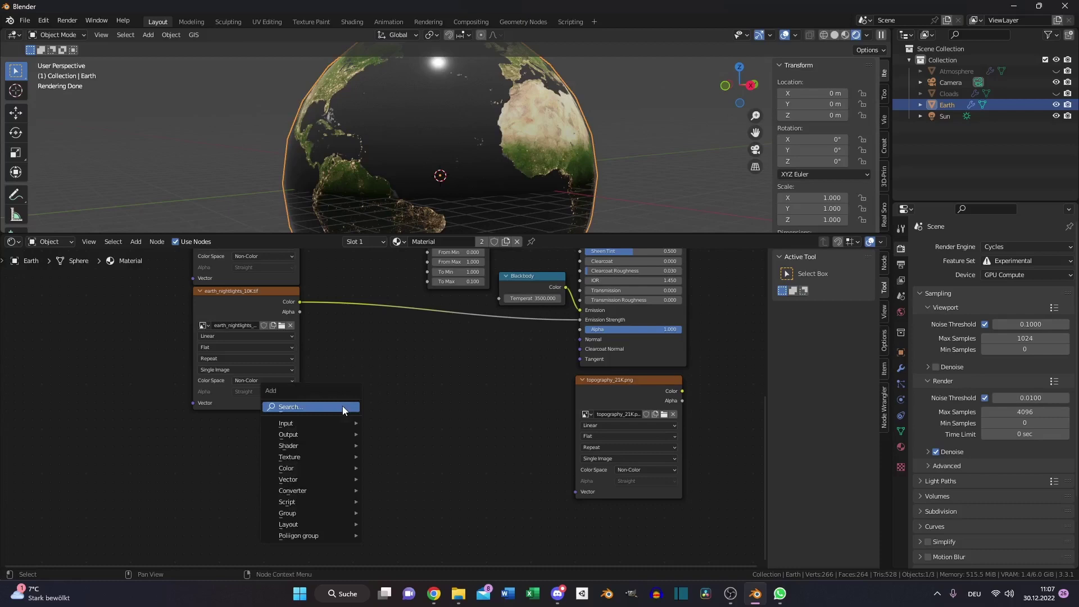
type("tex")
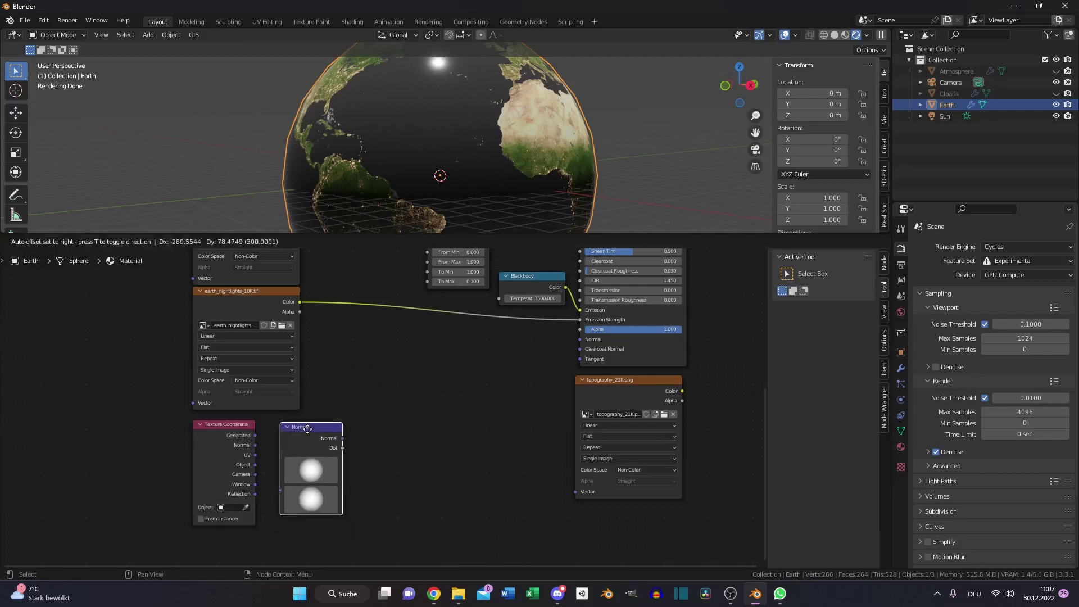
left_click(280, 424)
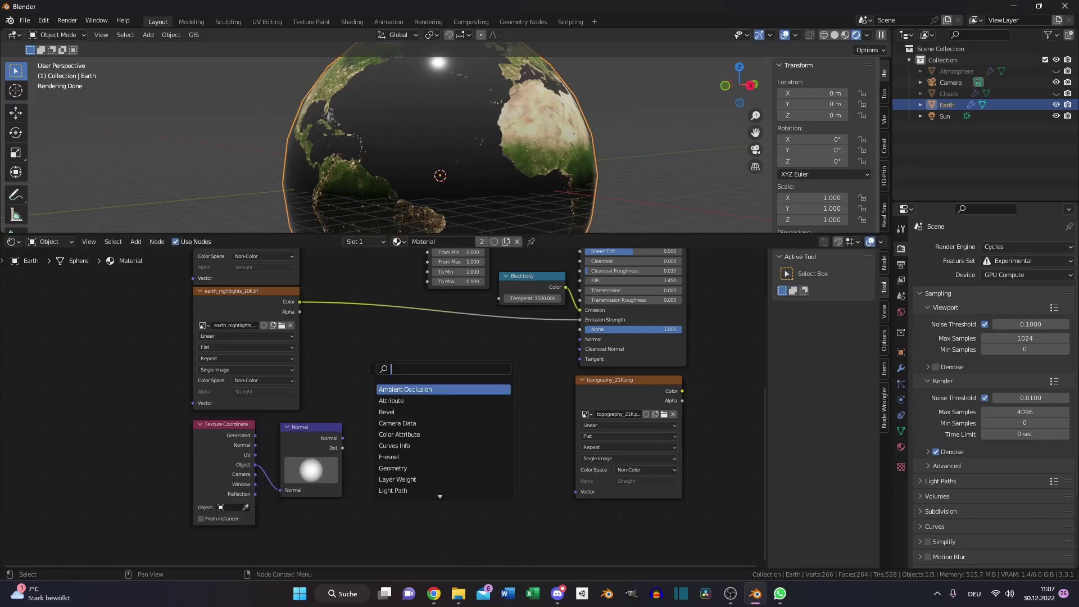
type("map")
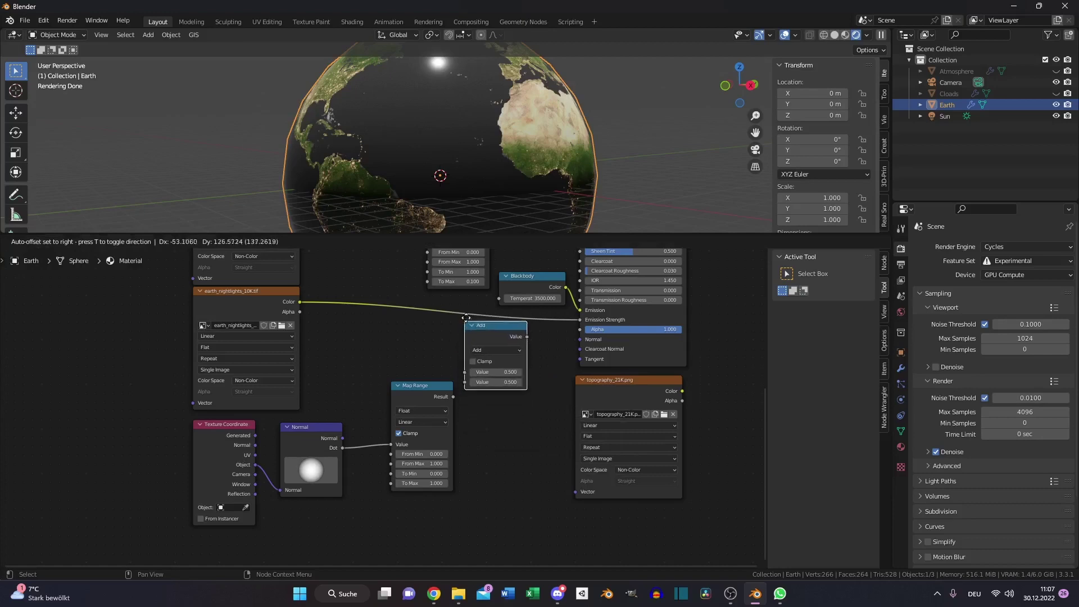
- Insert a Math node set to Multiply before Emission Strength, multiplying the night lights color by the new Map Range's Result
left_click(487, 337)
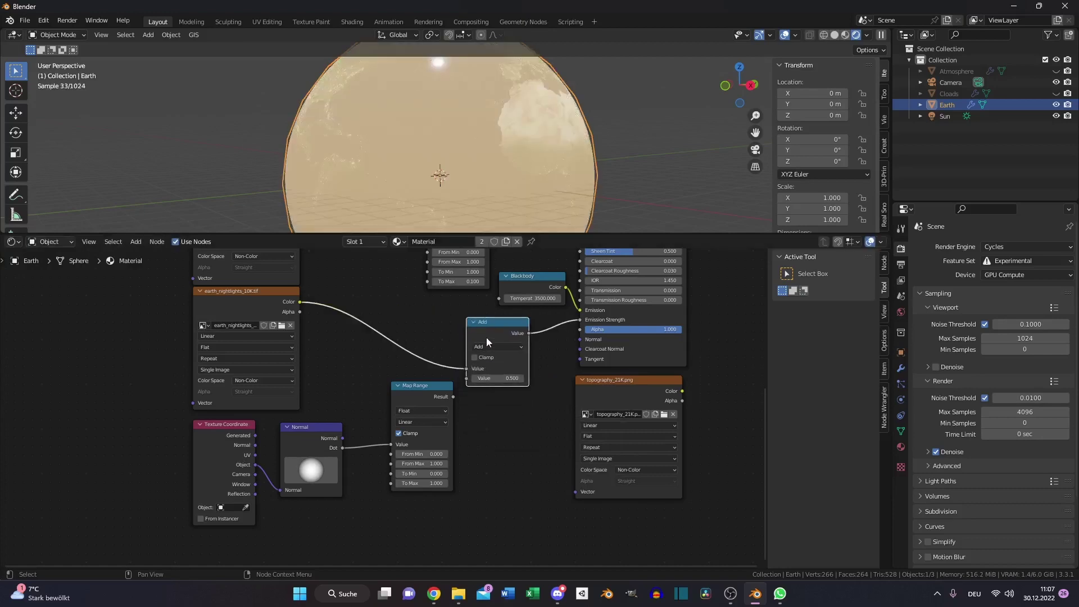
left_click(488, 345)
left_click(494, 373)
left_click_drag(453, 396, 466, 378)
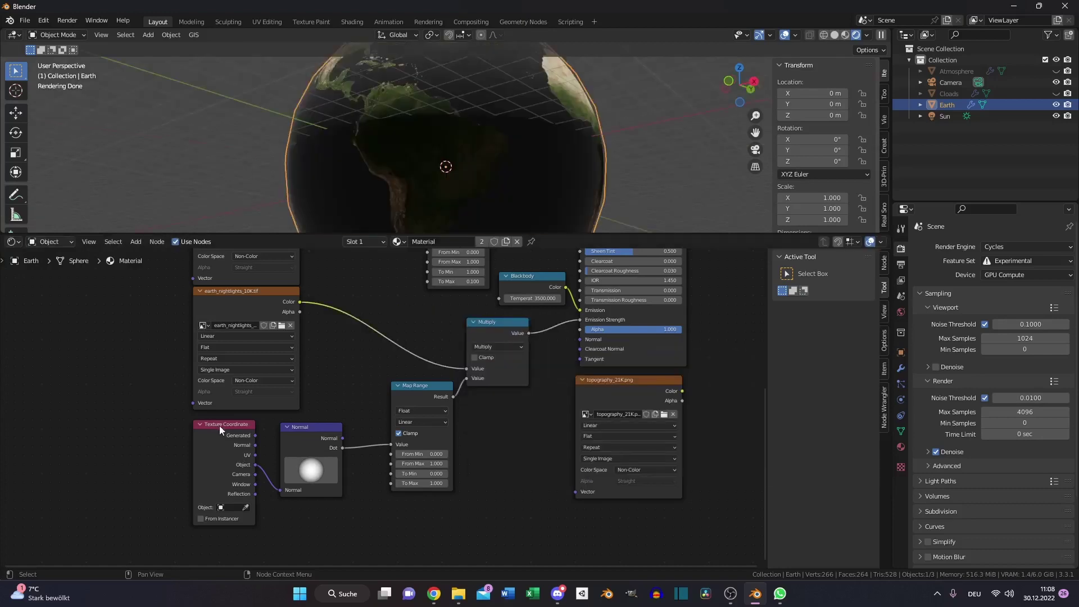
- Set the Sun as the Texture Coordinate node's reference object
left_click(245, 507)
left_click(947, 116)
key("alt+a")
- Set the night lights Map Range's From Min to -0.05 and From Max to -0.15, and rotate the sun light
scroll(438, 455, "up", 1)
double_click(439, 459)
key("BackSpace")
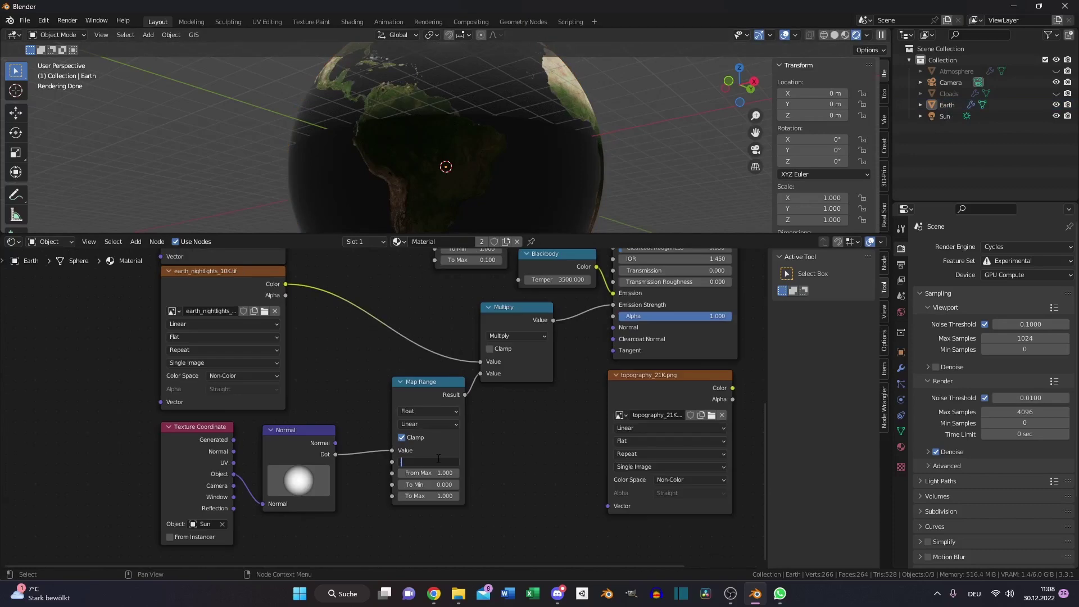
type("-0.0")
type("5")
key("Tab")
key("BackSpace")
type("-.15")
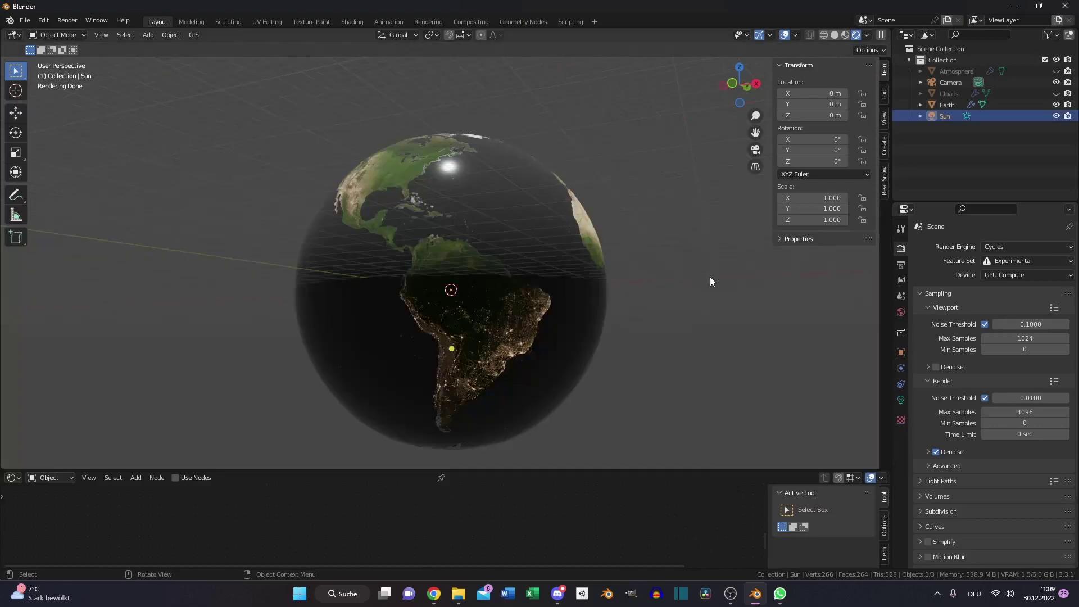
key("r")
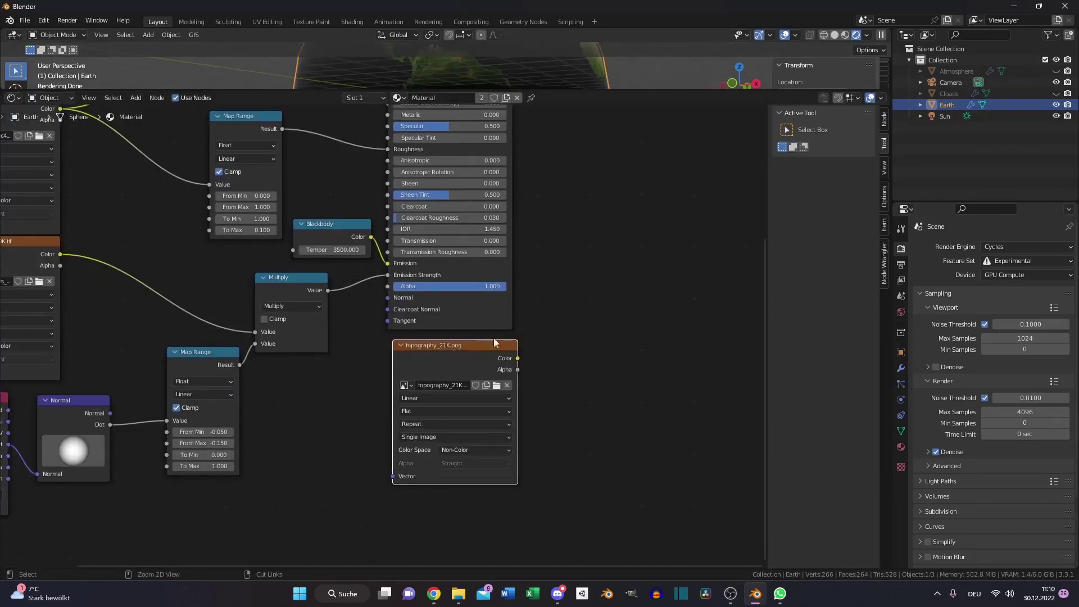
- Add a Displacement node, with the topography_21K.png color driving its Height and its output linked to the Material Output's Displacement
scroll(550, 337, "up", 2)
key("shift+a")
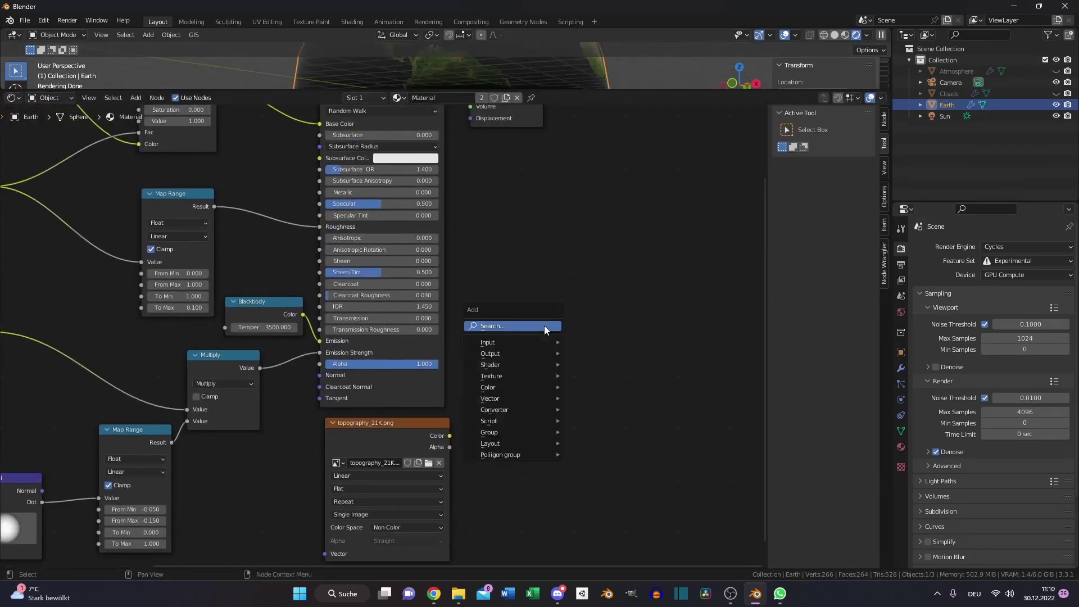
type("di")
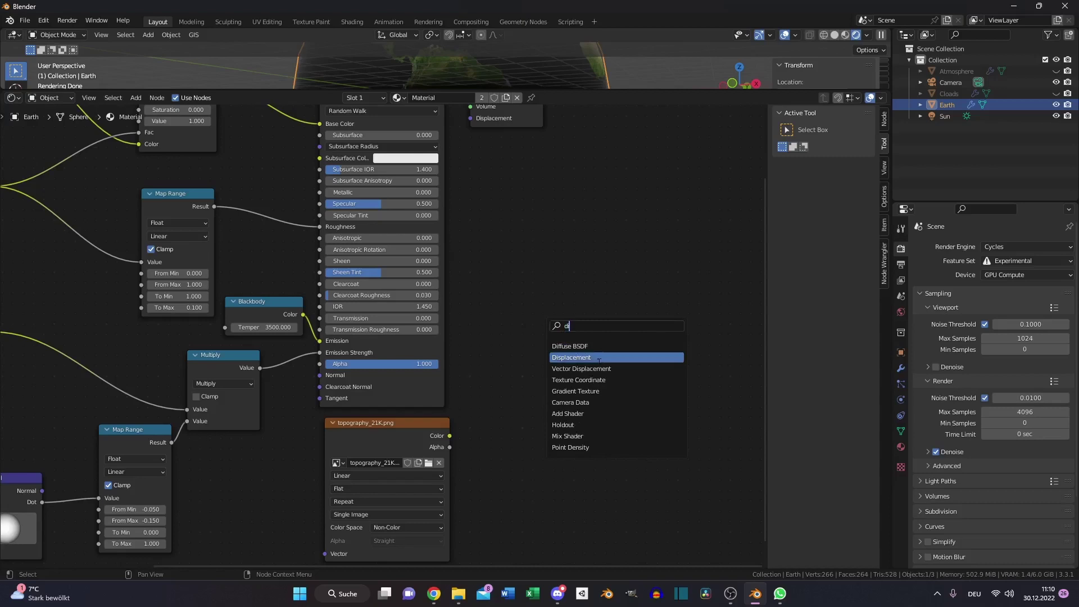
left_click(571, 358)
left_click(516, 272)
left_click_drag(449, 436, 491, 292)
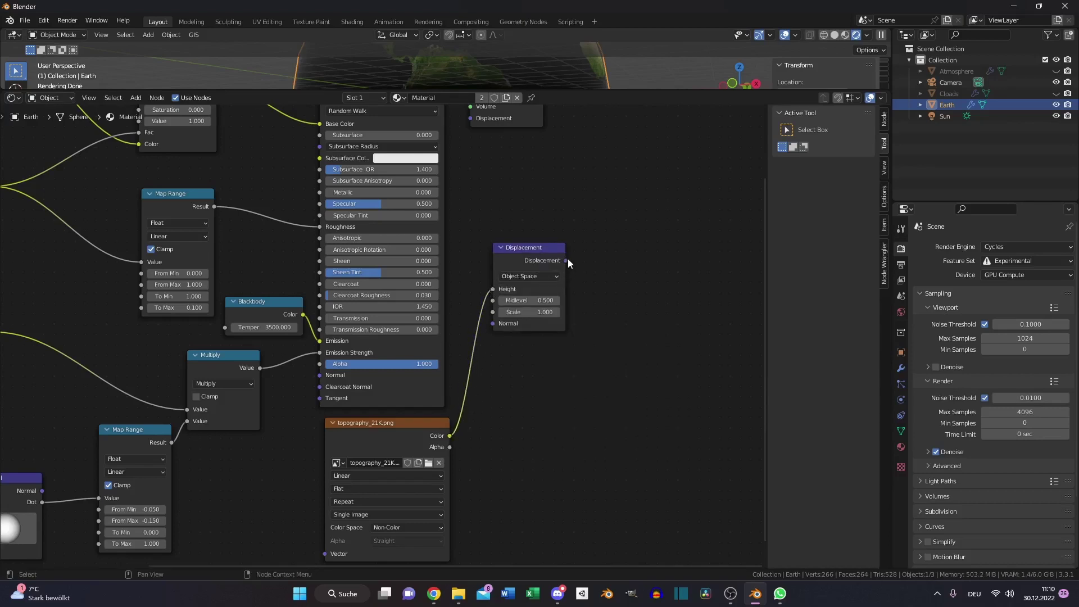
left_click_drag(565, 261, 470, 149)
- Set the Displacement node's Midlevel to 0 and Scale to 50
left_click(541, 344)
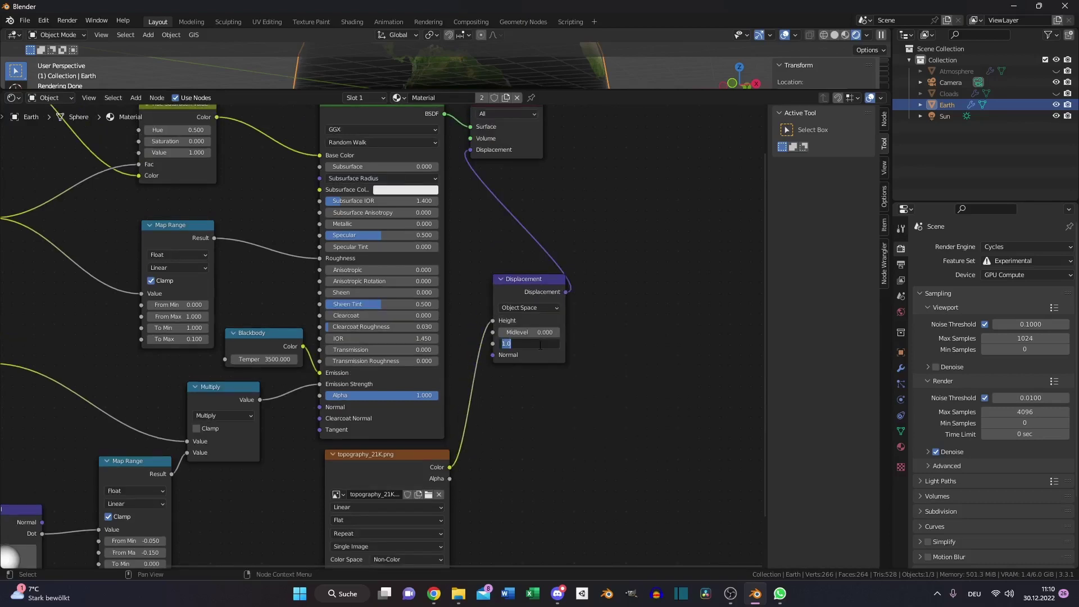
type("100")
key("BackSpace")
key("BackSpace")
key("BackSpace")
key("Return")
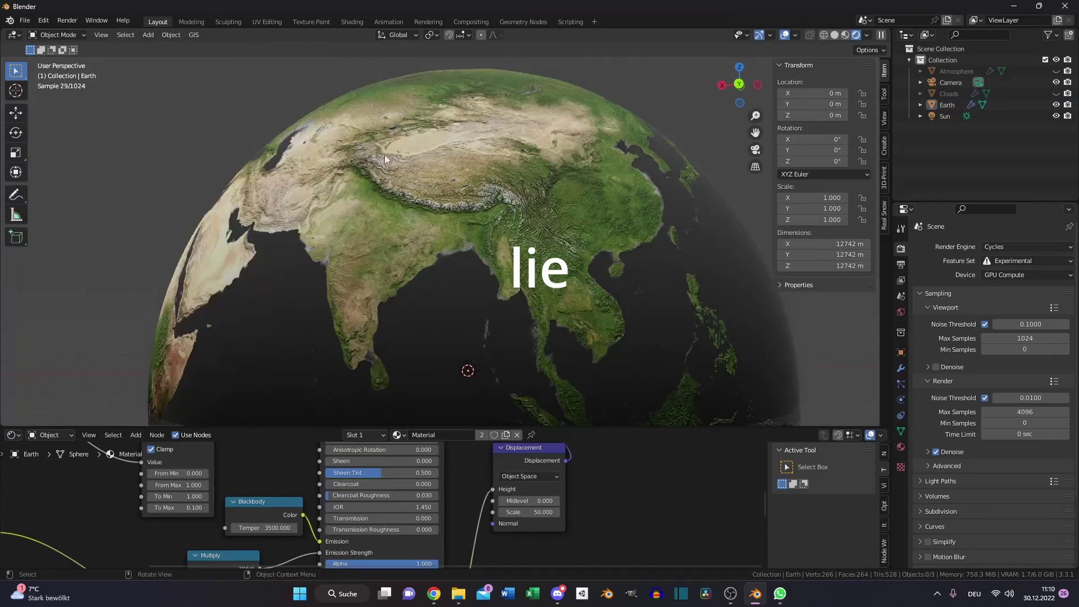
- Set the Earth material's surface displacement method to Displacement and Bump
middle_click_drag(451, 209, 410, 176)
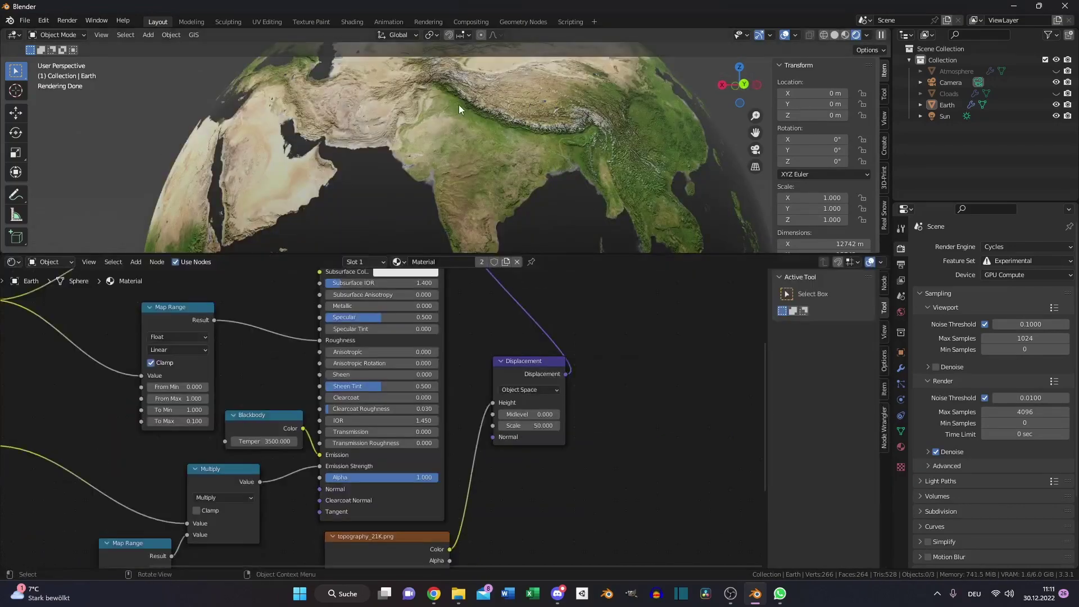
left_click(901, 368)
left_click(901, 447)
scroll(955, 430, "down", 12)
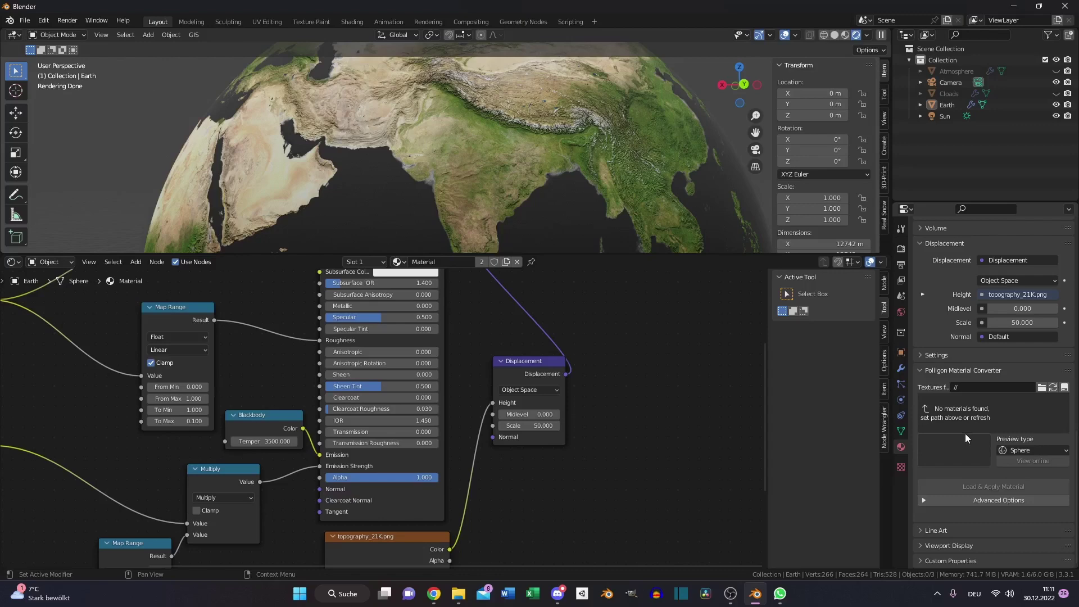
left_click(1024, 431)
left_click(1027, 471)
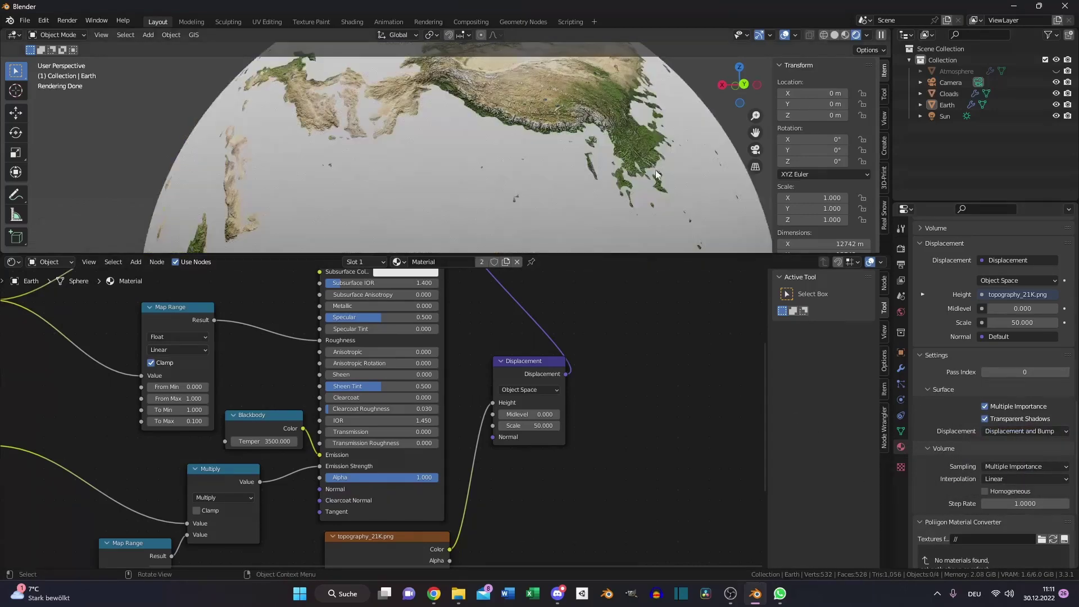
- Create a new material for the Clouds sphere and delete its Principled BSDF node
left_click(947, 104)
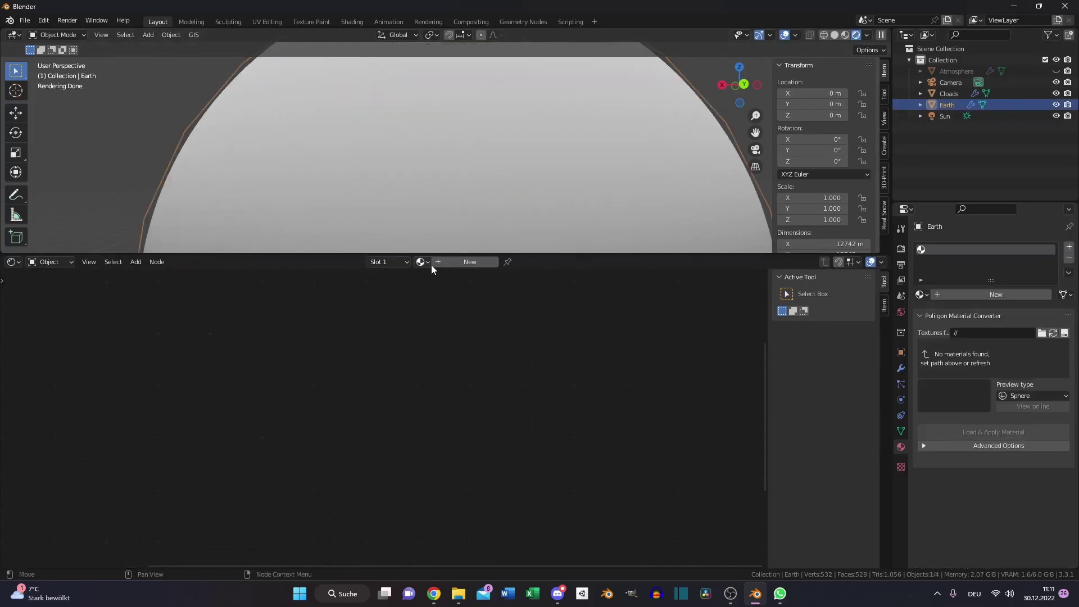
left_click(454, 262)
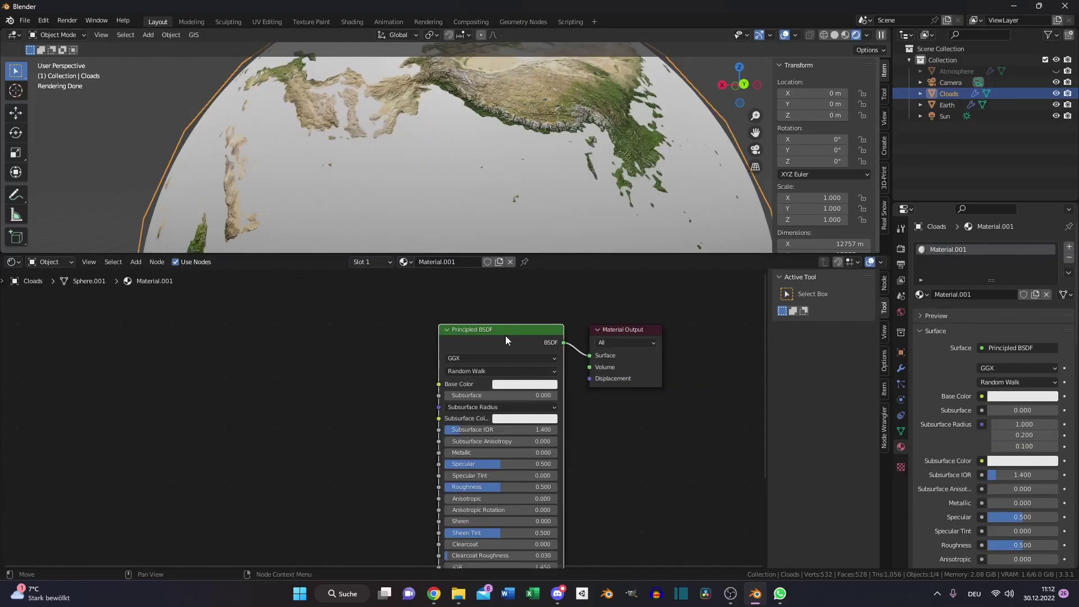
key("x")
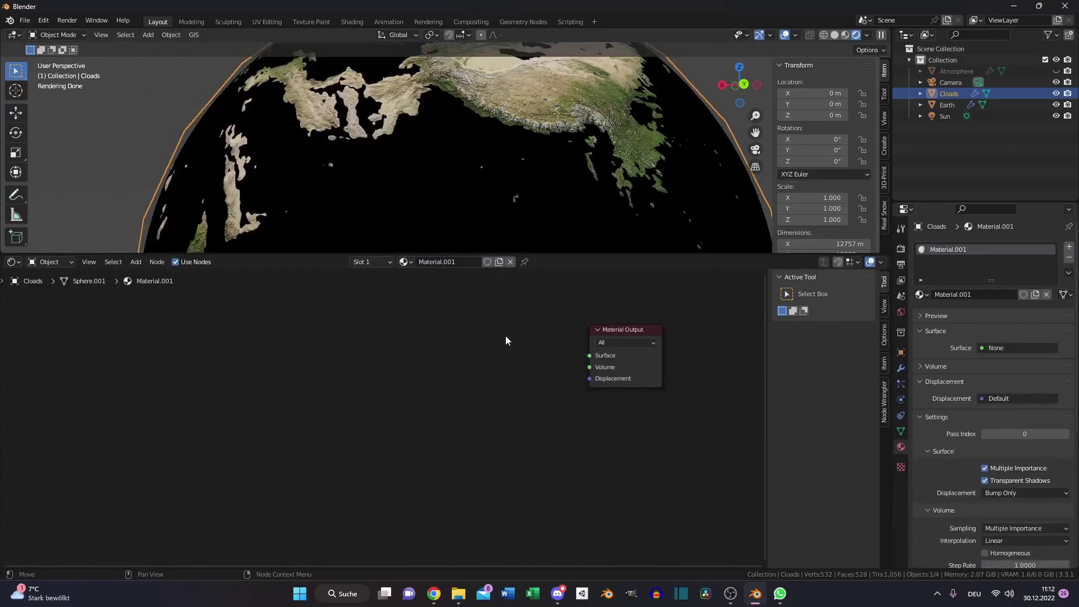
- Add Texture Coordinate, Mapping and earth_clouds_8K.tif image texture nodes, linking UV through Mapping into the texture's Vector
key("shift+a")
type("te")
key("BackSpace")
key("BackSpace")
key("Return")
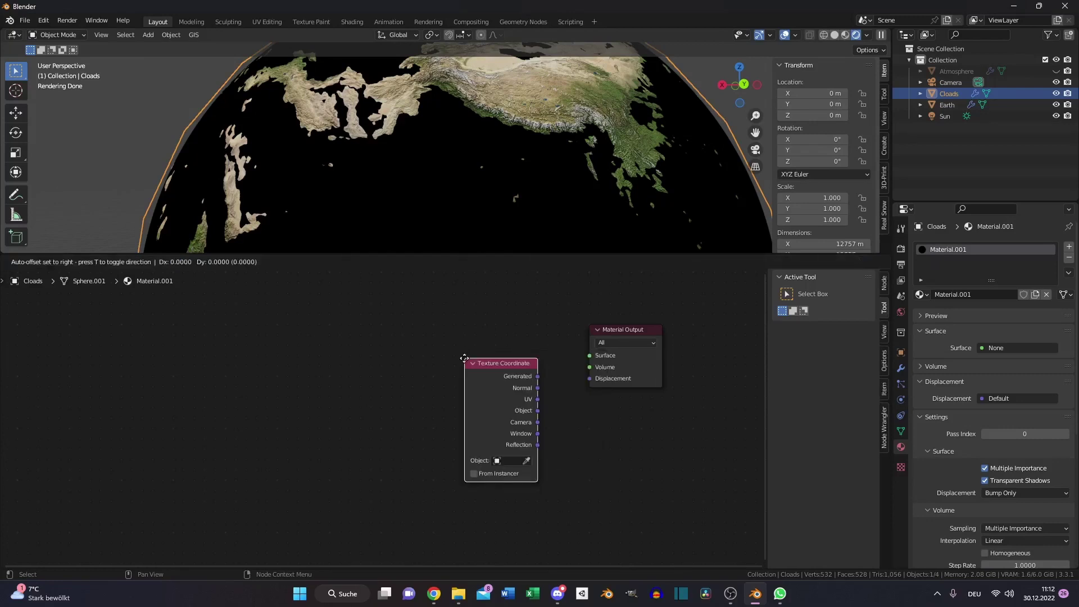
left_click(425, 356)
type("m")
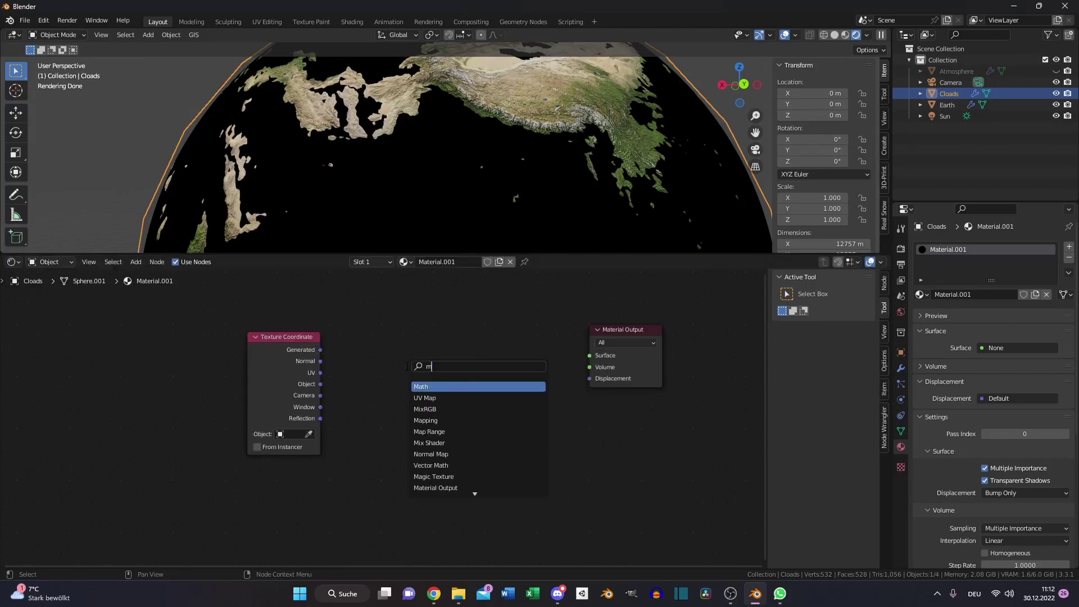
type("apping")
key("Return")
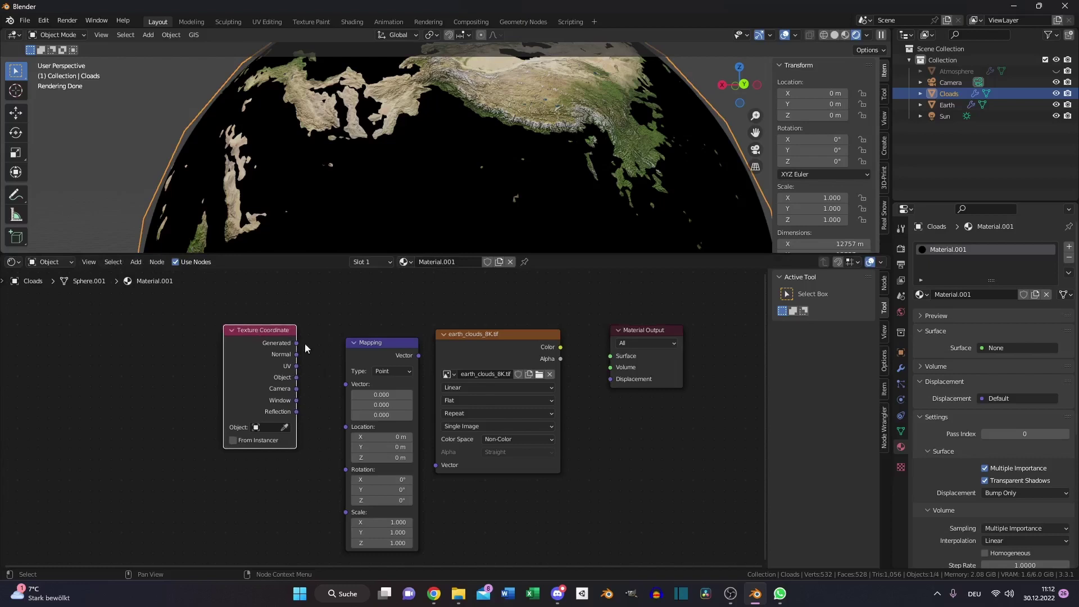
left_click(340, 330)
left_click_drag(466, 335, 450, 331)
- Add a Mix Shader node beside the Material Output and a Displacement node below it
key("shift+a")
left_click(536, 417)
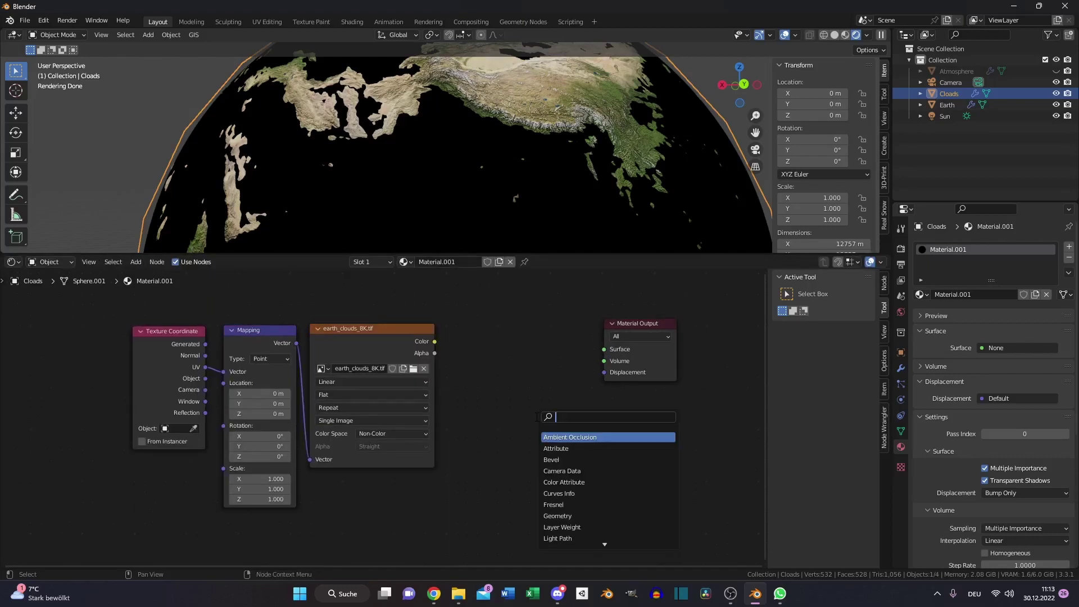
type("mi")
left_click(579, 448)
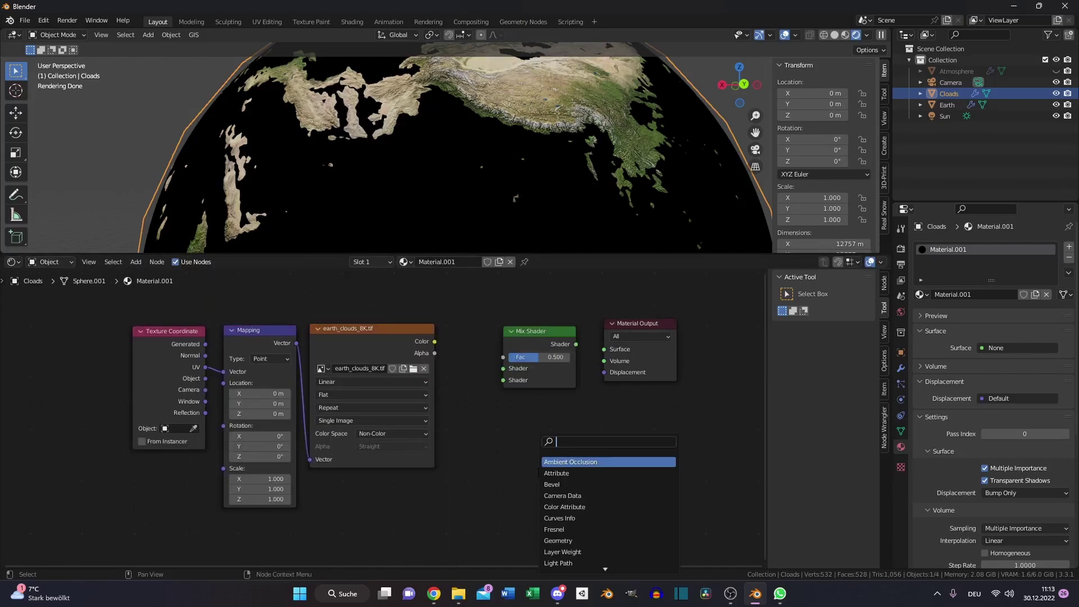
type("di")
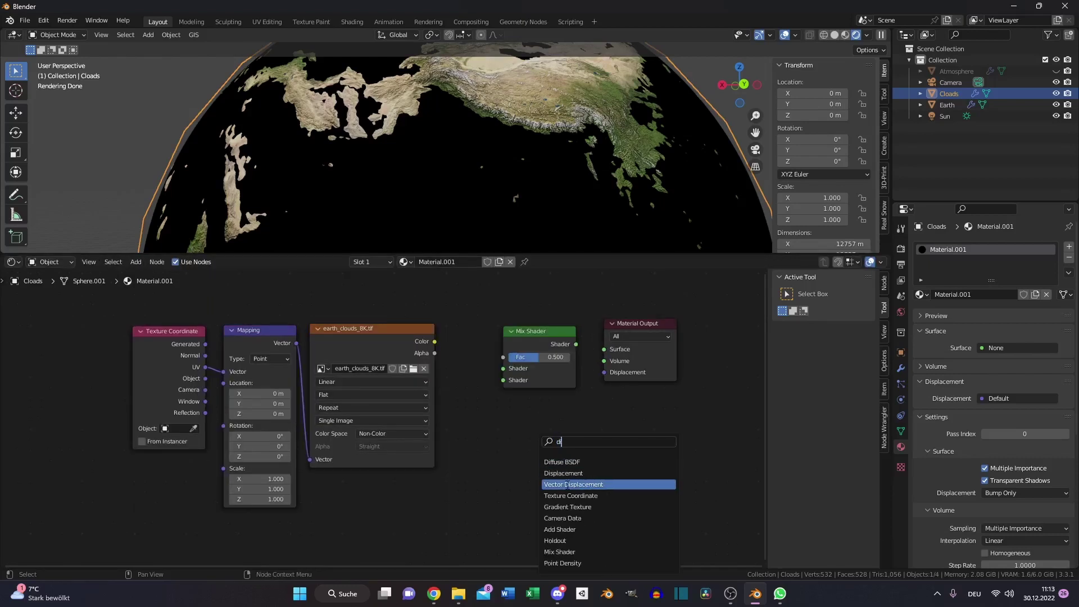
left_click(570, 474)
- Add a Transparent BSDF node below the earth_clouds_8K.tif texture
type("t")
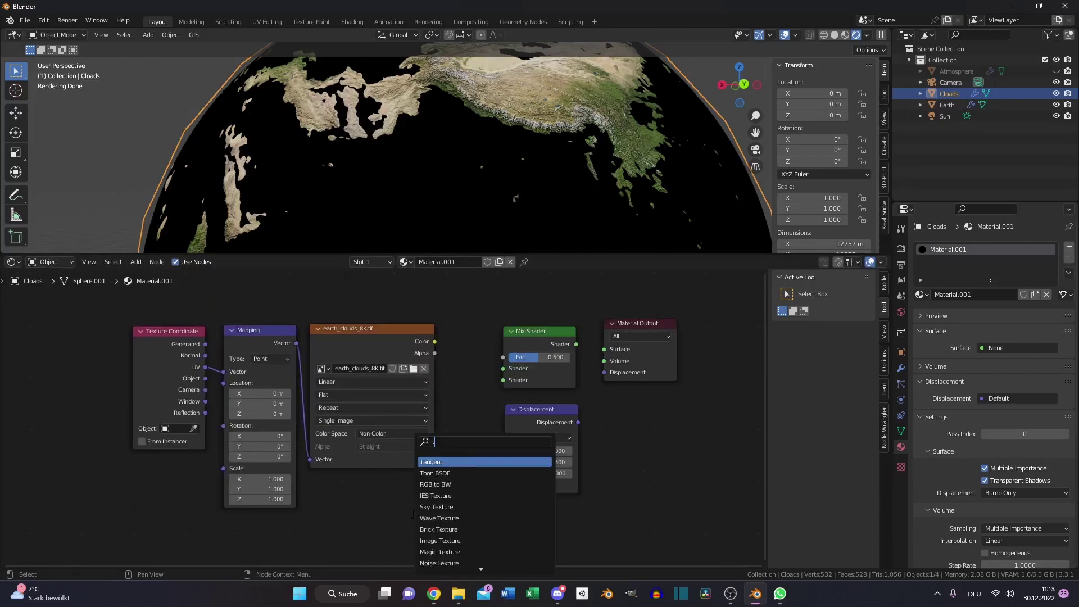
type("r")
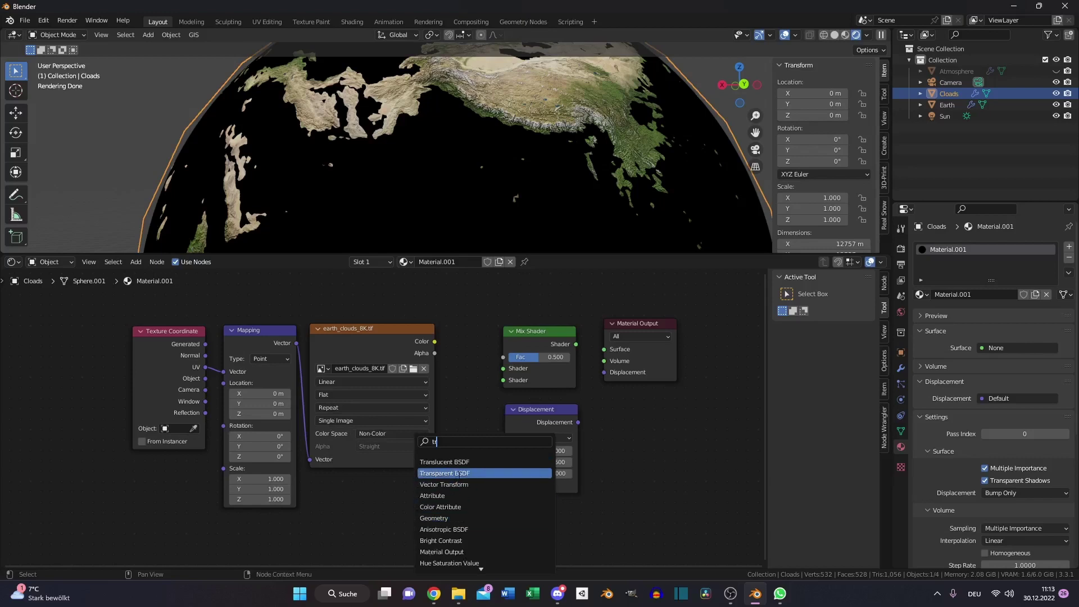
left_click(456, 476)
left_click(410, 450)
left_click(465, 515)
middle_click_drag(479, 545, 478, 515)
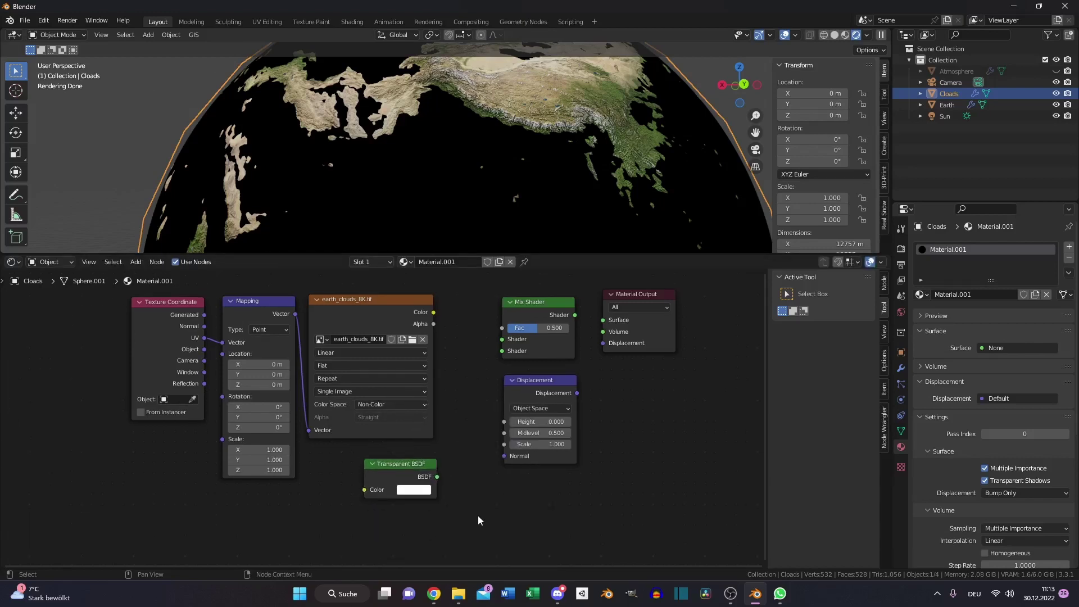
- Add a Subsurface Scattering node below the Transparent BSDF, and link the Transparent BSDF to the Mix Shader's first Shader input
key("shift+a")
key("s")
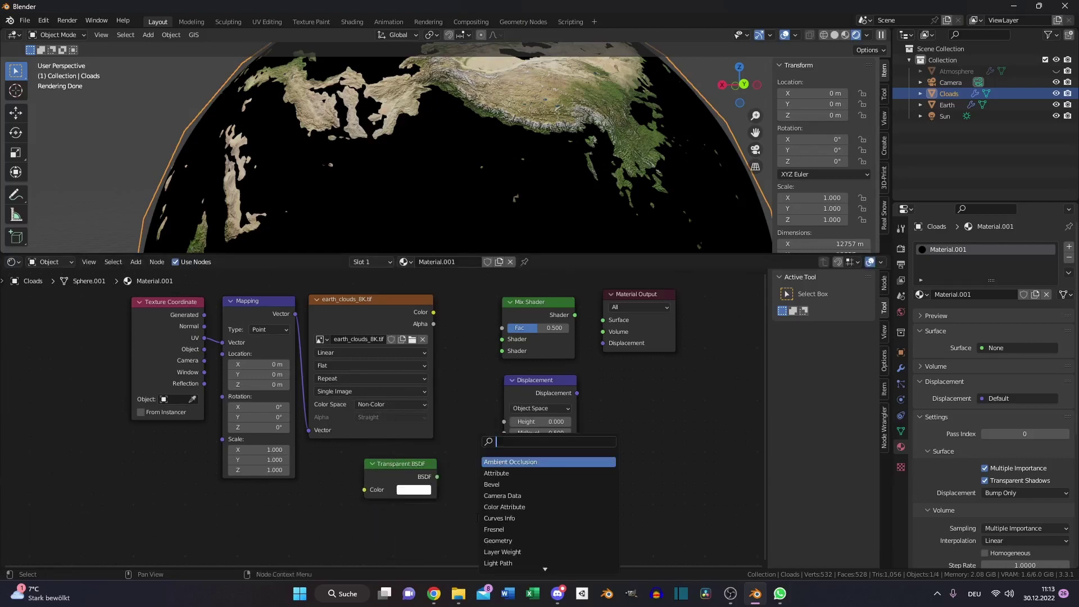
left_click_drag(455, 420, 520, 283)
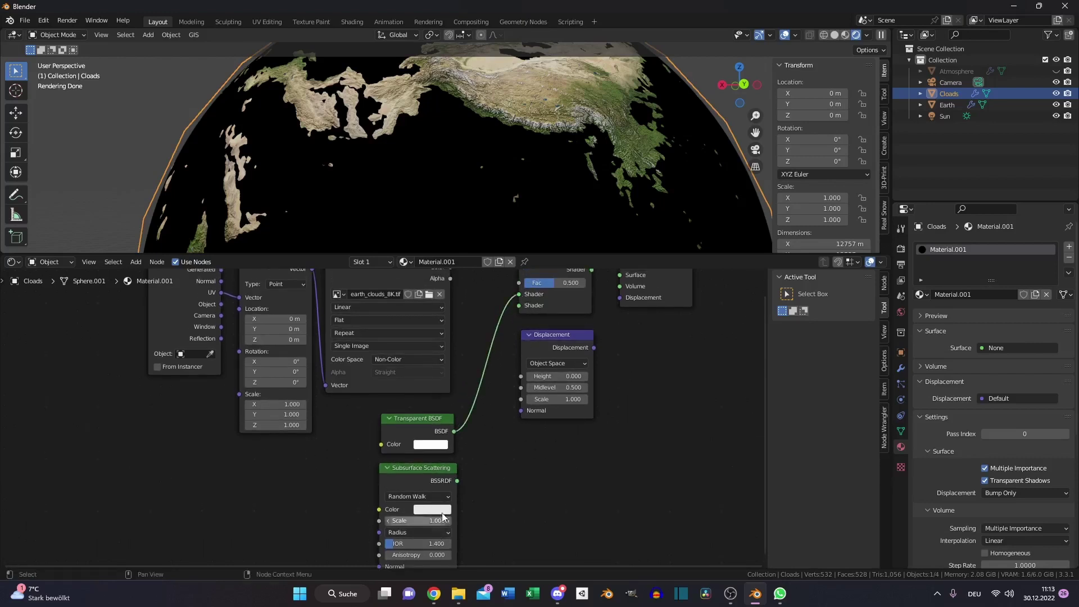
- Link Subsurface Scattering to the Mix Shader's second Shader input and the cloud texture's Color to Fac, and wire the shader and displacement outputs
left_click_drag(457, 480, 523, 309)
middle_click_drag(617, 373, 638, 417)
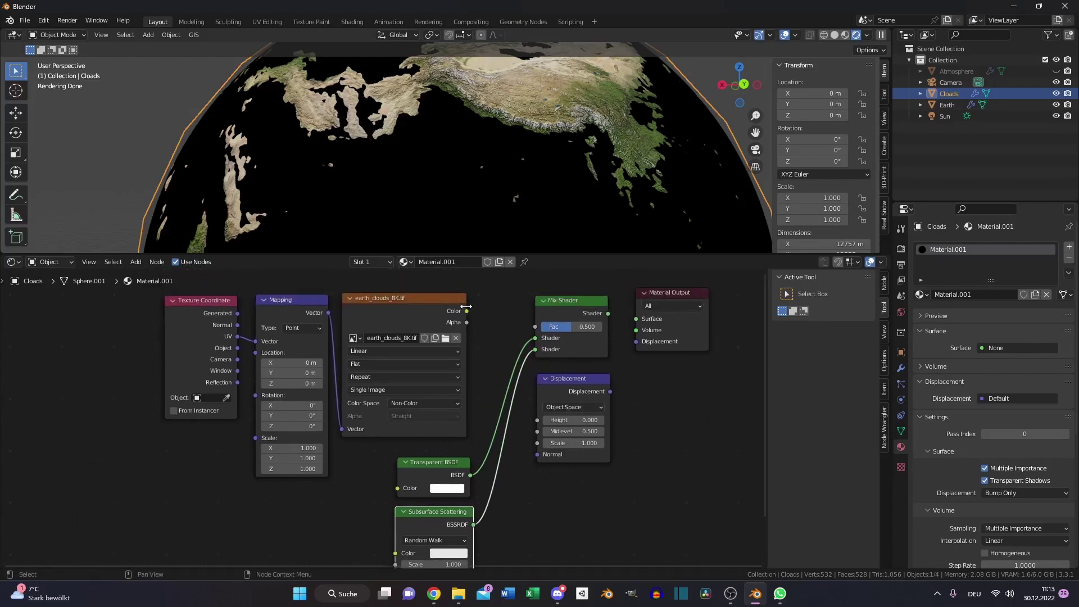
left_click_drag(467, 312, 538, 326)
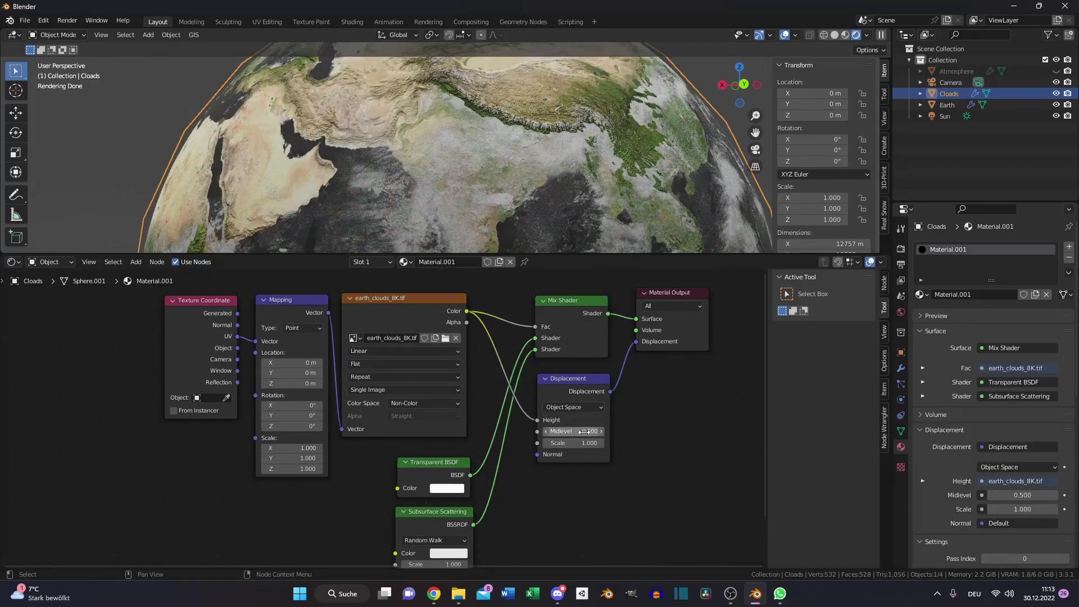
- Set the cloud material's Displacement node to Midlevel 0 and Scale 50
left_click_drag(585, 431, 548, 432)
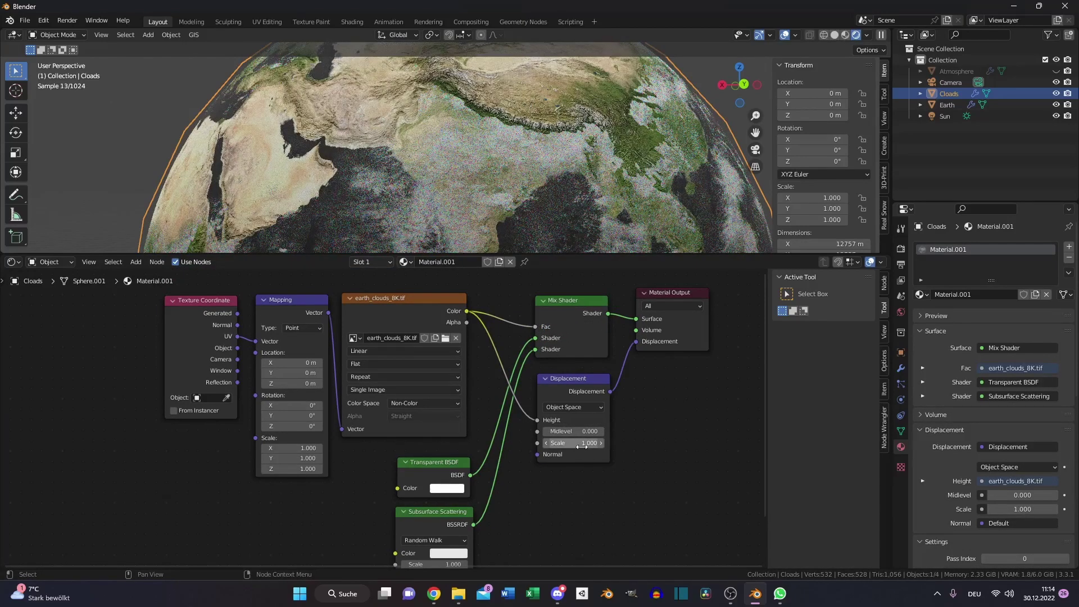
left_click(583, 446)
type("50")
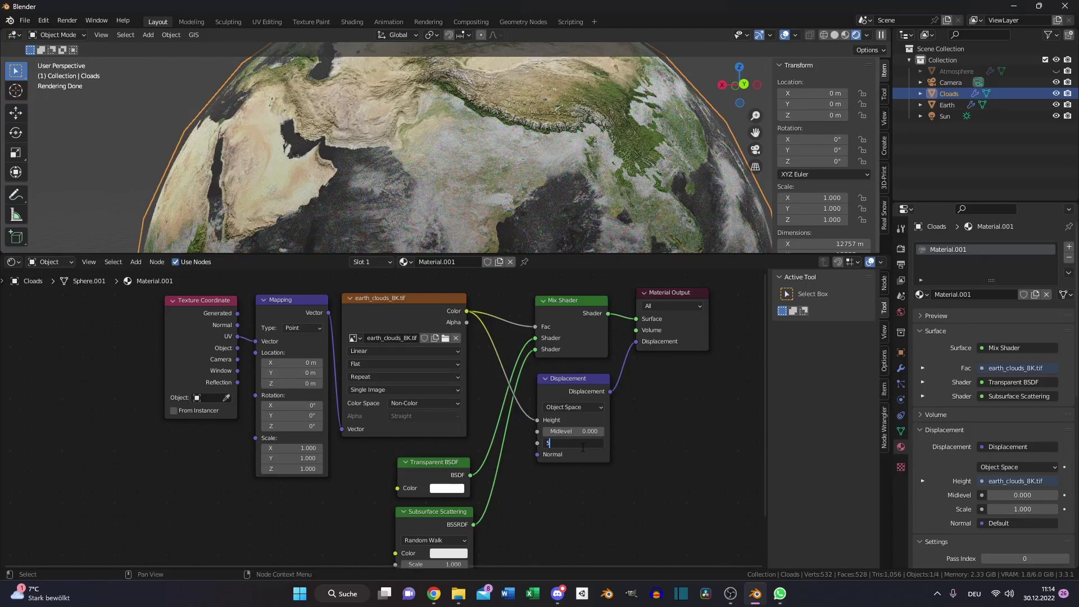
key("Return")
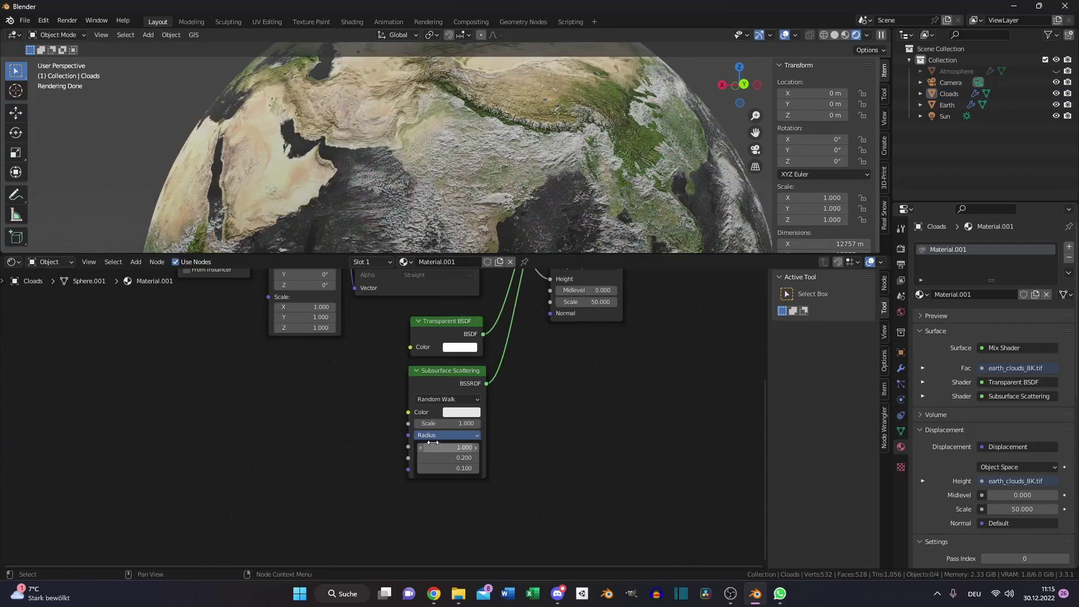
- Set all three Subsurface Scattering radius values to 1.0 and its Scale to 50
left_click_drag(452, 450, 452, 470)
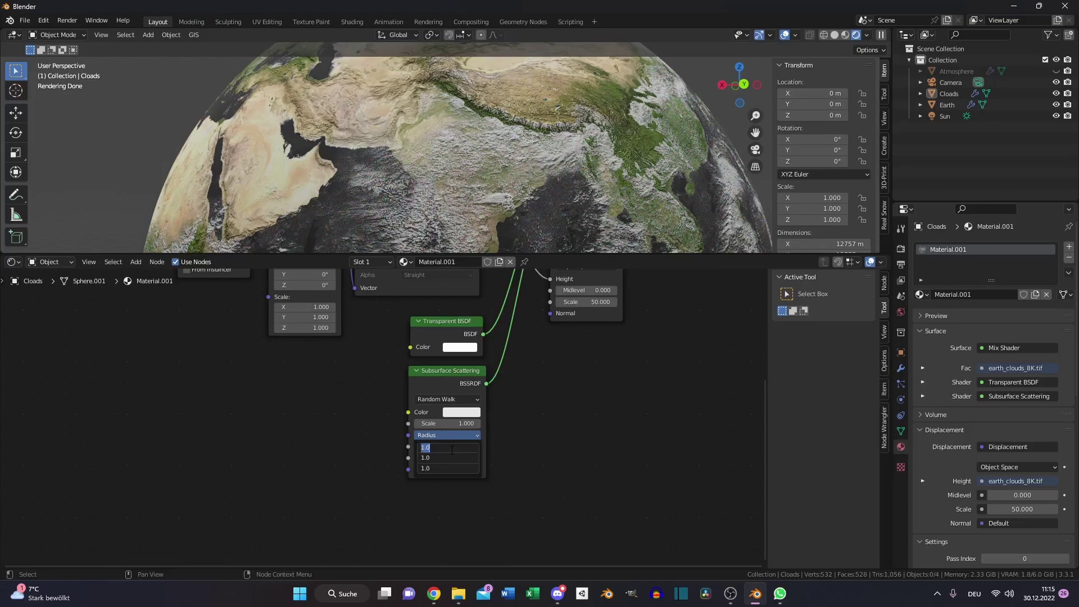
key("Return")
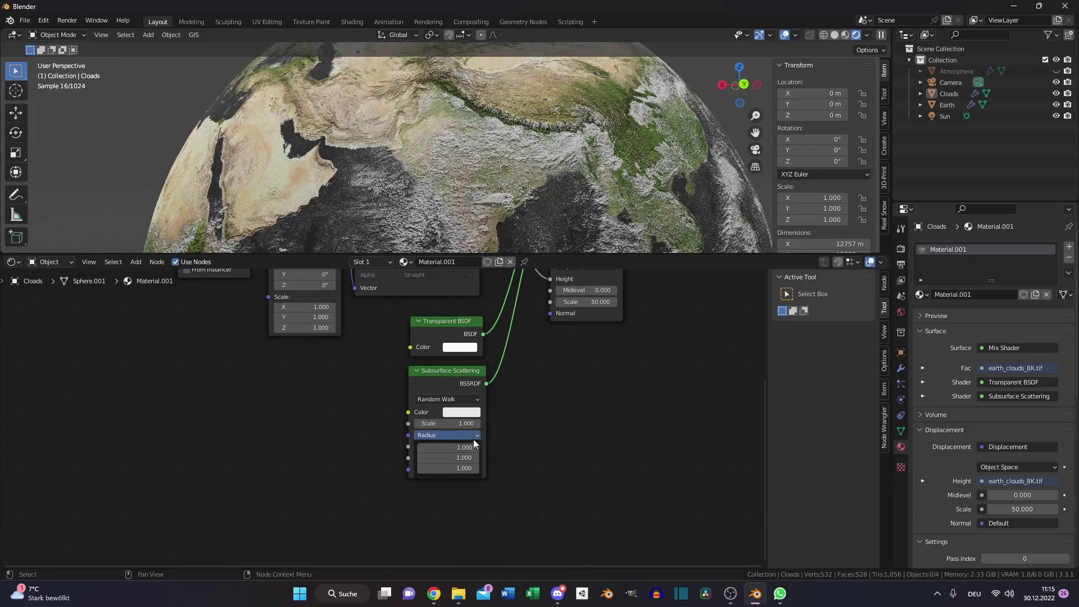
left_click(448, 424)
- Unhide the Atmosphere sphere and create a new material for it
scroll(540, 240, "down", 4)
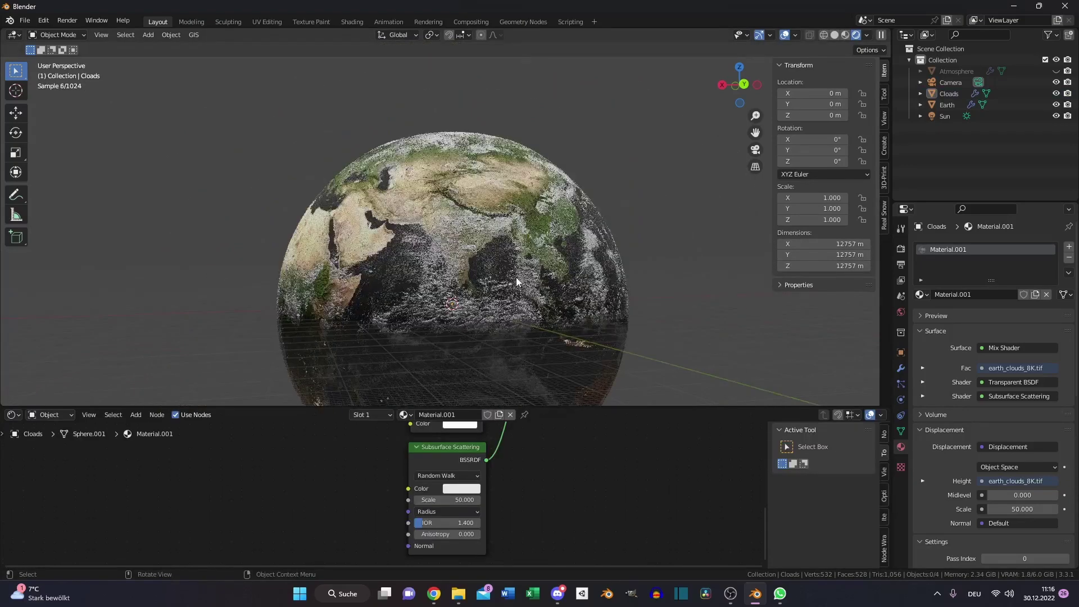
middle_click_drag(516, 277, 636, 281)
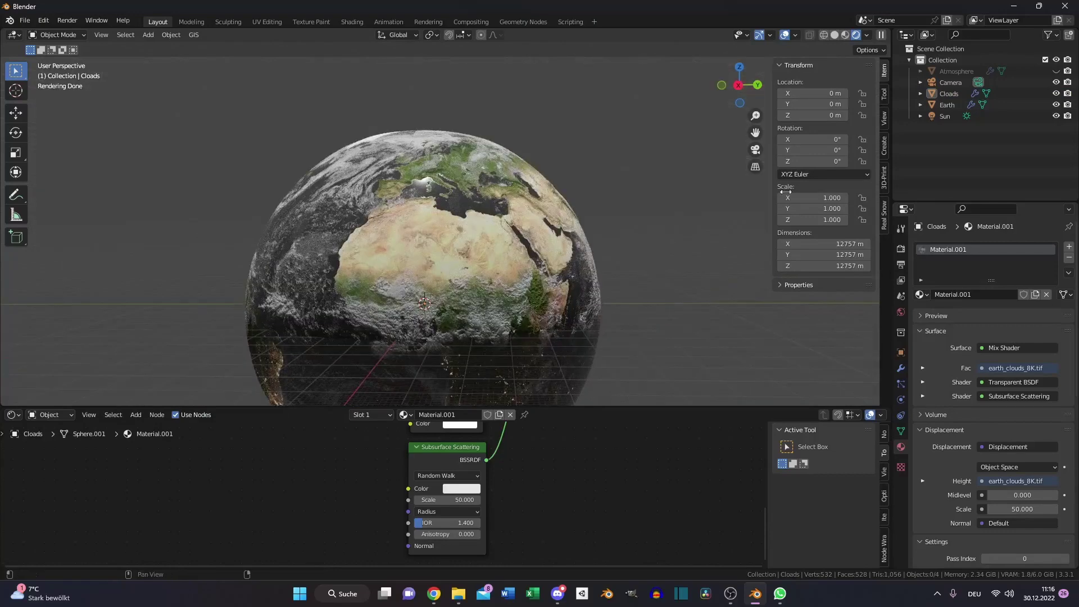
left_click(953, 75)
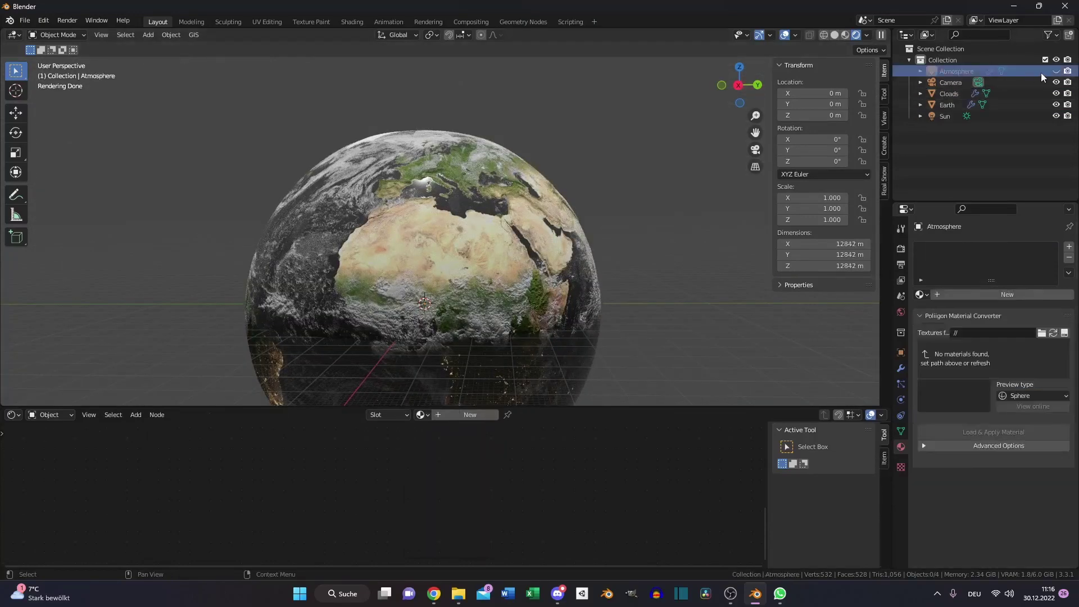
left_click(1056, 71)
left_click(450, 414)
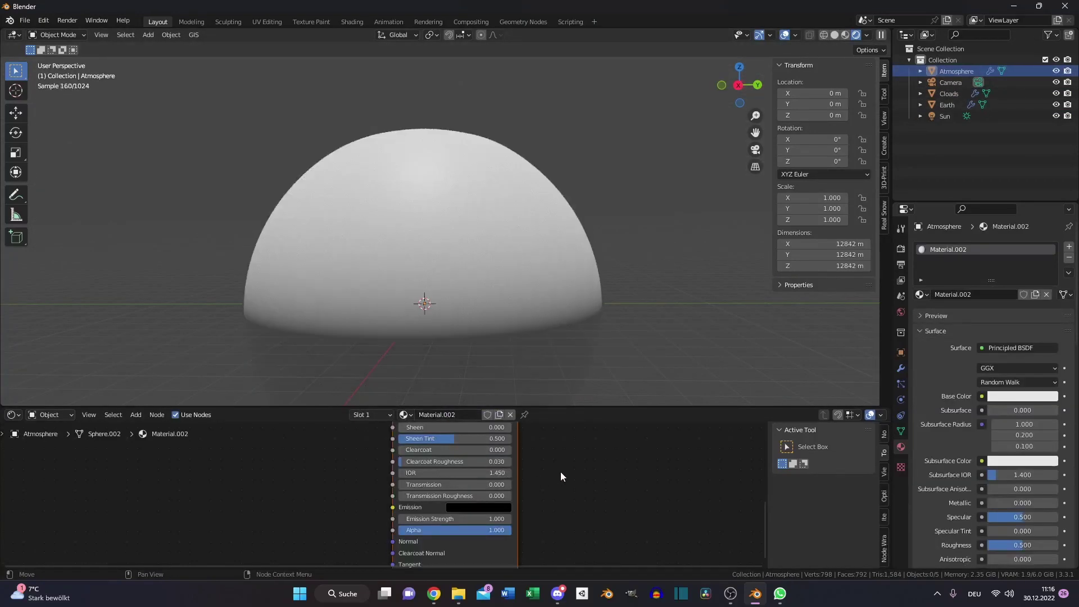
- Replace the Atmosphere material's Principled BSDF with a Volume Scatter node linked to the Material Output's Volume input
middle_click_drag(561, 472, 558, 535)
left_click(564, 395)
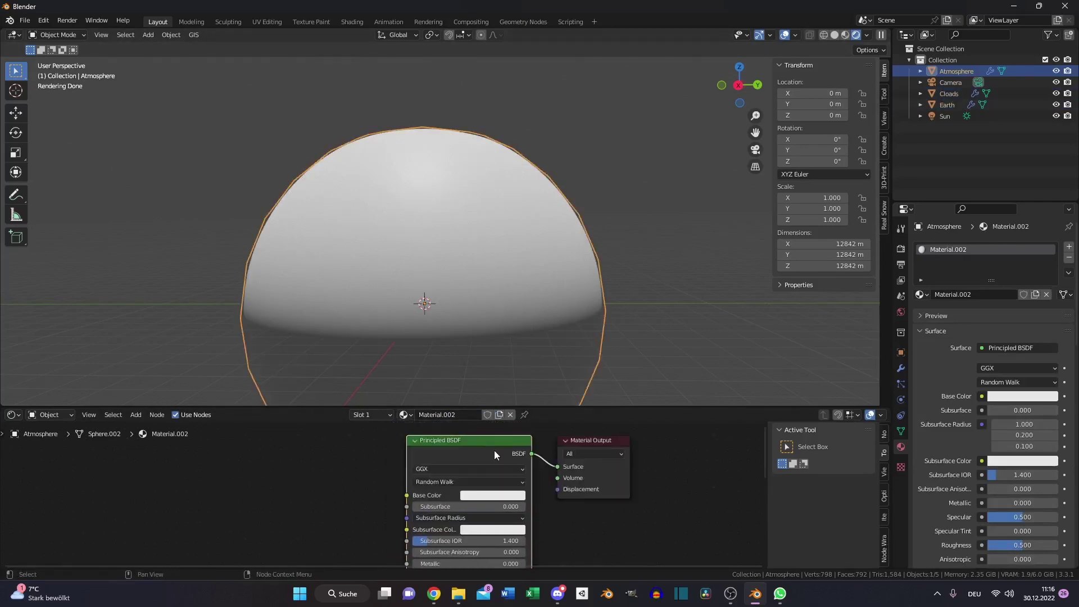
key("x")
key("shift+a")
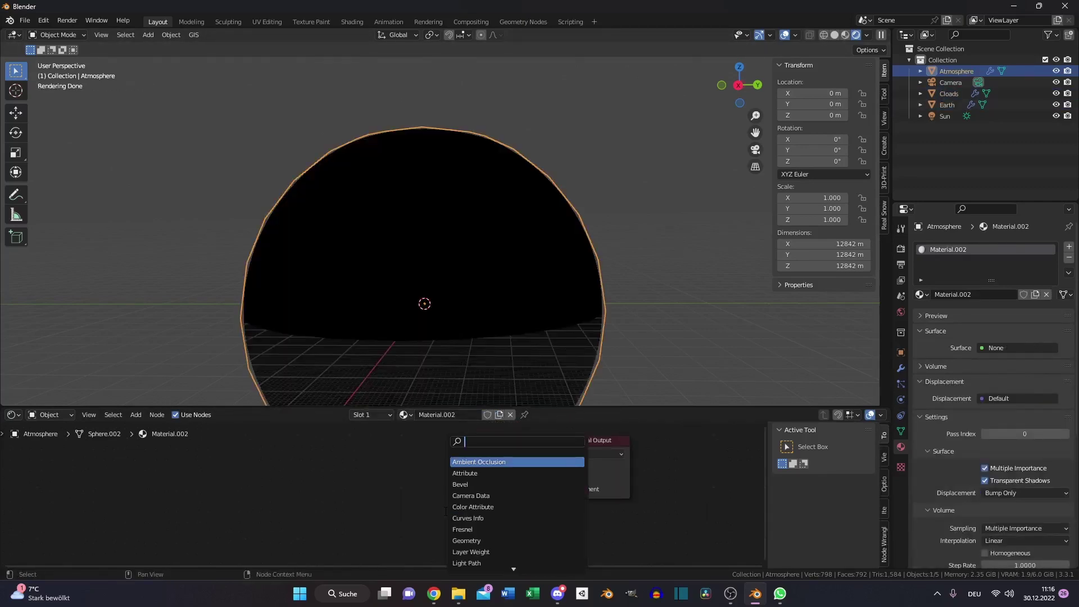
key("Return")
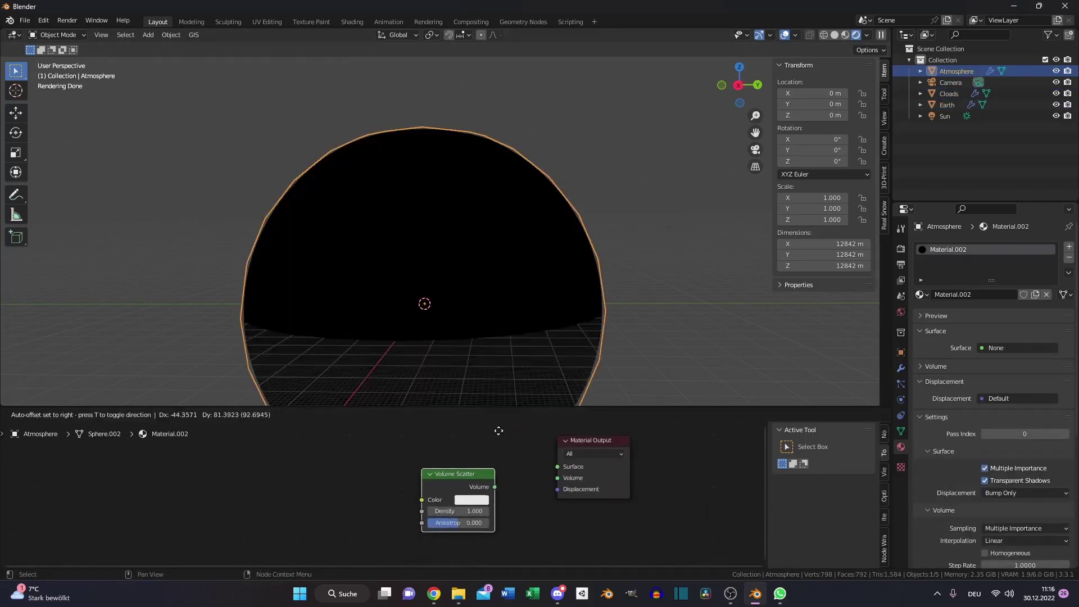
left_click(515, 450)
left_click_drag(507, 472, 557, 493)
- Set the Volume Scatter density to 0.005 and its color to light blue, hex 91C1F8
left_click(478, 498)
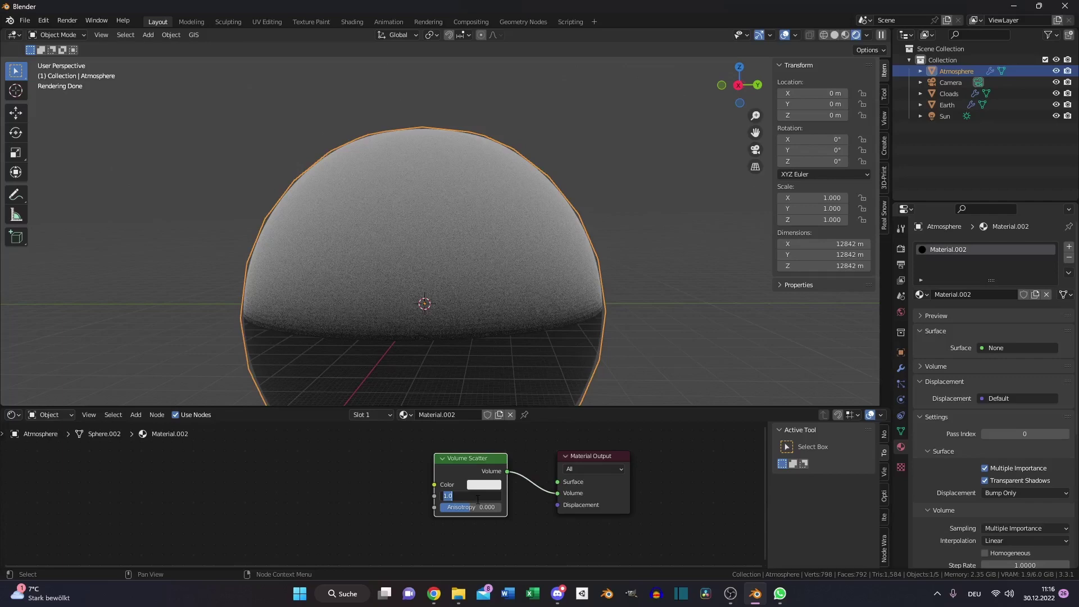
type(".0")
key("Return")
left_click(484, 485)
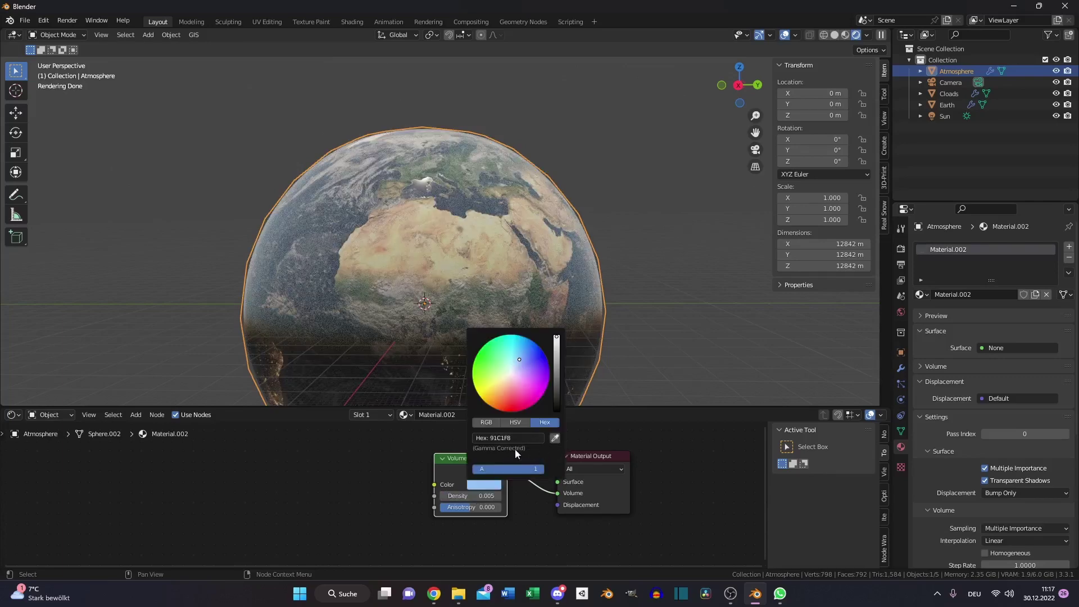
- Switch the viewport to Solid shading and select the Atmosphere sphere
middle_click_drag(413, 315, 500, 321)
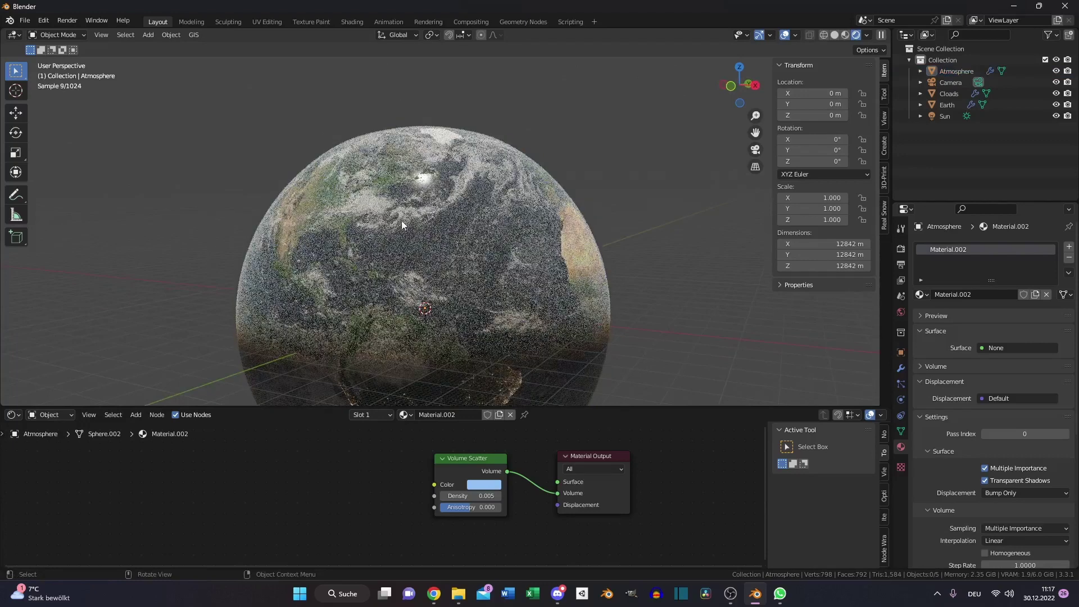
middle_click_drag(361, 248, 505, 169)
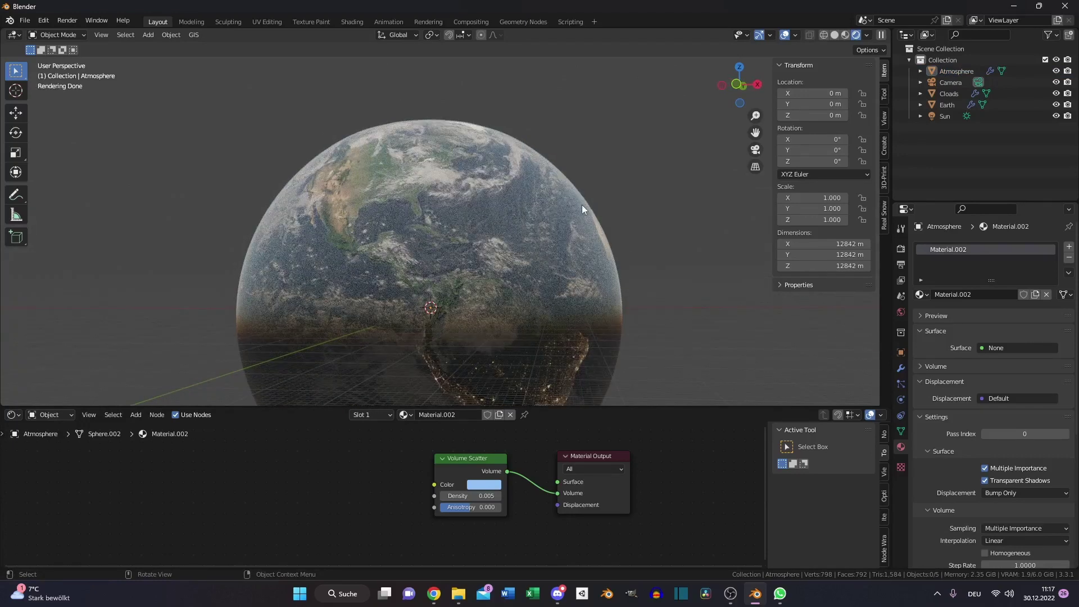
key("z")
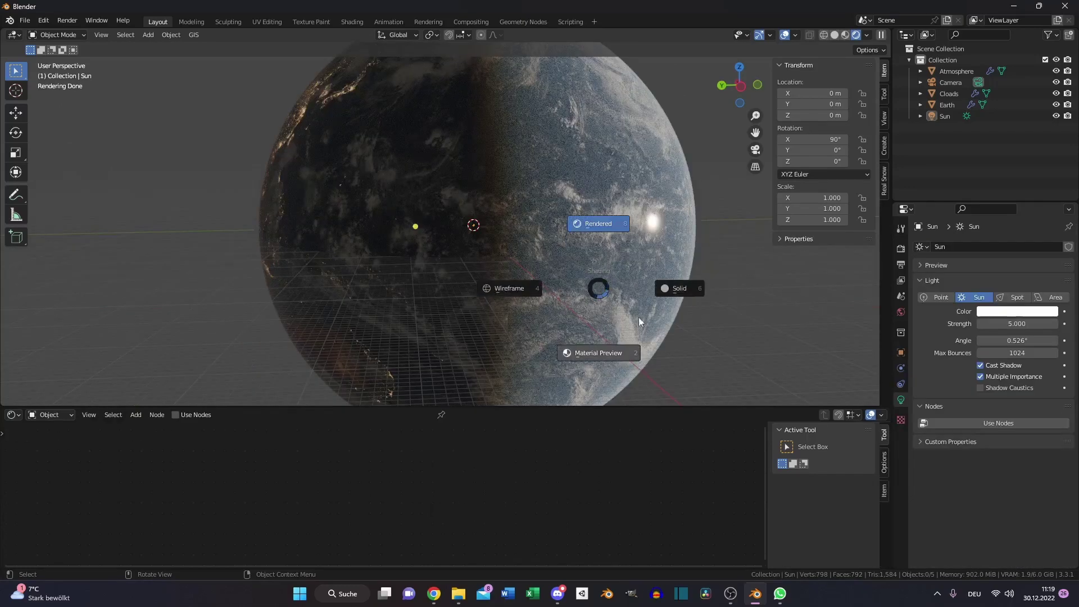
left_click(673, 297)
left_click(542, 264)
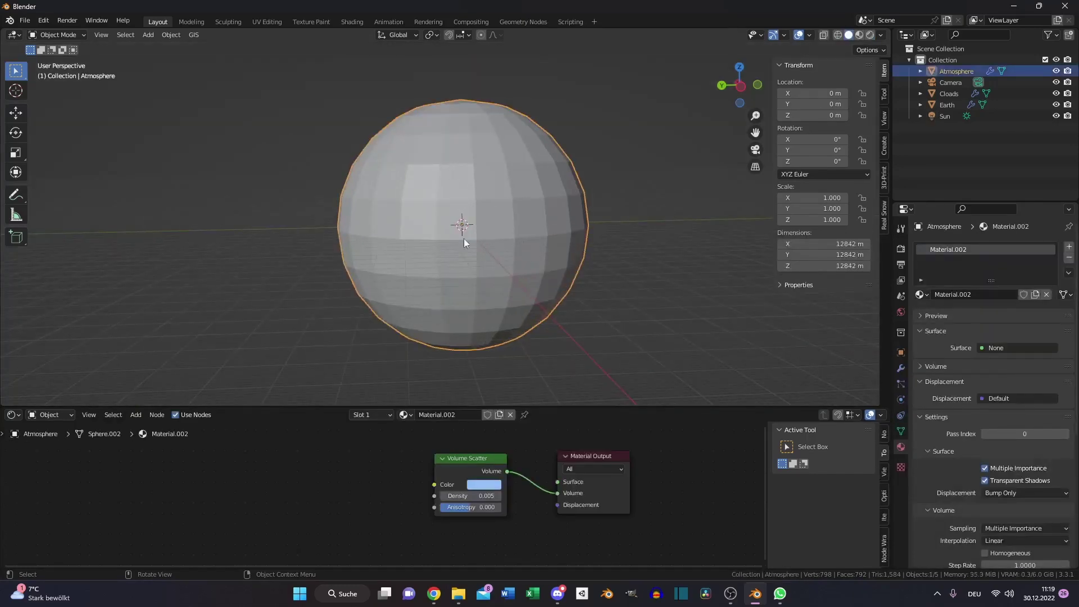
- In Edit Mode, duplicate the Atmosphere sphere's equator edge loop in place and separate it into its own object
key("Tab")
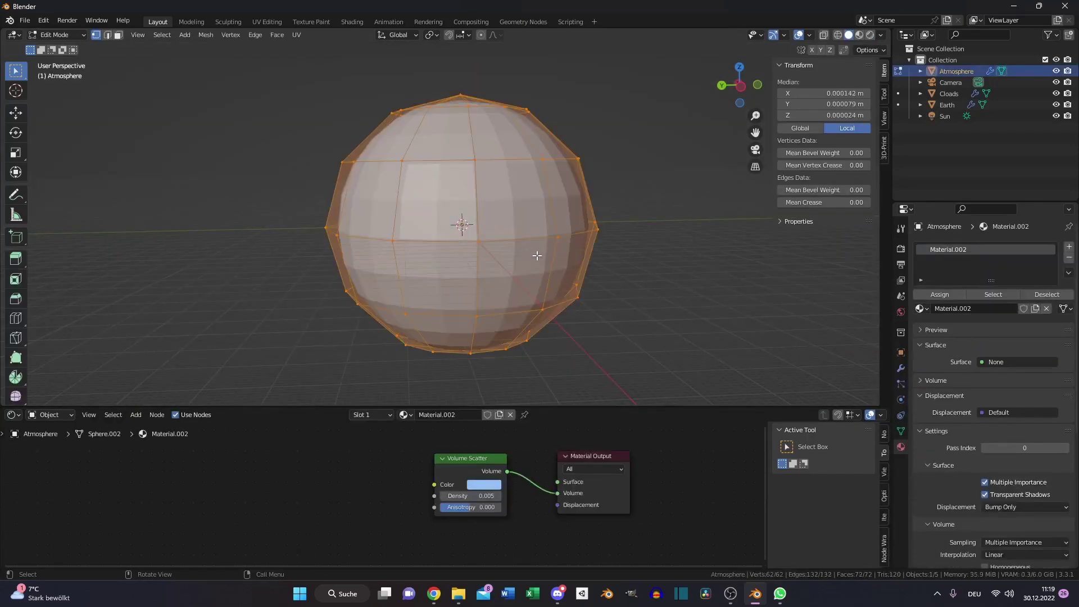
left_click(435, 246, "alt")
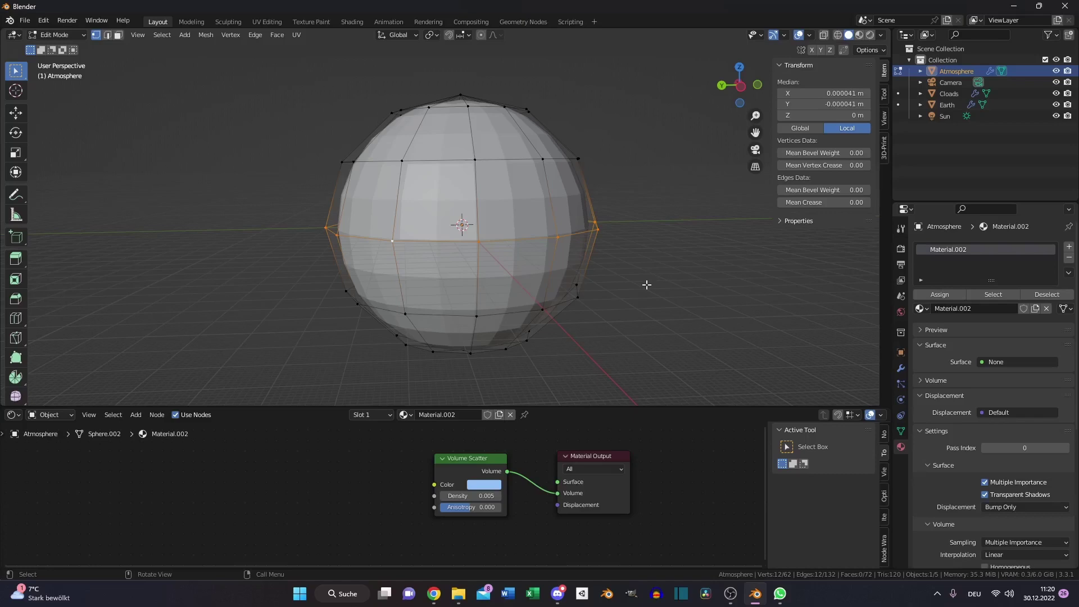
key("shift+d")
key("Escape")
key("p")
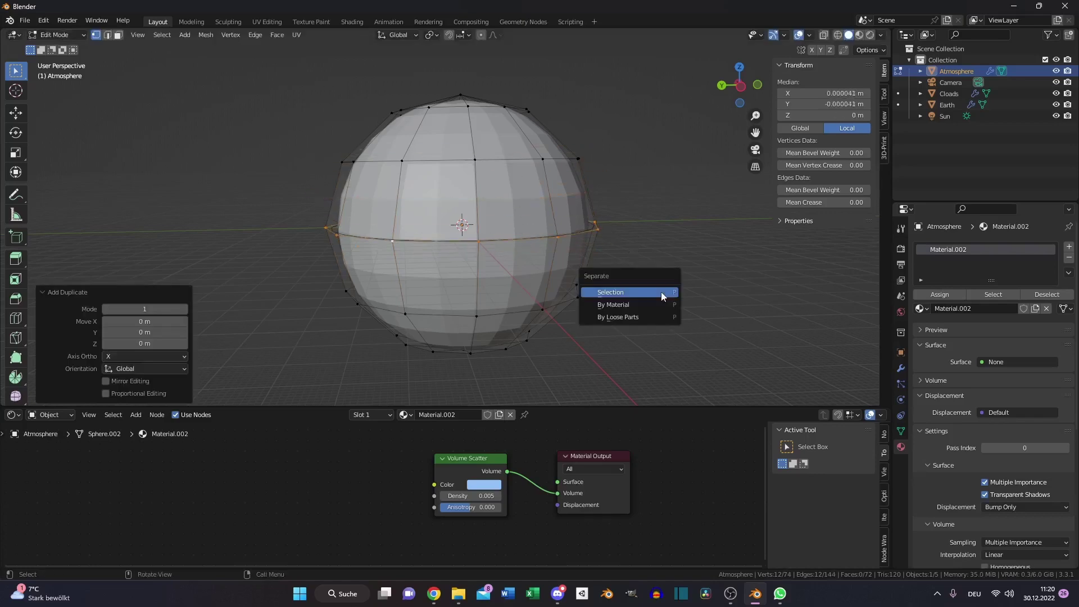
left_click(661, 292)
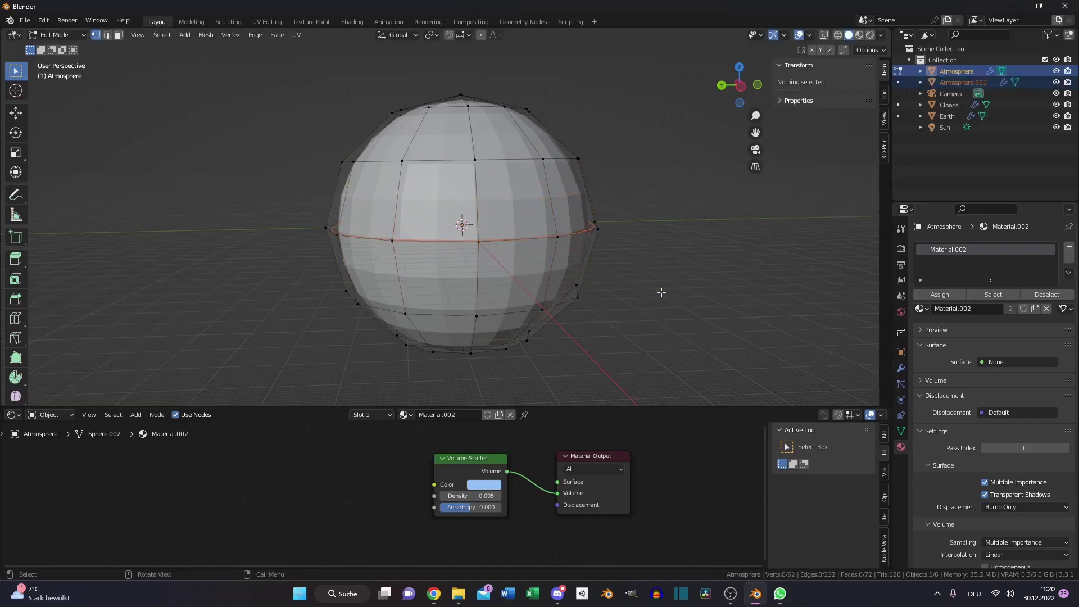
- Return to Object Mode and rename the separated equator loop object as EarthRings
key("Tab")
double_click(964, 82)
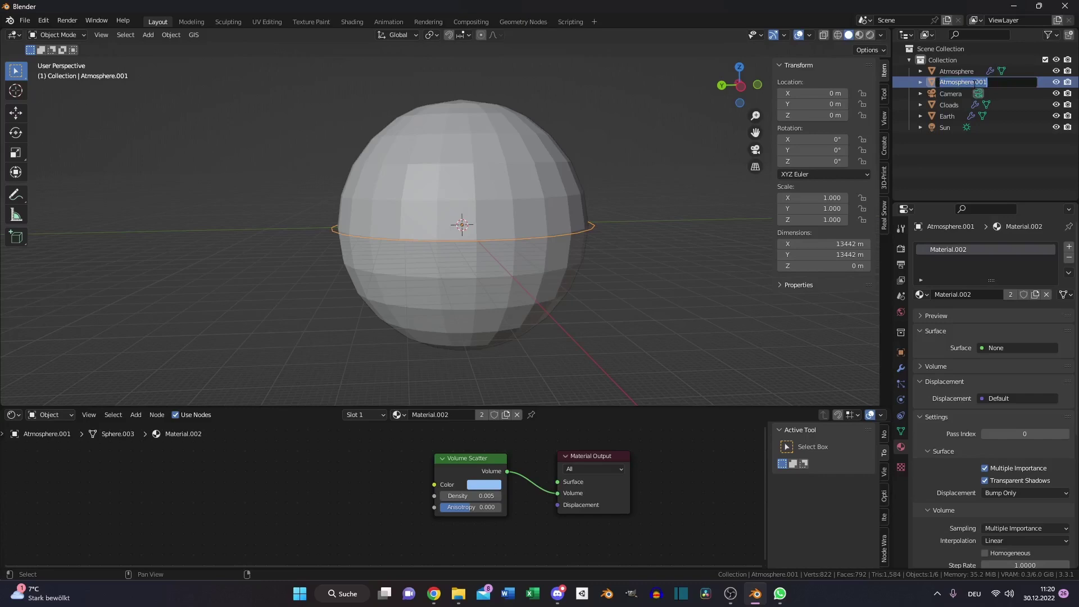
type("eARTHrINGS")
key("Return")
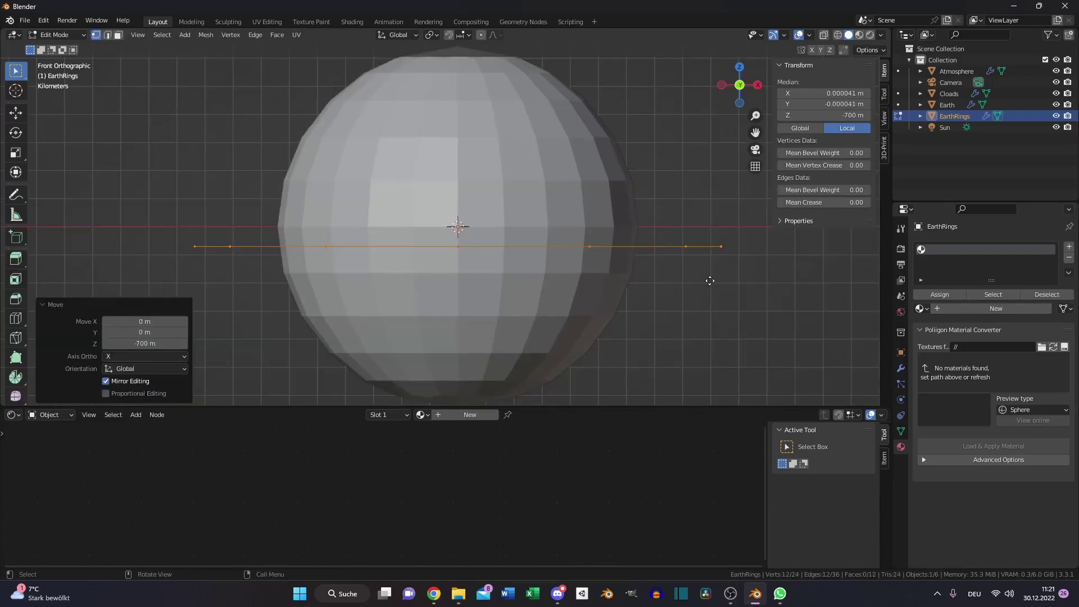
- Raise the upper edge loop of EarthRings along Z to form a vertical band about 1600 m tall, and leave Edit Mode
key("g")
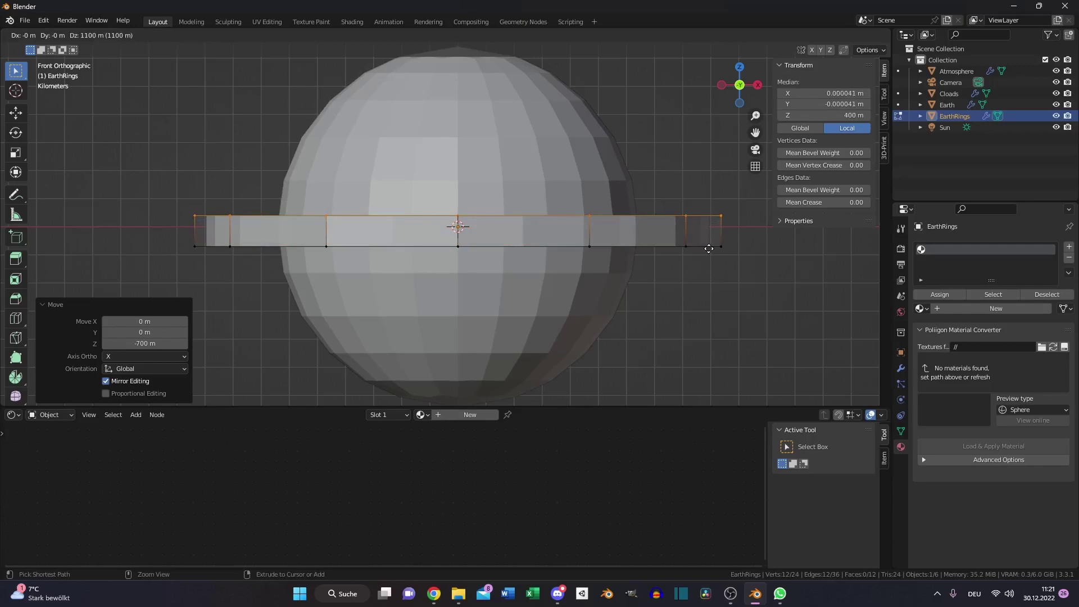
left_click(706, 242)
key("Tab")
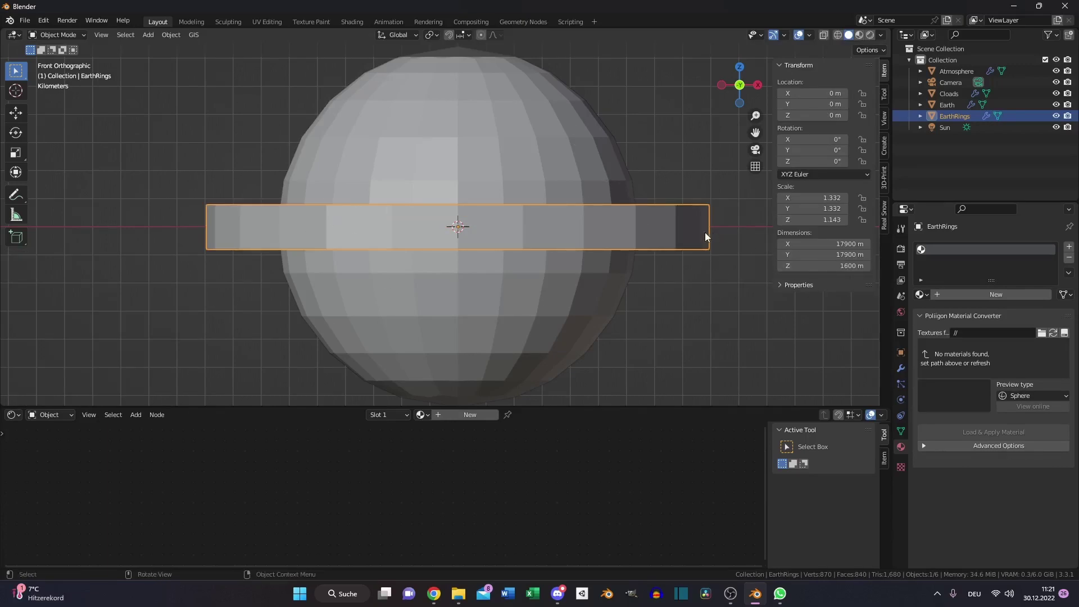
- Extrude the whole EarthRings band in place and scale the extrusion inward to 0.98 to give the wall thickness
key("Tab")
key("KP_7")
key("e")
right_click(647, 251)
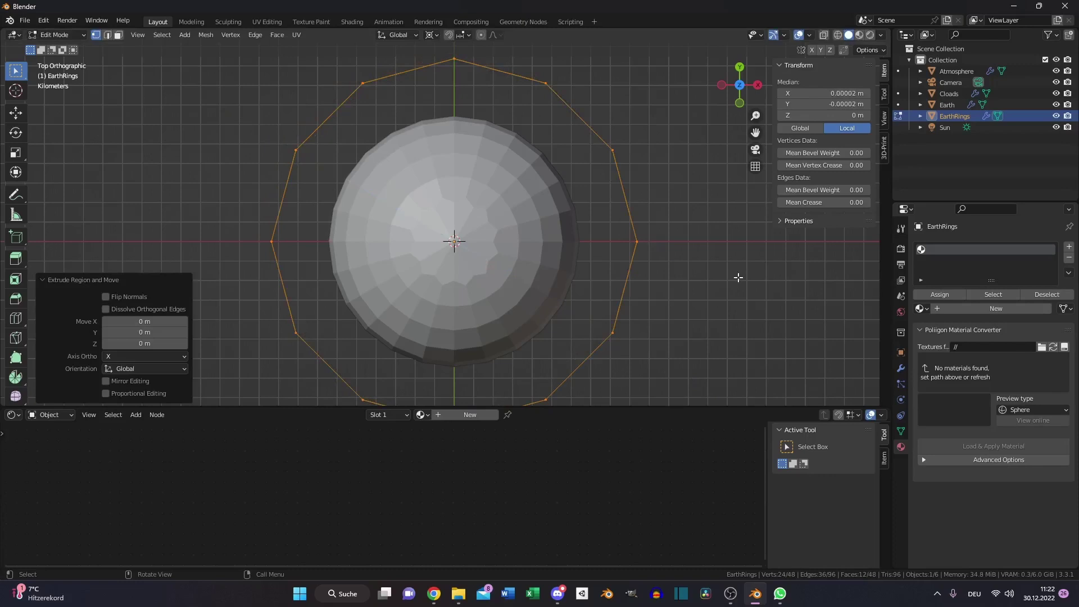
key("s")
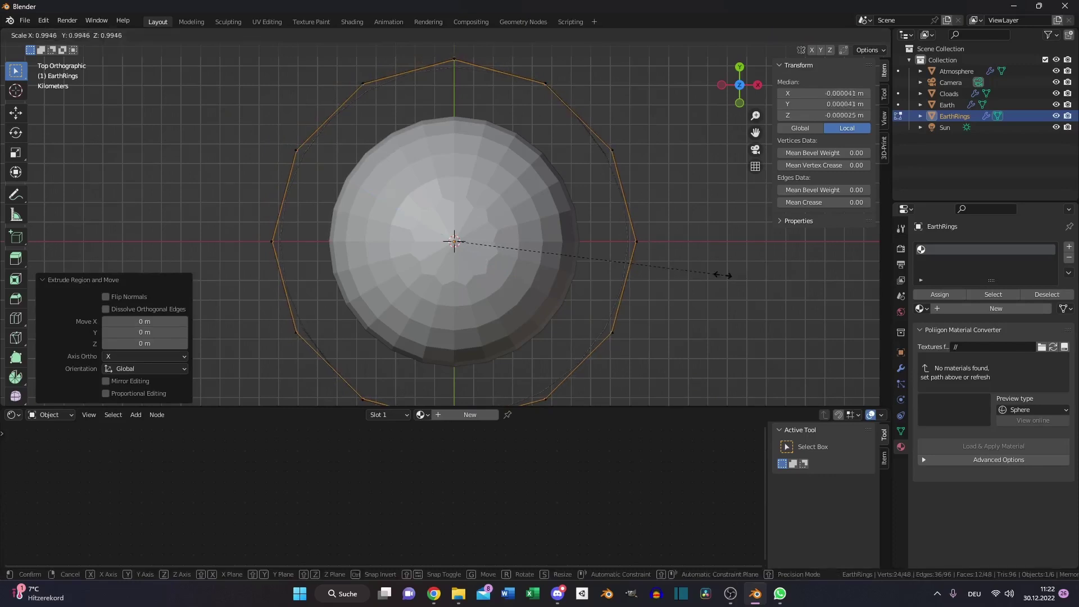
left_click(602, 266)
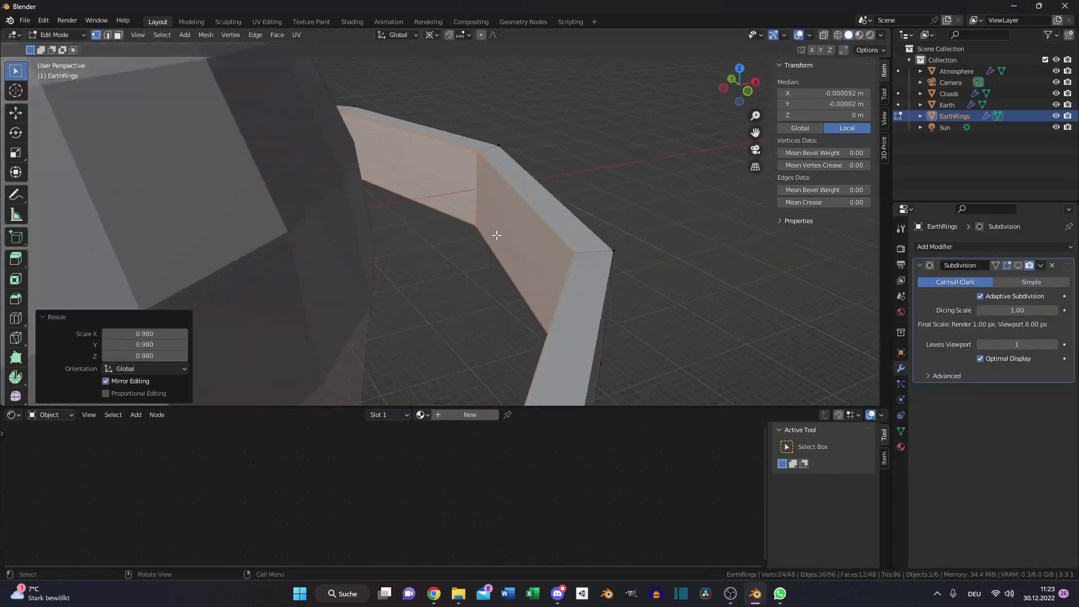
- Recess the ring's inner wall by scaling its inner faces to 1.01, and scale the outer edge loops along Z
mouse_move(497, 235)
middle_mouse_down()
mouse_move(506, 197)
mouse_move(513, 236)
middle_mouse_up()
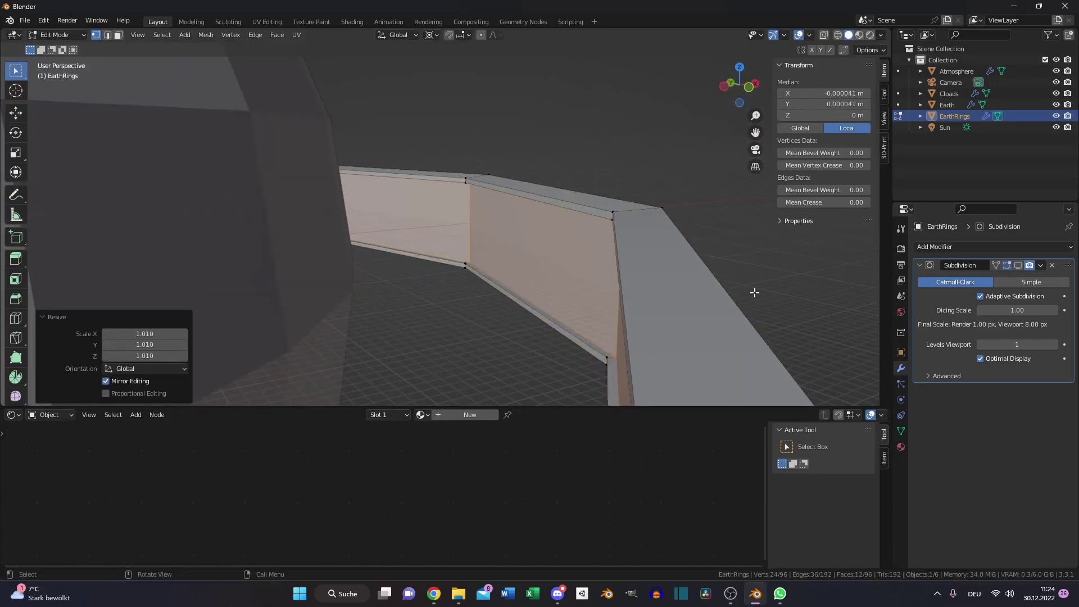
middle_click_drag(755, 293, 573, 227)
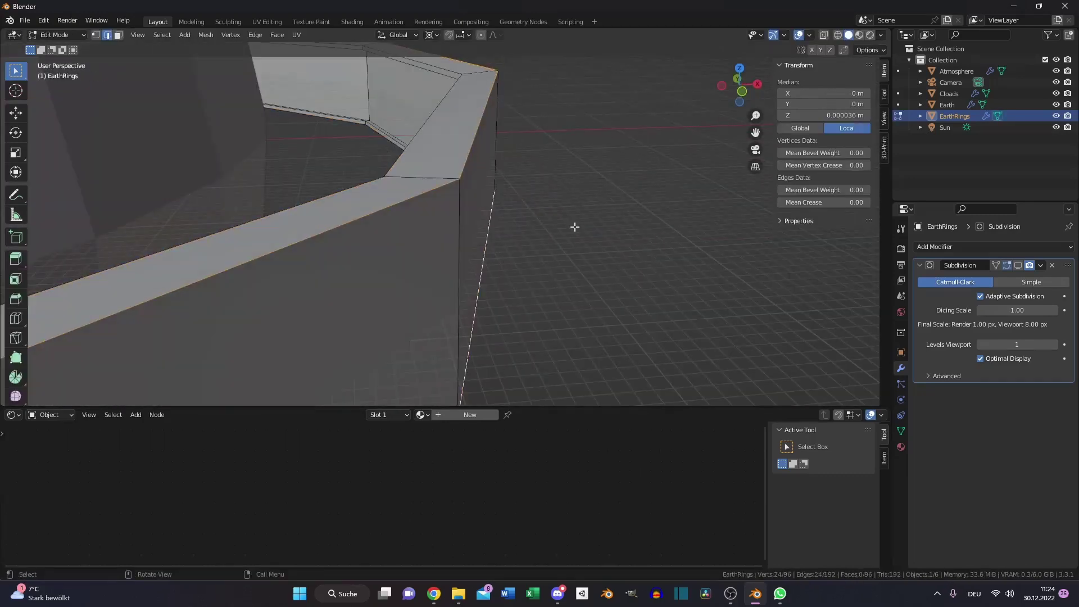
key("s")
key("z")
- Add loop cuts around the ring's outer wall and adjust their vertical spacing by scaling along Z
key("ctrl+r")
key("s")
key("z")
left_click(356, 234)
- Extrude the selected outer-wall faces in place and scale them to form stepped grooves around the ring
key("e")
right_click(666, 265)
key("s")
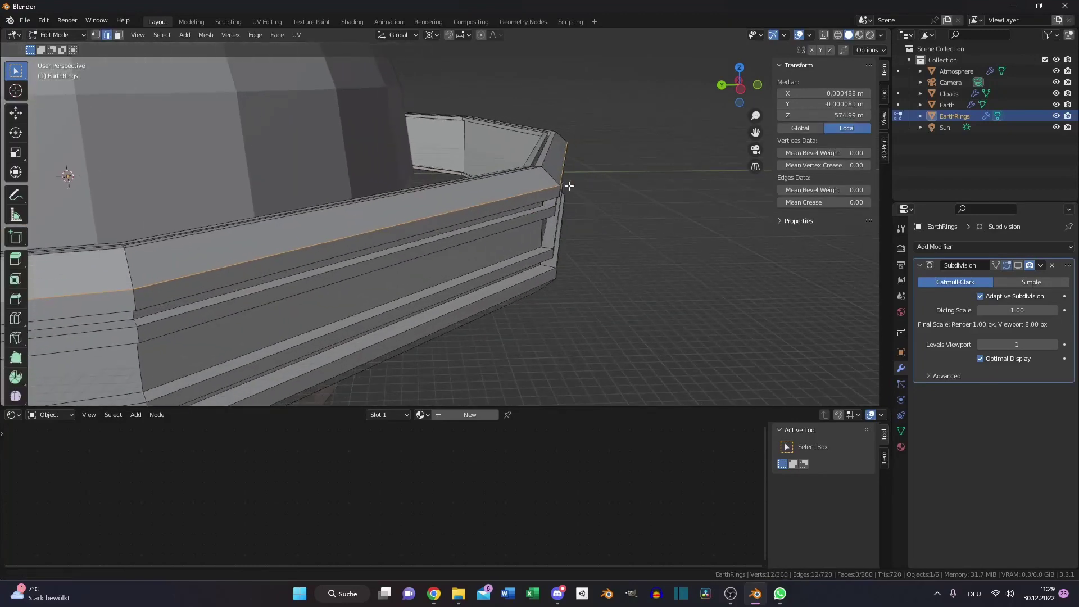
middle_click_drag(570, 185, 541, 215)
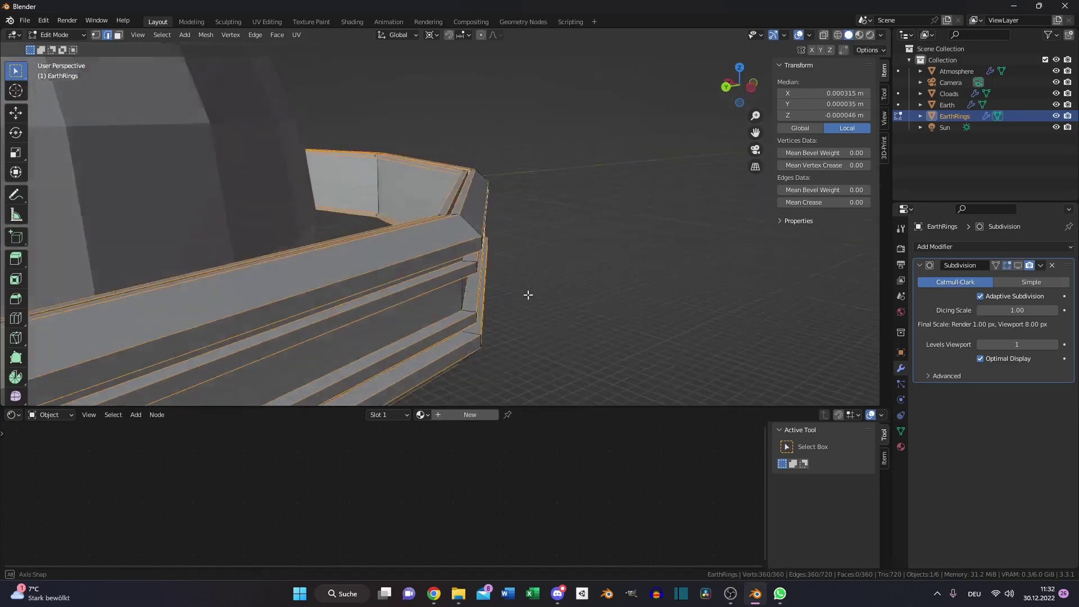
- Bevel the selected edge loops around EarthRings with two segments to sharpen the ring's edges under subdivision
middle_click_drag(528, 294, 602, 260)
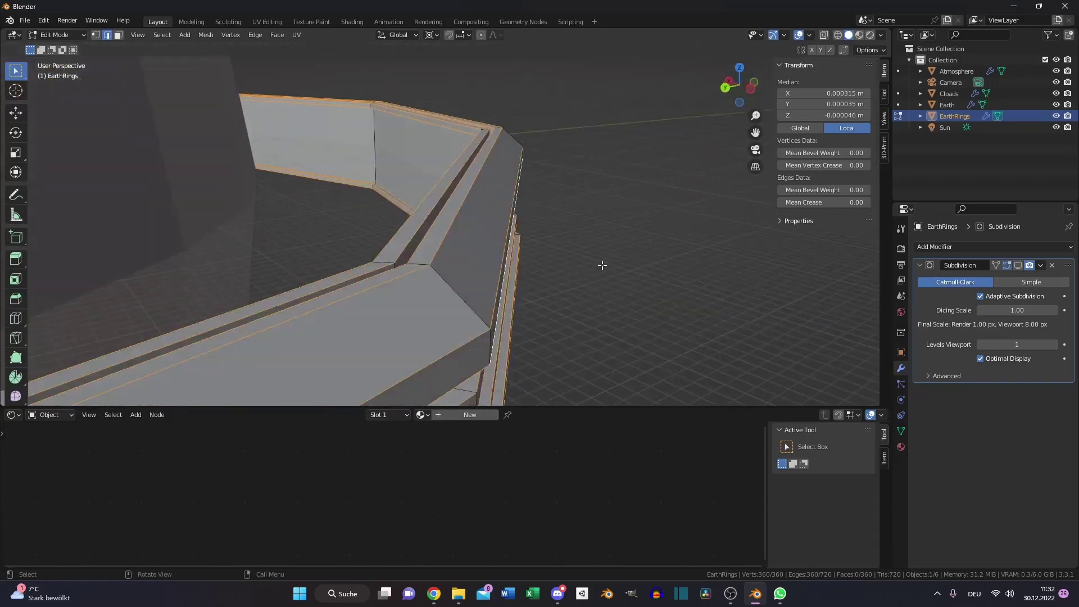
key("ctrl+b")
scroll(496, 189, "up", 1)
left_click(496, 189)
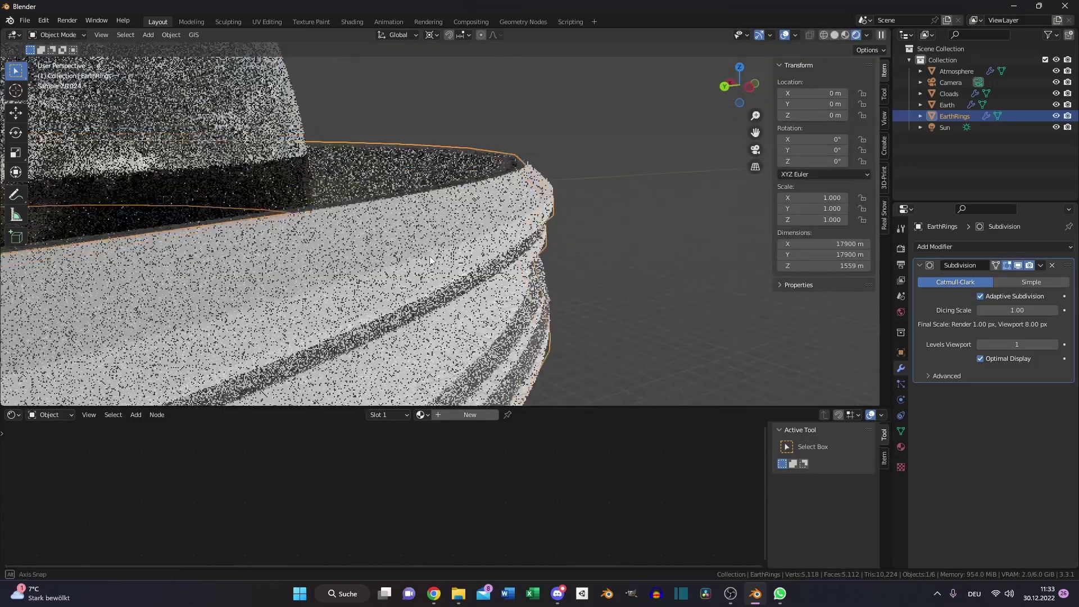
middle_click_drag(425, 237, 472, 264)
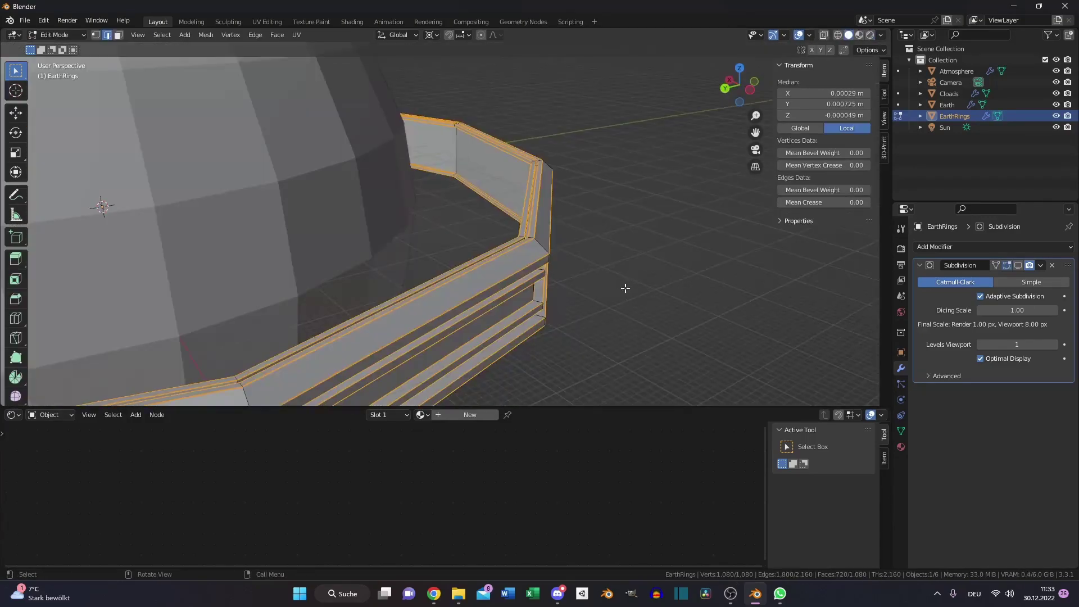
- Select the entire EarthRings mesh and unwrap it with Smart UV Project
key("a")
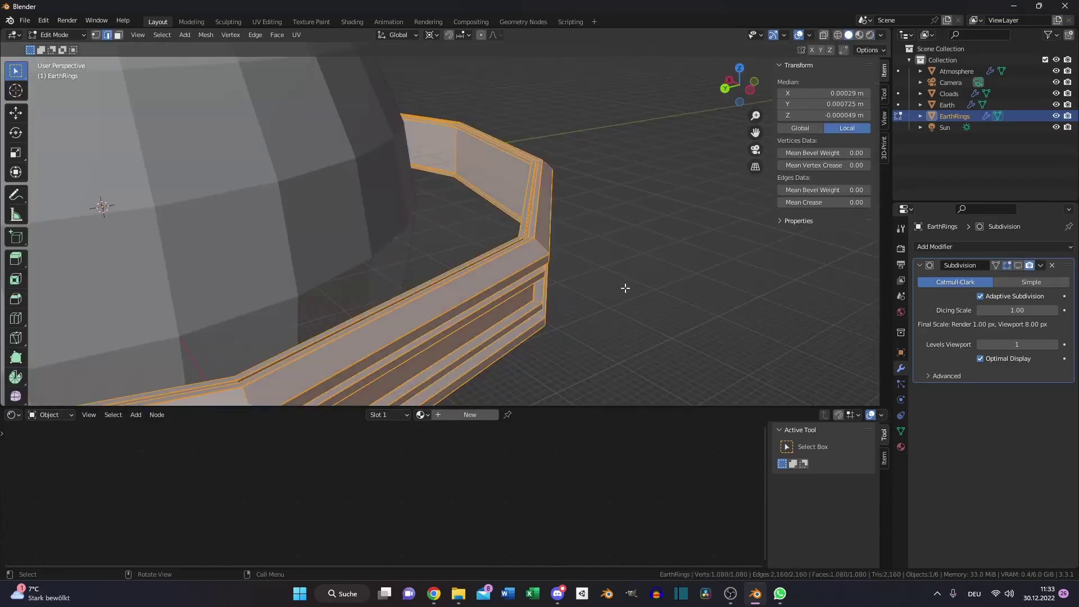
key("1")
left_click(296, 34)
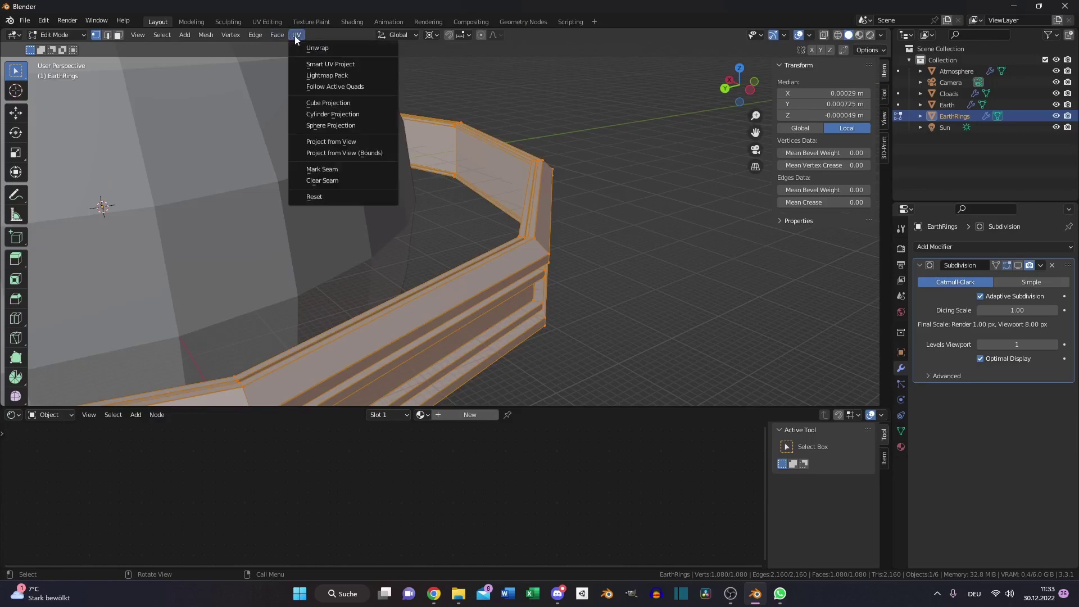
left_click(356, 65)
left_click_drag(401, 85, 278, 97)
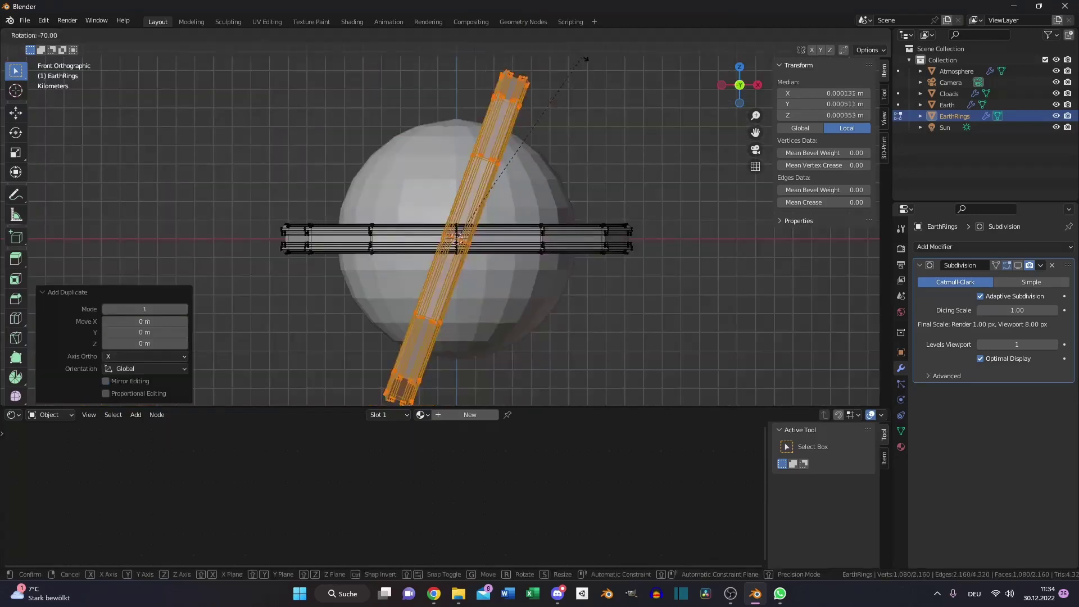
- Rotate the duplicated ring 90° in the front view to form a vertical second ring, and finish editing the mesh
left_click(513, 47, "ctrl")
key("Tab")
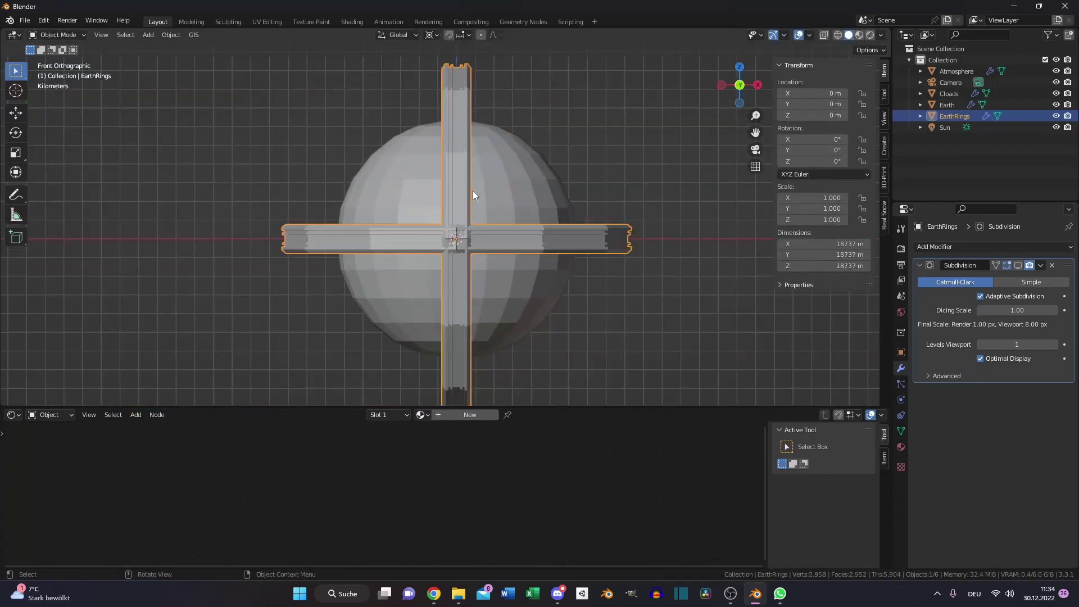
left_click(582, 284)
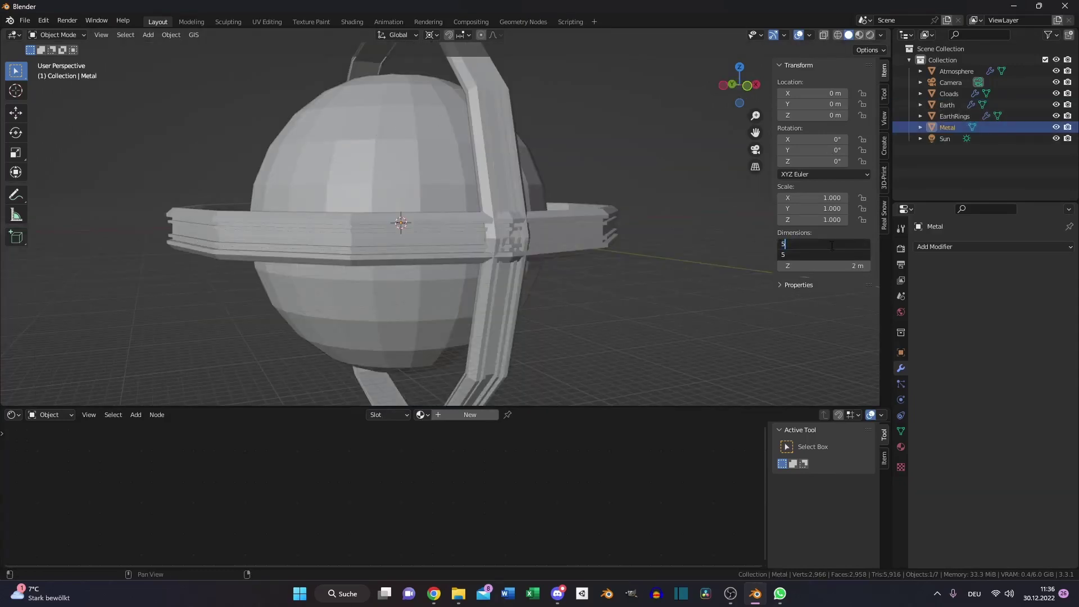
- Set the Metal cube's dimensions to 5 m in X, 5 m in Y and 1000 m in Z
key("Tab")
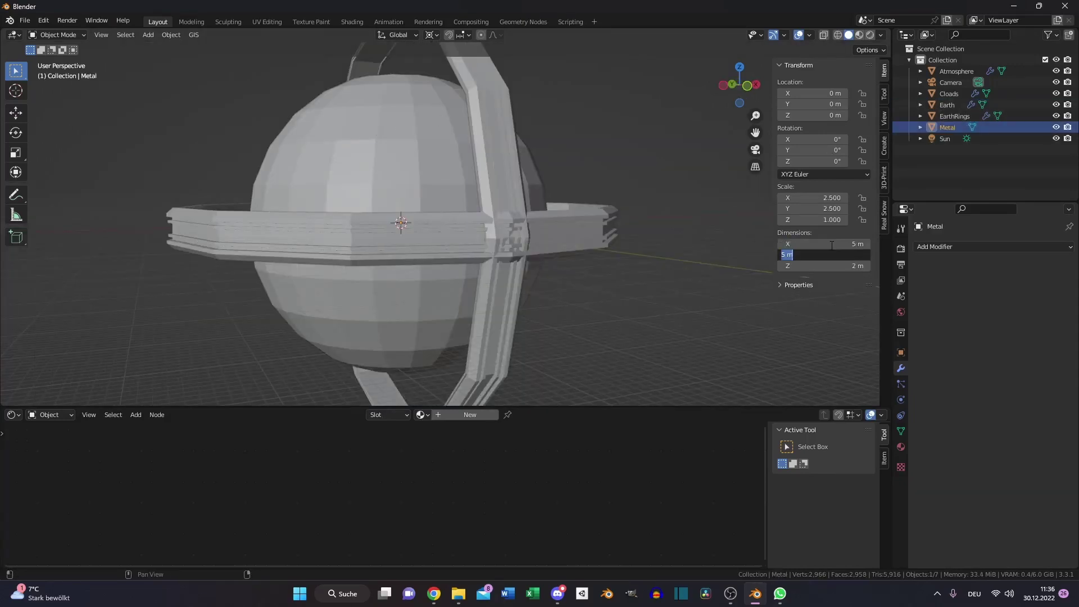
key("Tab")
type("100")
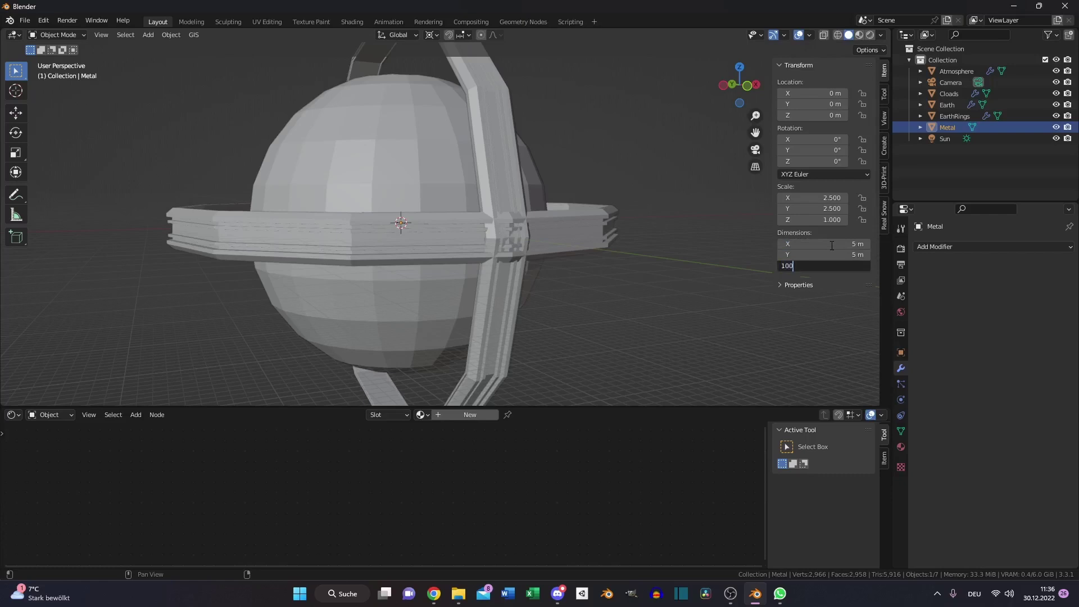
type("0")
key("Return")
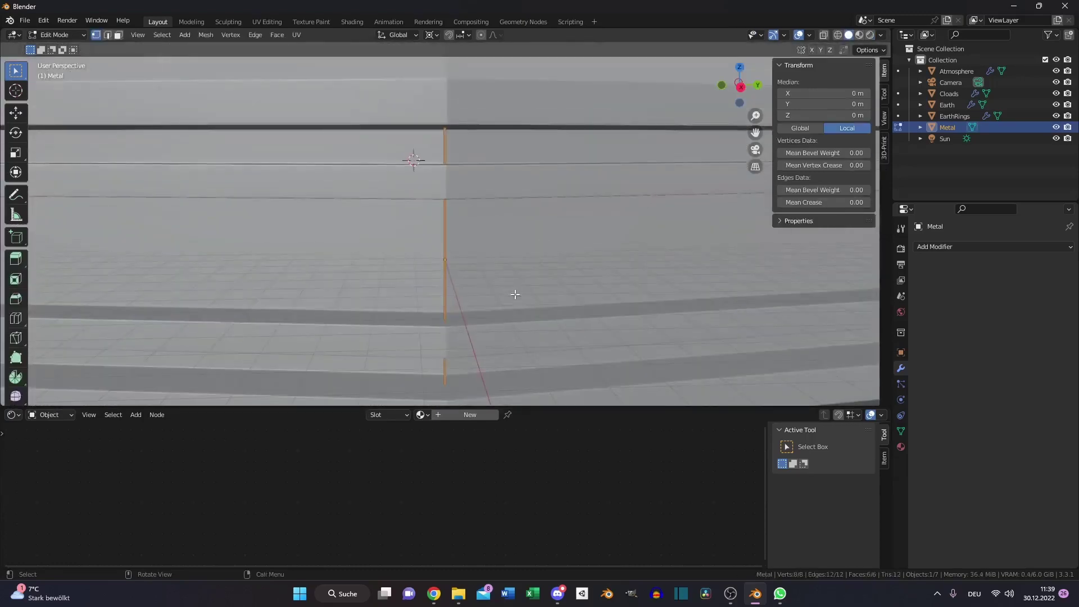
- Duplicate the vertical Metal bar in place, lengthen the copy along Z and rotate it into a 45° diagonal
key("KP_3")
key("shift+d")
key("Escape")
key("s")
key("z")
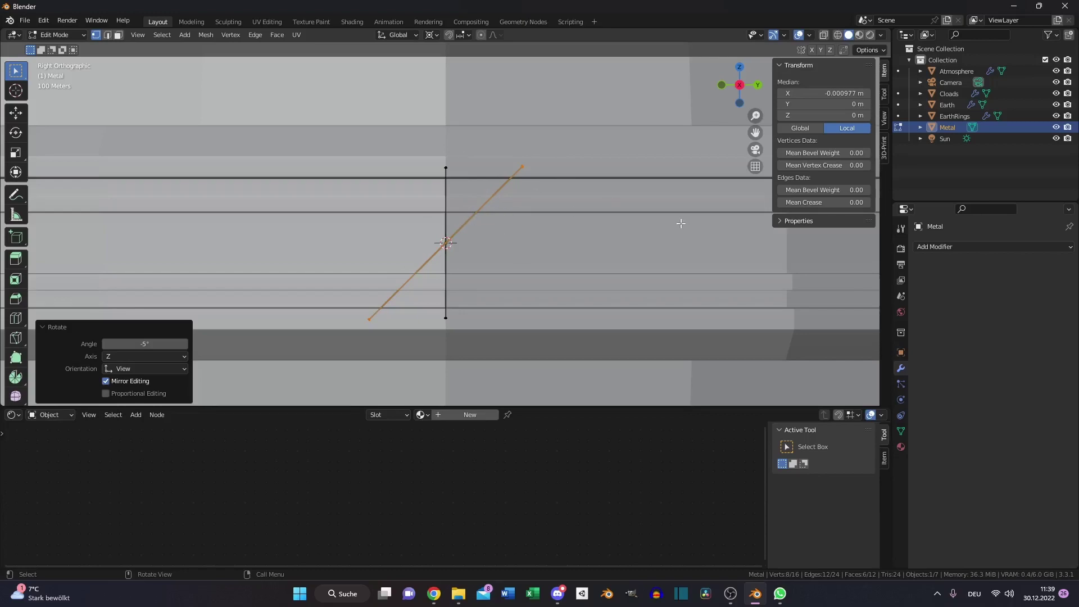
- Duplicate the diagonal bar in place and rotate the copy -90° to form an X-shaped brace
key("shift+d")
key("Escape")
key("r")
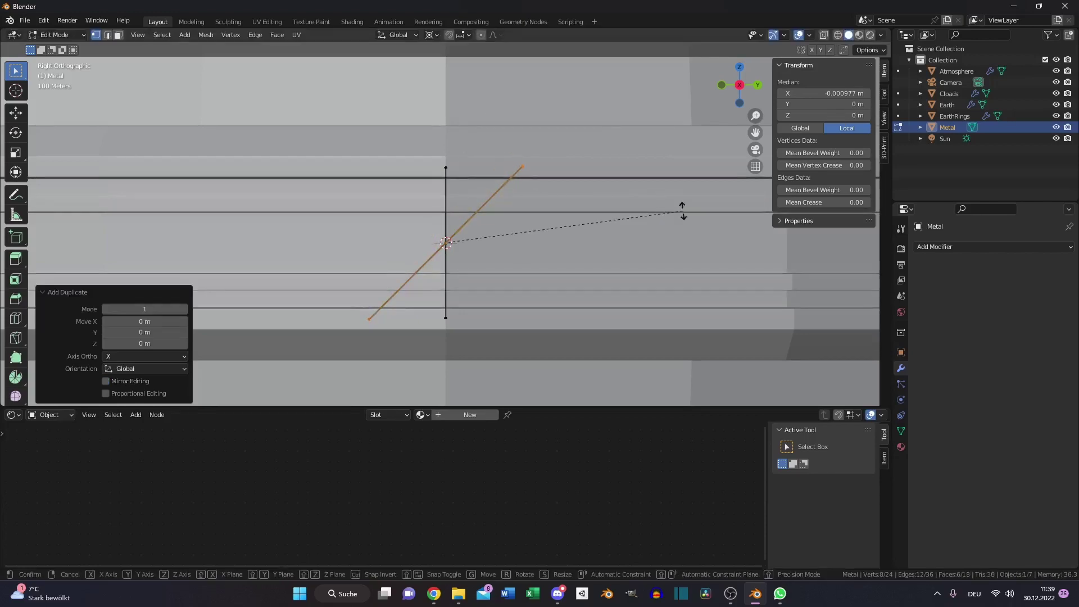
left_click(435, 125)
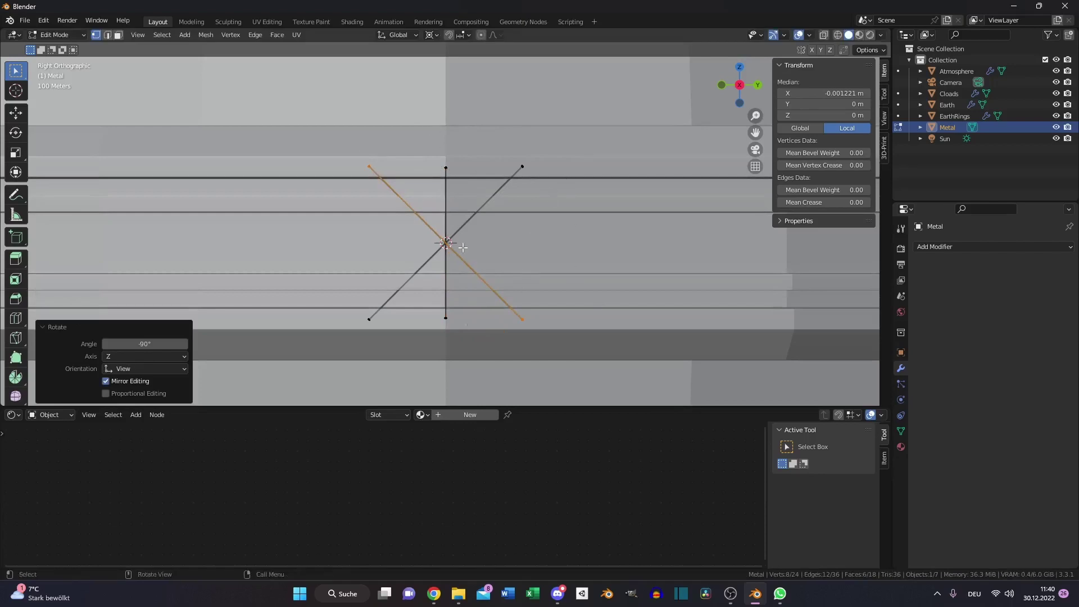
- Spin both diagonal bars around the global Z axis with 359 steps over 359° to form a crosshatch lattice
key("l")
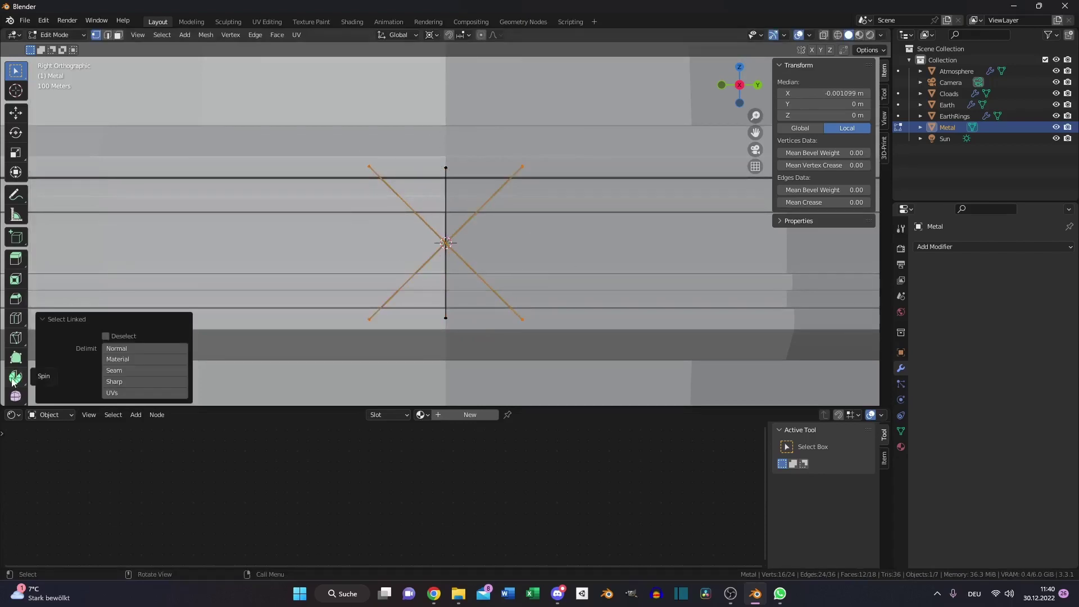
left_click(15, 378)
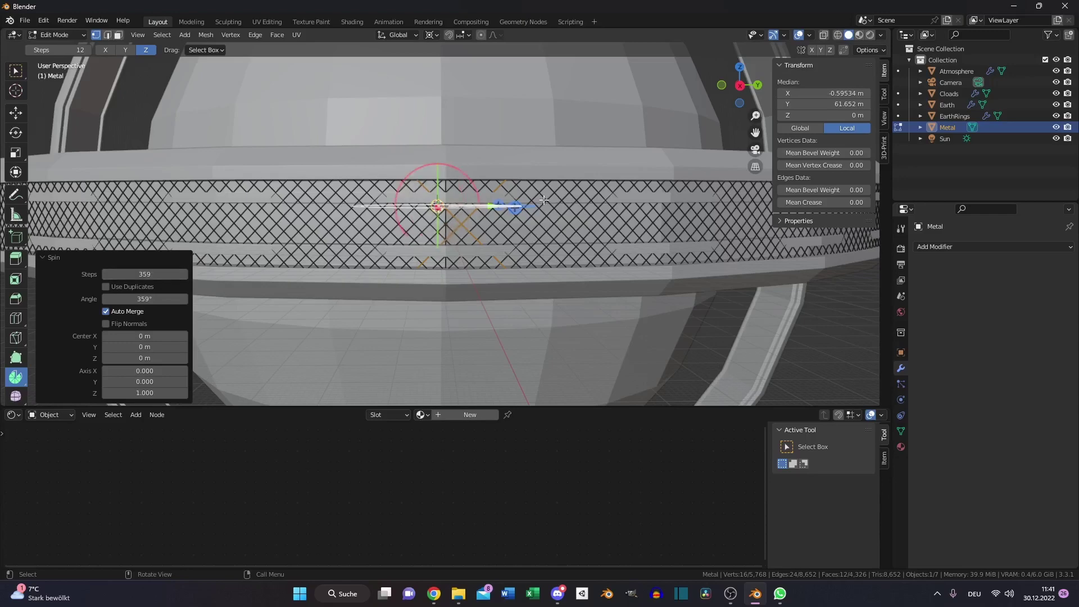
scroll(250, 239, "down", 3)
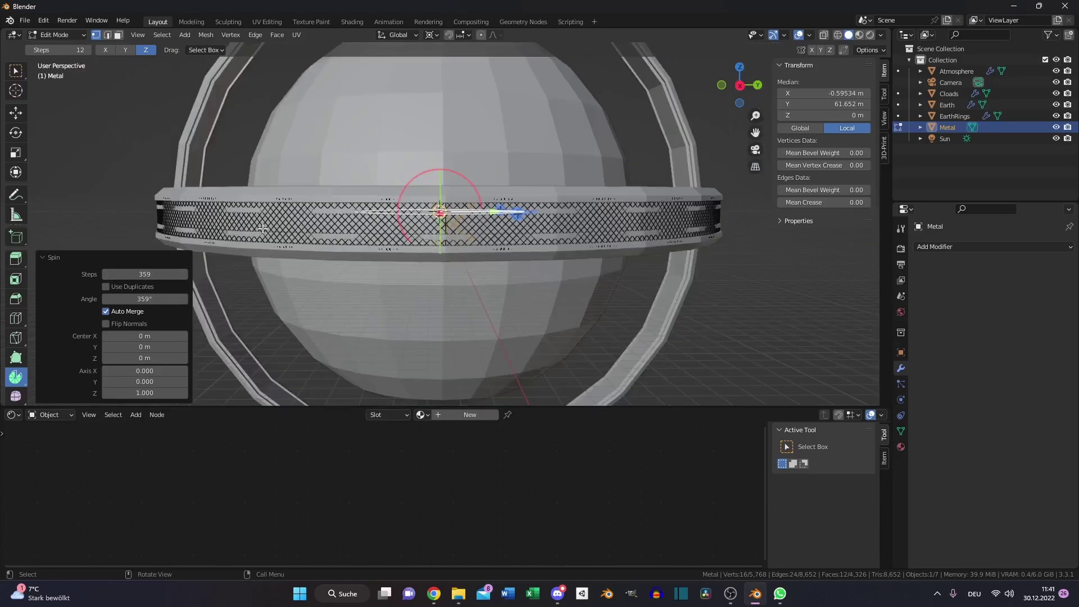
middle_click_drag(264, 229, 365, 241)
scroll(337, 230, "down", 3)
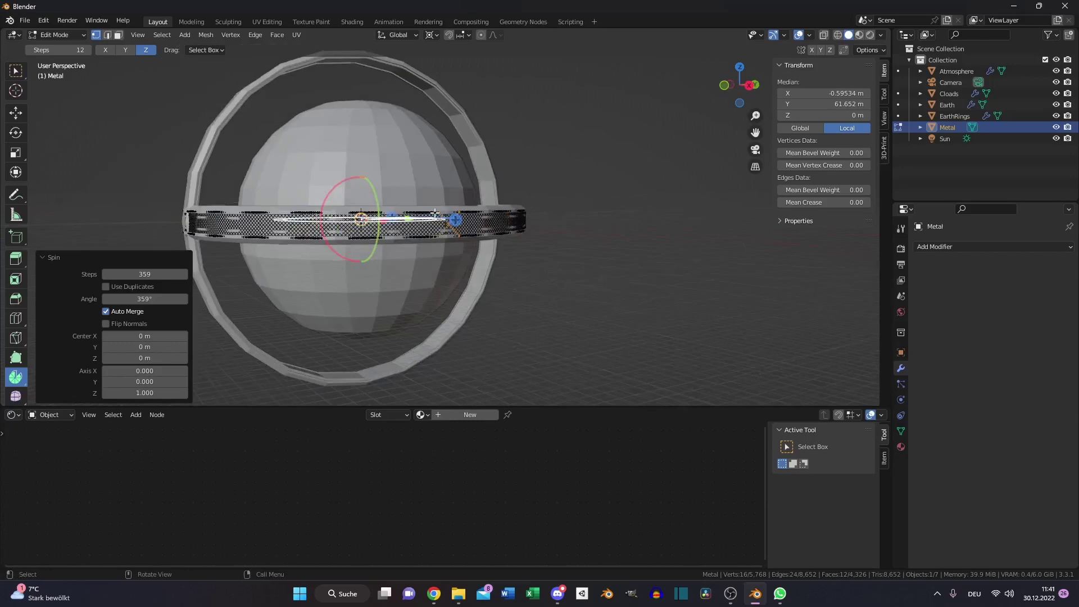
scroll(435, 213, "up", 6)
- Select the linked vertical bar and spin it around the Z axis to add uprights along the whole lattice
key("ctrl+l")
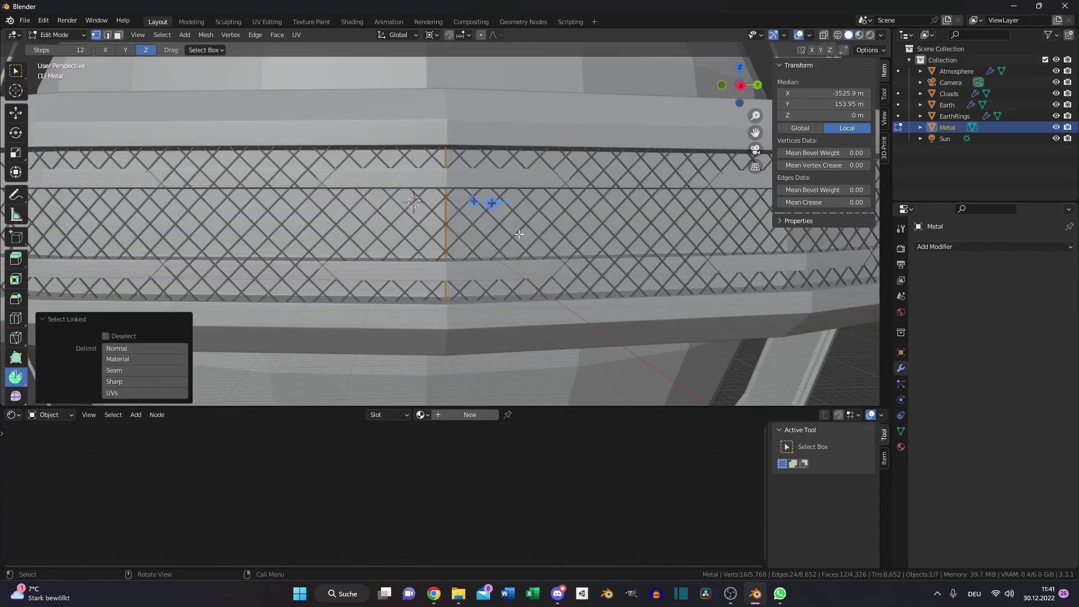
middle_click_drag(506, 211, 583, 285)
scroll(481, 196, "down", 9)
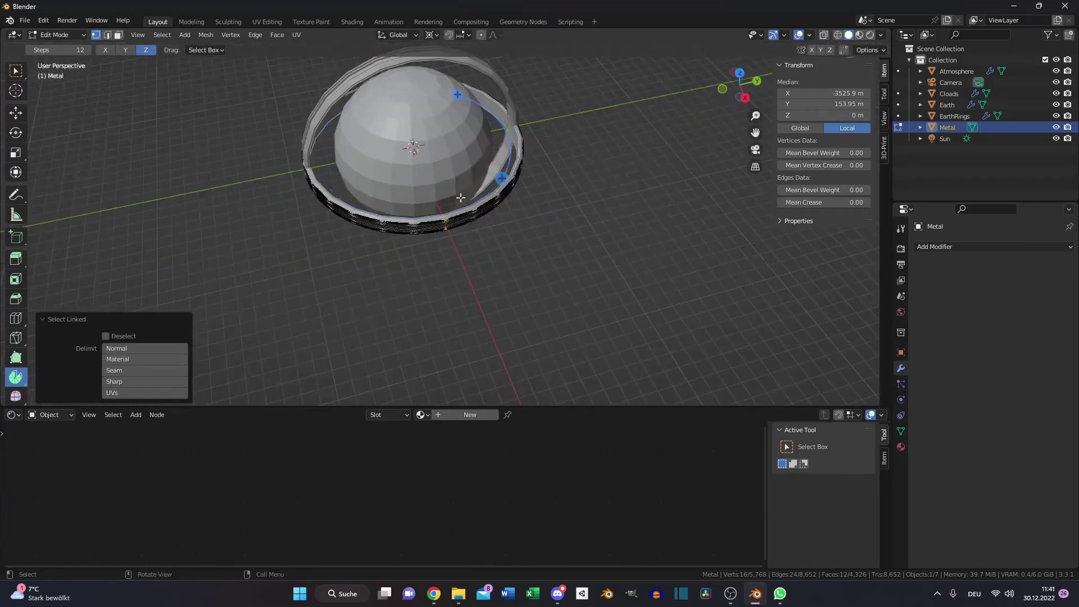
left_click(502, 179)
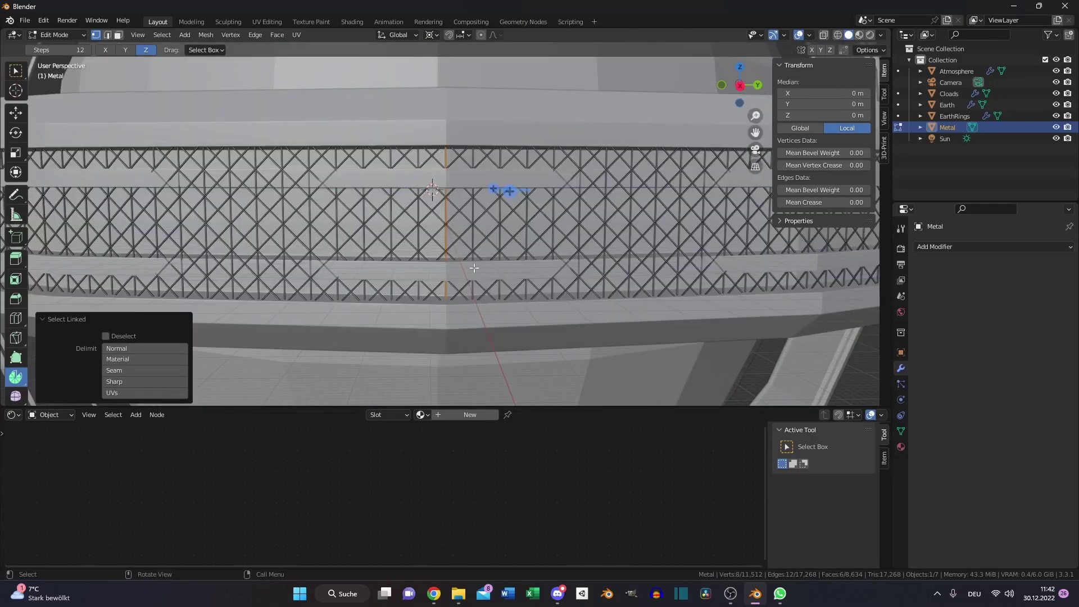
- Duplicate the vertical bar in place and rotate the copy -90° in the right view to make it horizontal
key("shift+d")
right_click(573, 177)
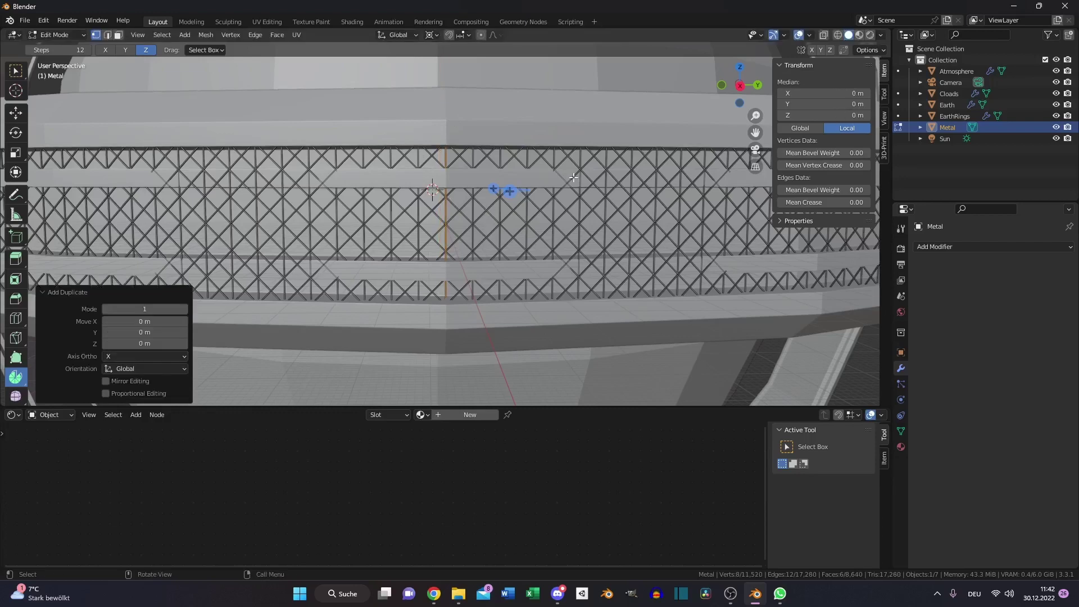
key("KP_3")
key("r")
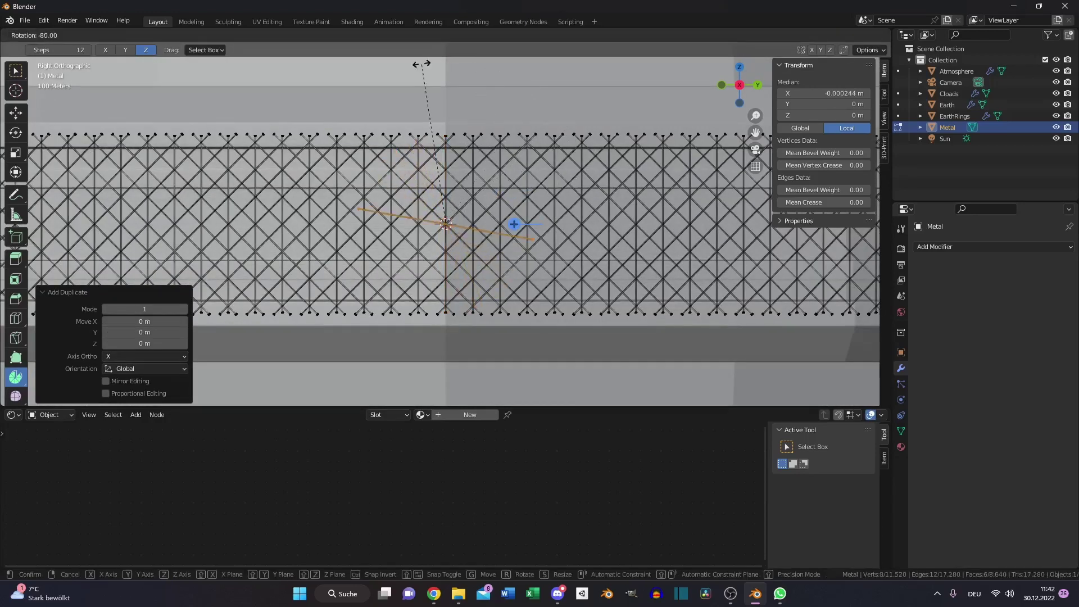
left_click(392, 72, "ctrl")
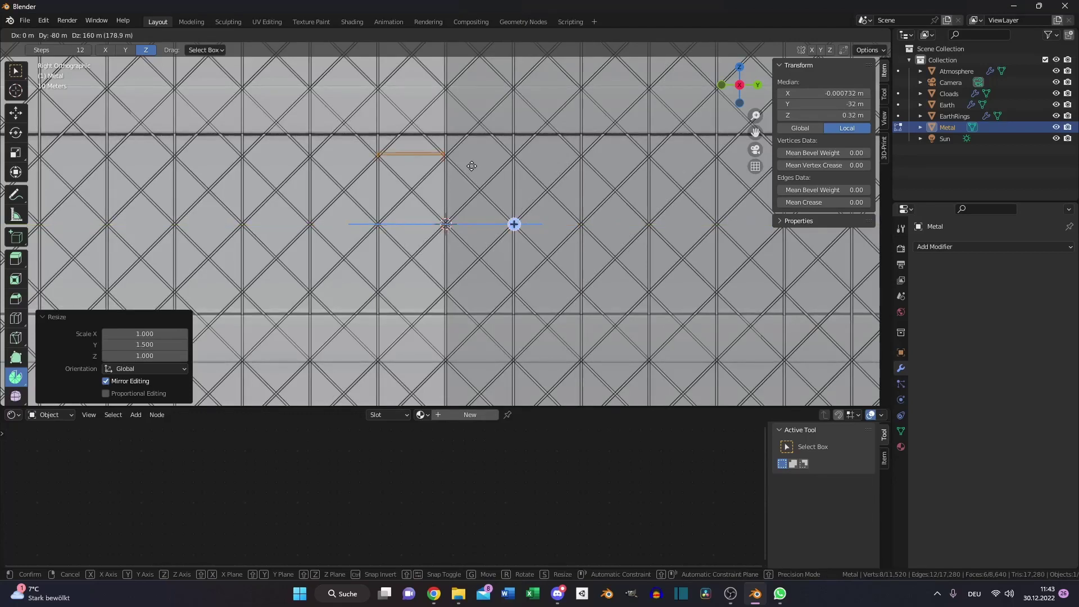
- Select one end of the short horizontal bar and spin it around the Z axis into a continuous hoop
right_click(472, 166)
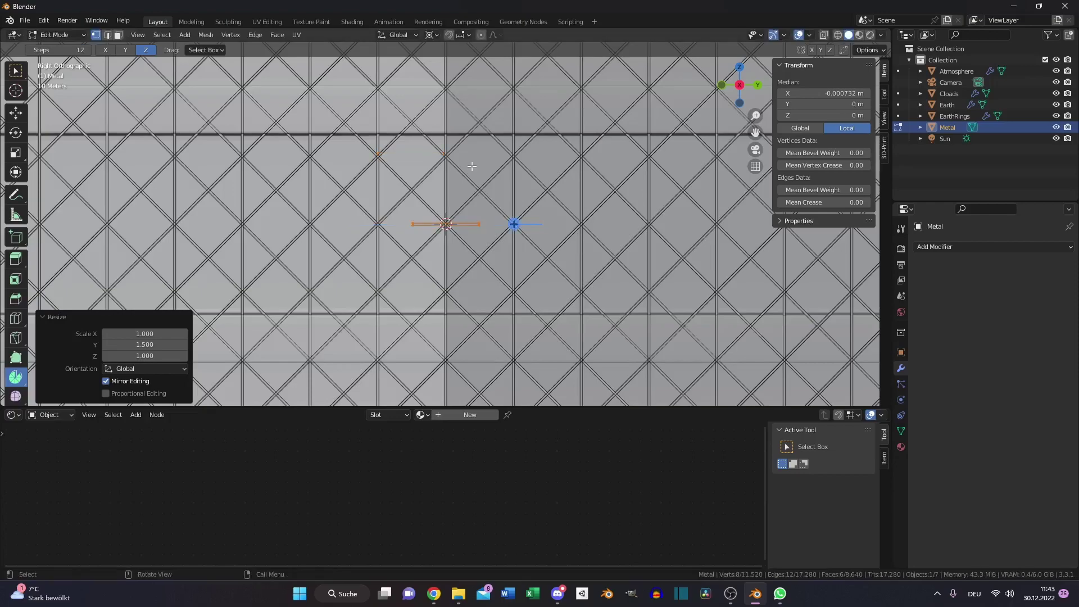
left_click(407, 223, "alt")
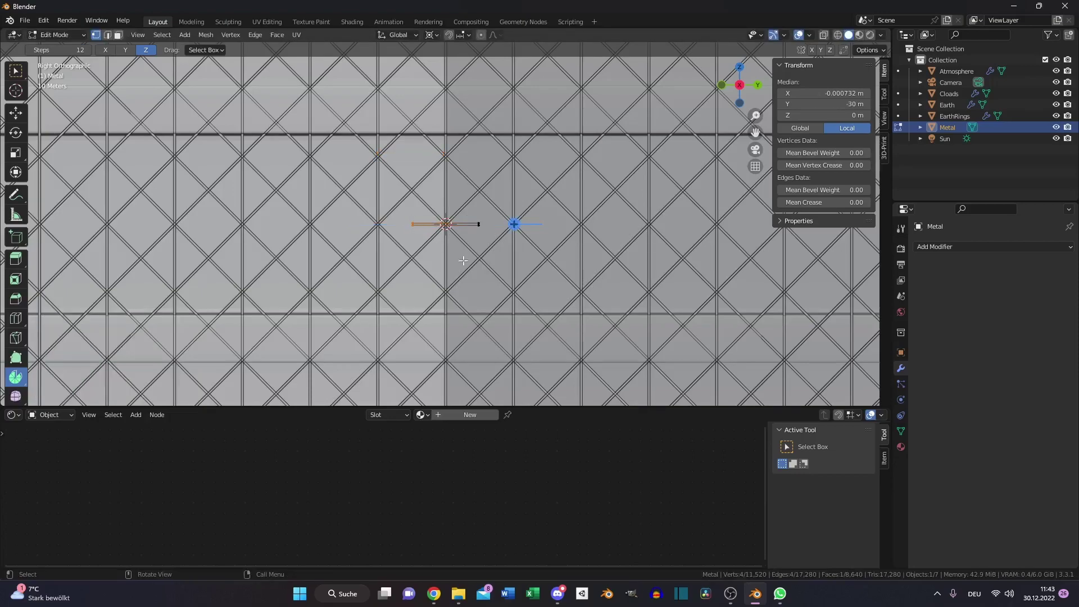
scroll(489, 263, "down", 5)
middle_click_drag(489, 263, 548, 263)
scroll(548, 263, "down", 6)
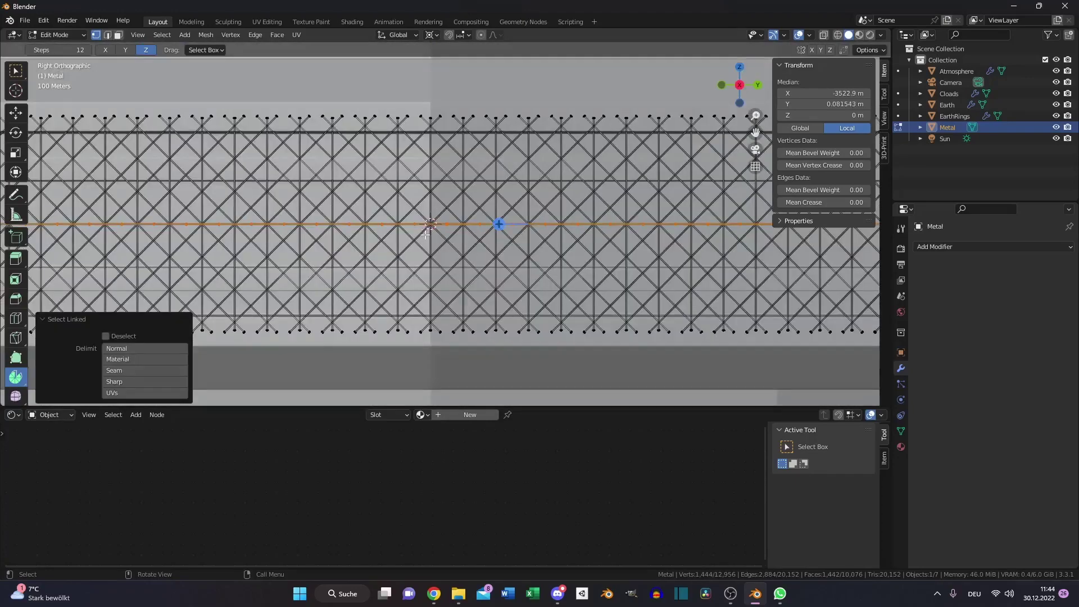
- Duplicate the horizontal hoop and move the copy about 140 m up along Z
key("shift+d")
key("z")
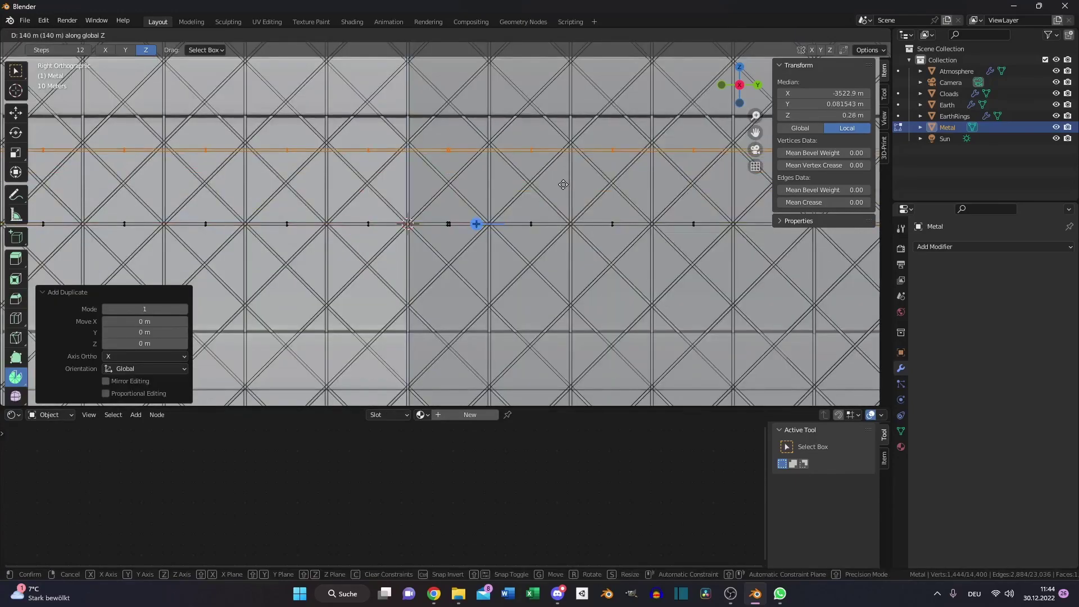
left_click(563, 185)
scroll(562, 208, "down", 4)
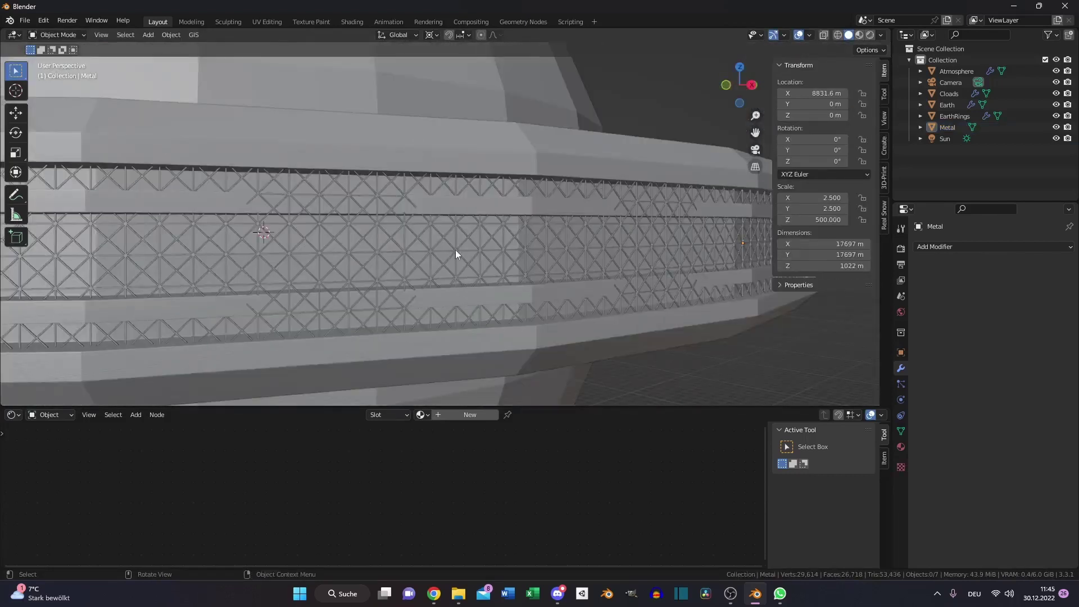
- Give the Metal lattice a new material, set its Roughness to 0.01 and raise its Metallic value
left_click(455, 254)
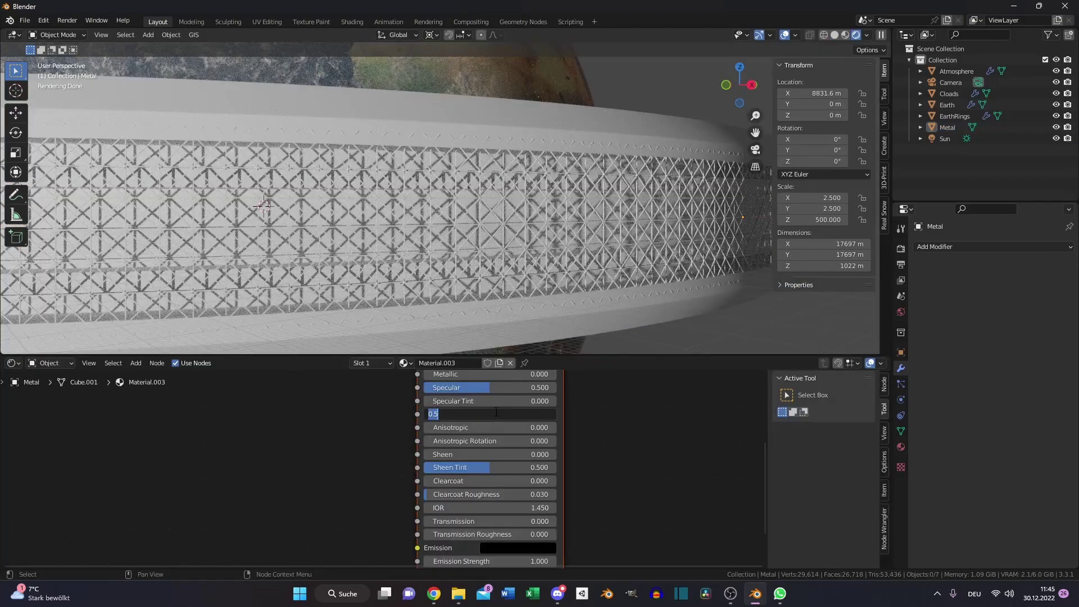
type(".01")
key("Return")
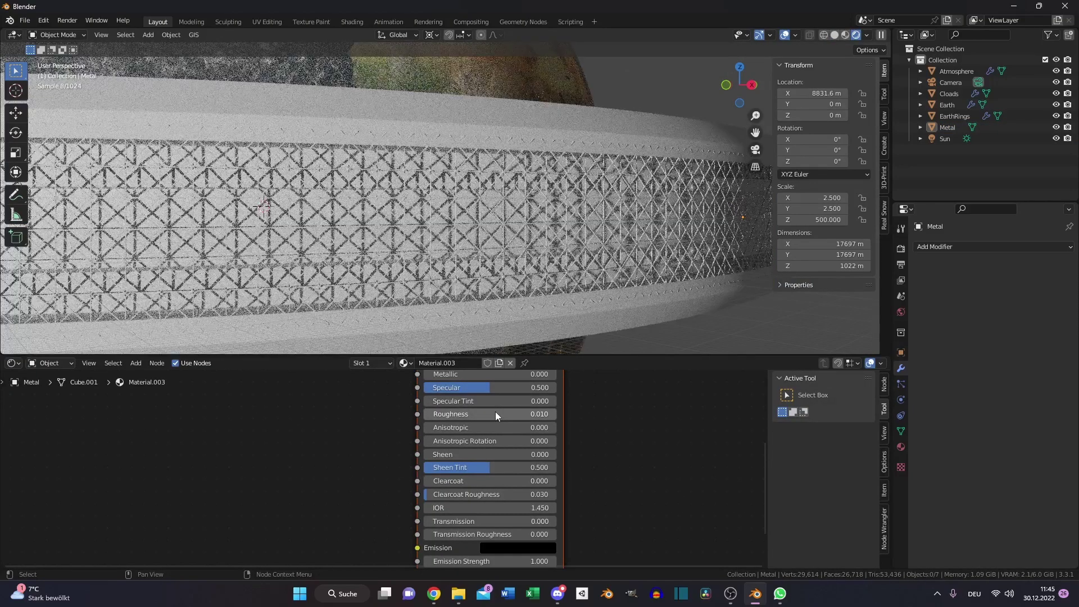
scroll(565, 483, "up", 3, "shift")
left_click_drag(473, 425, 558, 425)
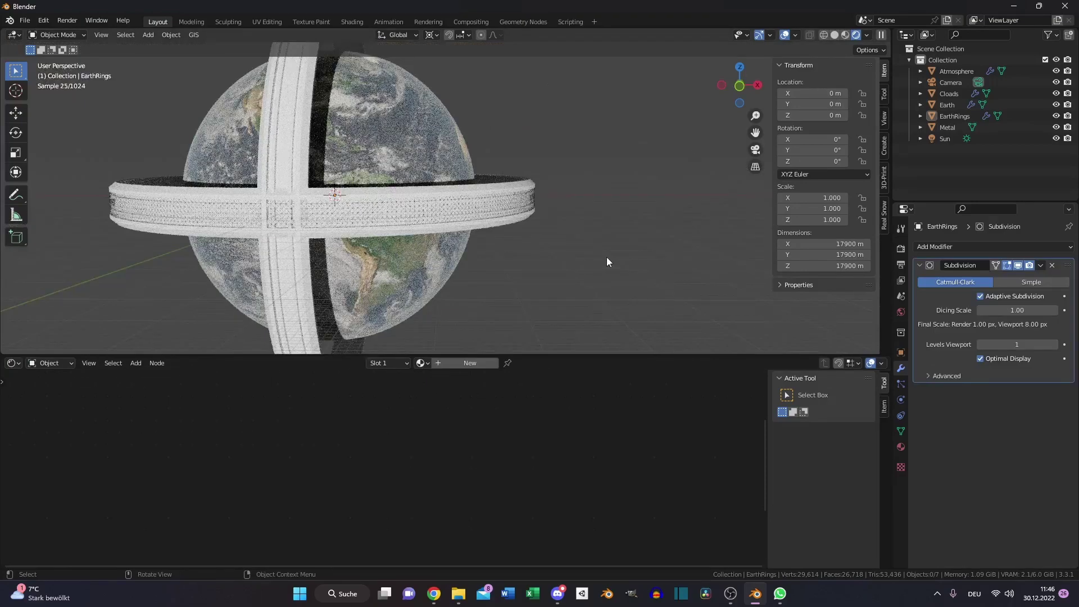
middle_click_drag(607, 262, 545, 247)
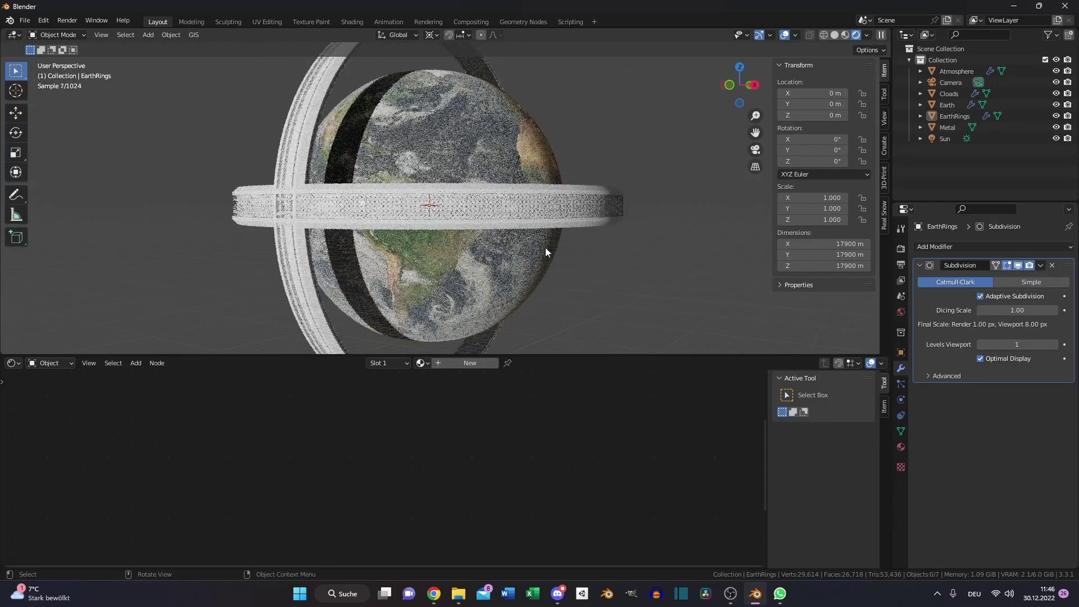
scroll(565, 244, "up", 2)
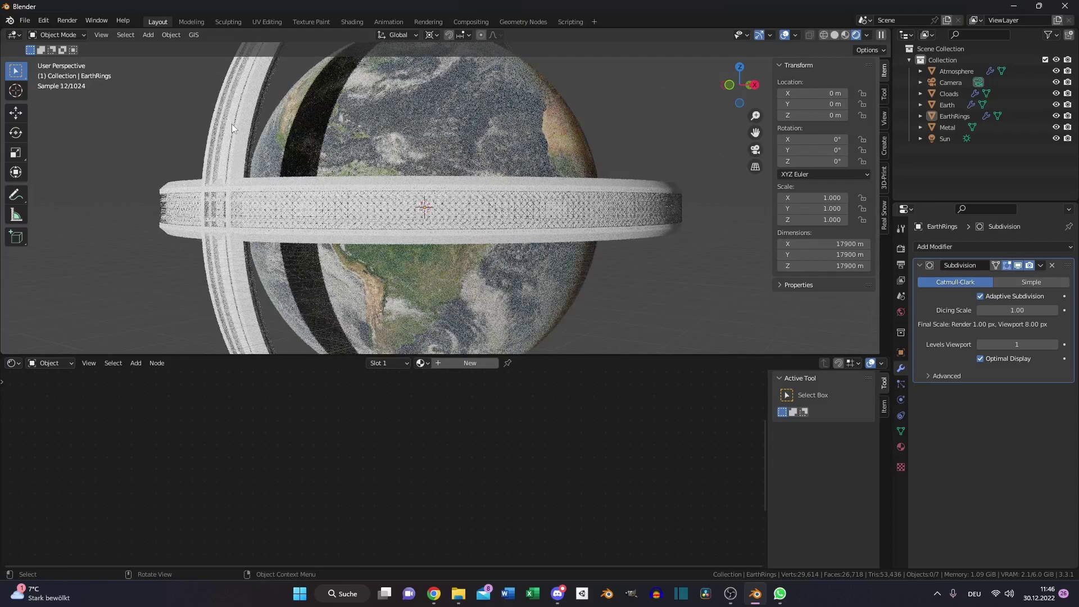
left_click(255, 185)
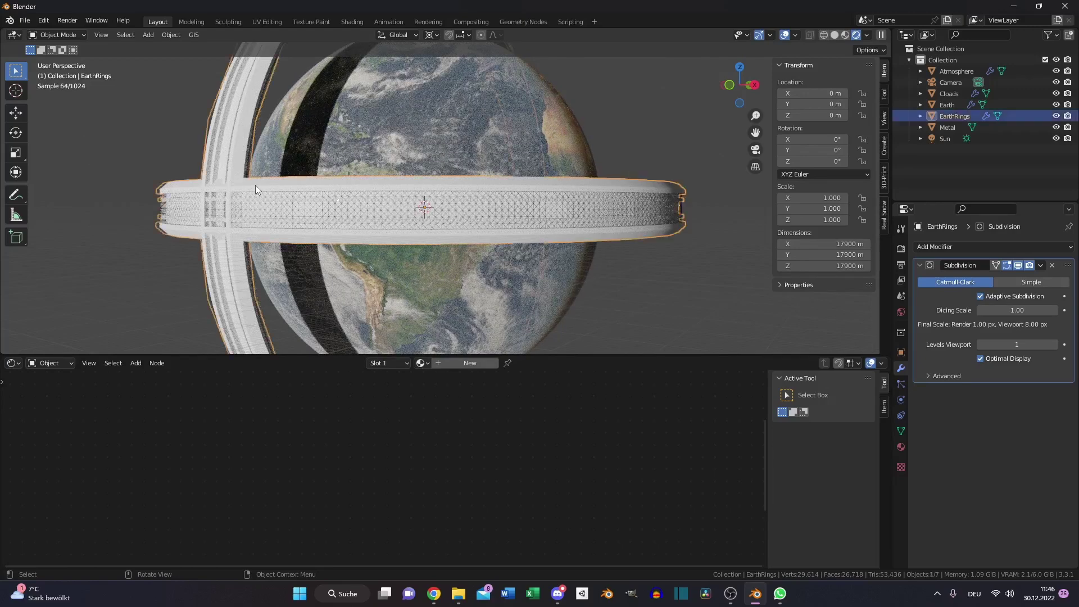
left_click(642, 136)
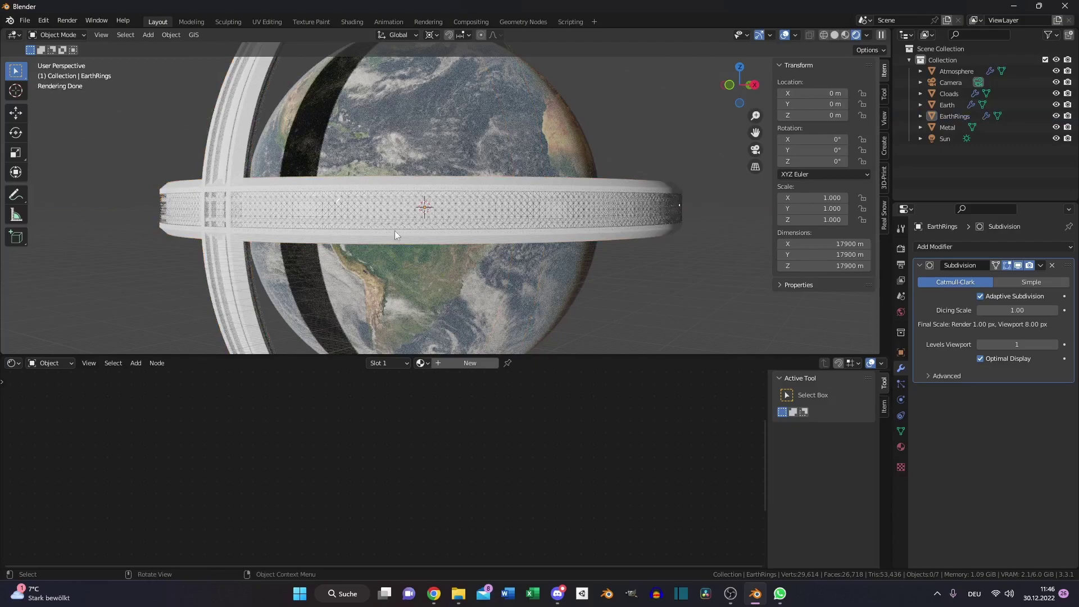
middle_click_drag(332, 131, 433, 136, "shift")
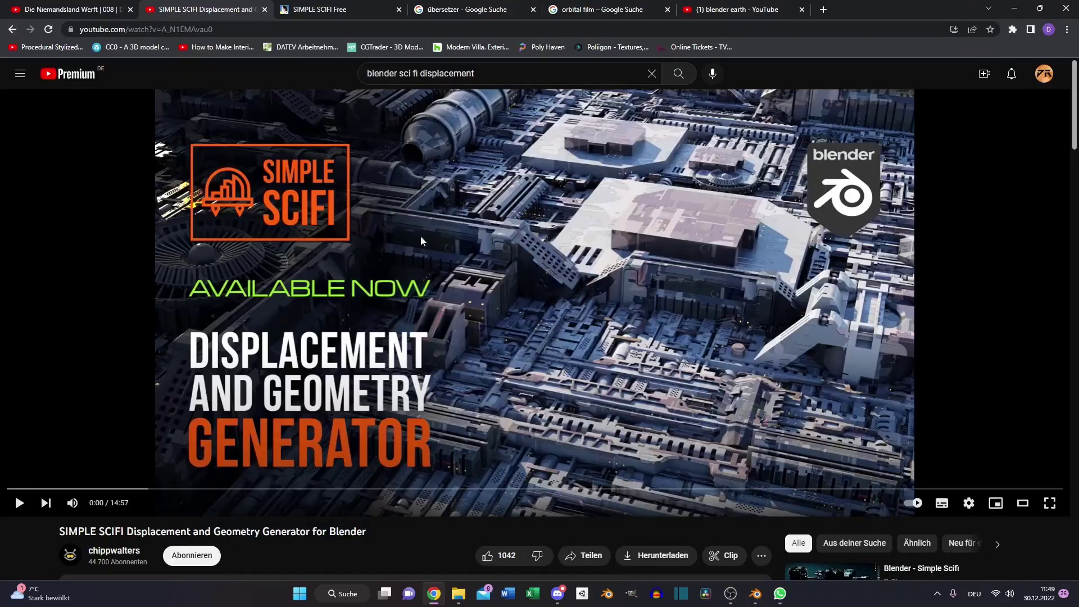
- Switch to the browser, look through the SIMPLE SCIFI video's description, and bring up the SIMPLE SCIFI Free product page on Gumroad
scroll(280, 307, "down", 3)
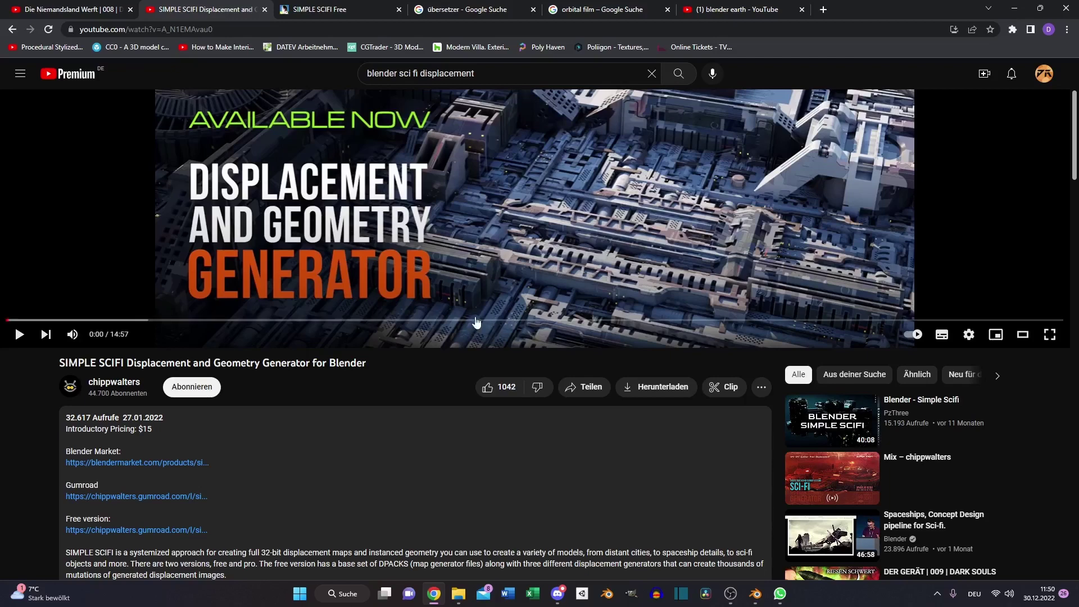
scroll(150, 369, "down", 3)
key("ctrl+Tab")
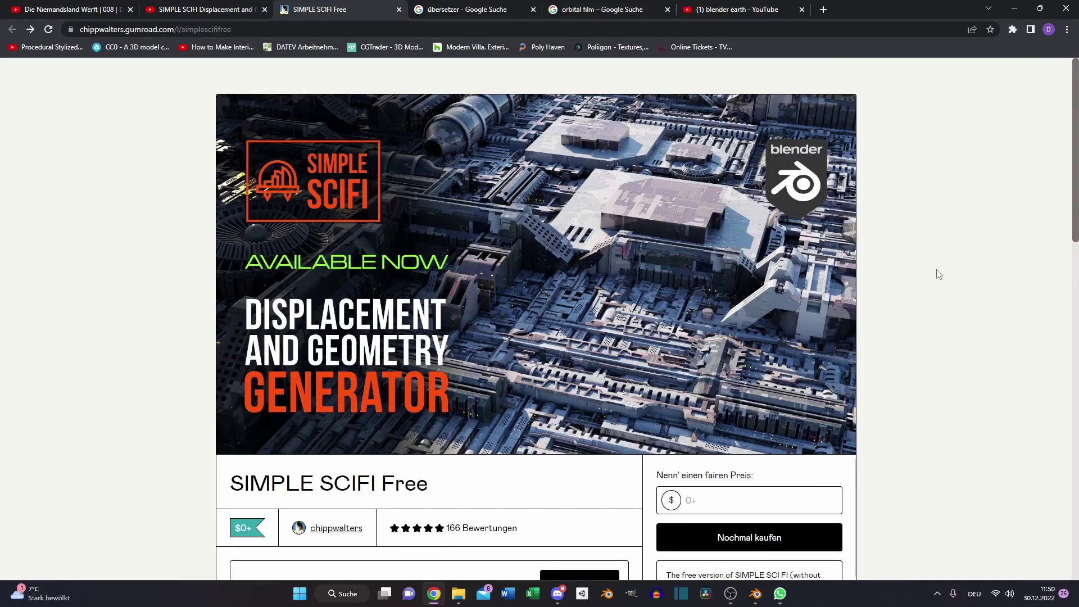
- Enter a price of 0 for SIMPLE SCIFI Free and proceed to the purchase checkout
scroll(937, 275, "down", 2)
left_click(763, 384)
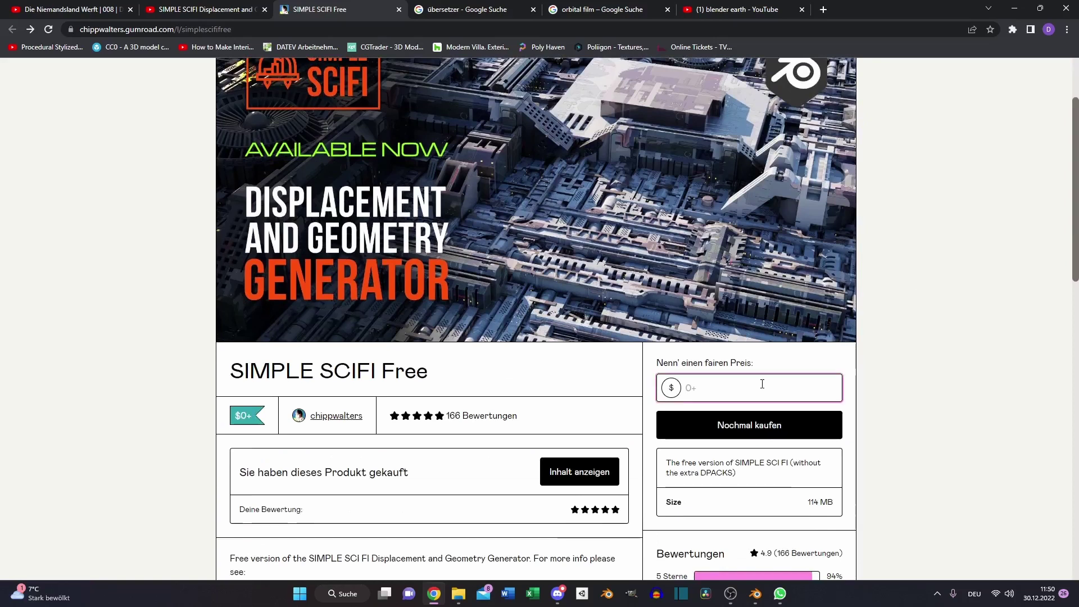
type("0")
left_click(953, 368)
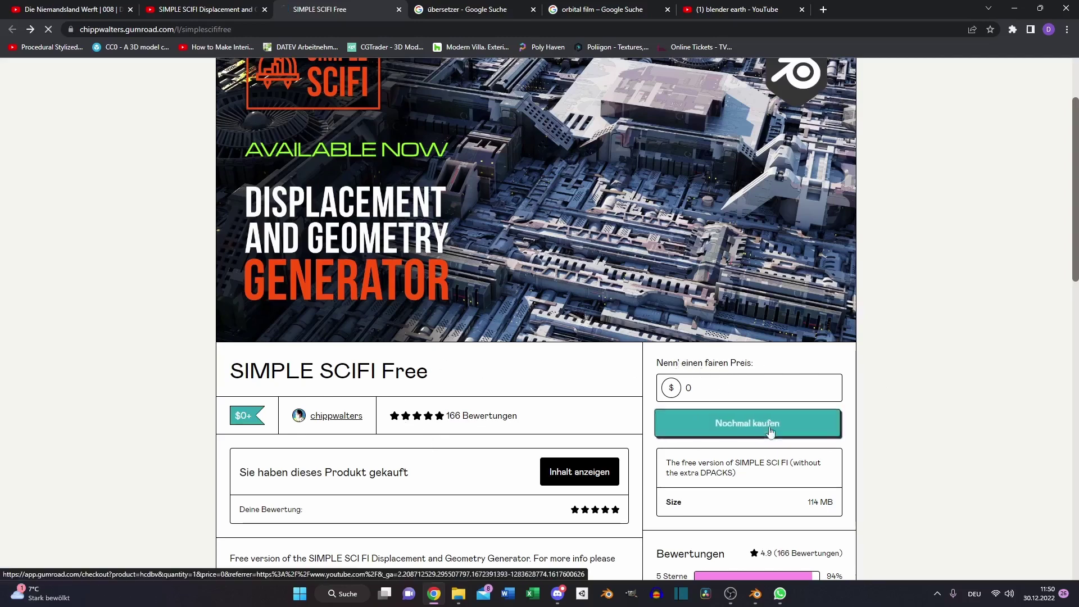
left_click(742, 425)
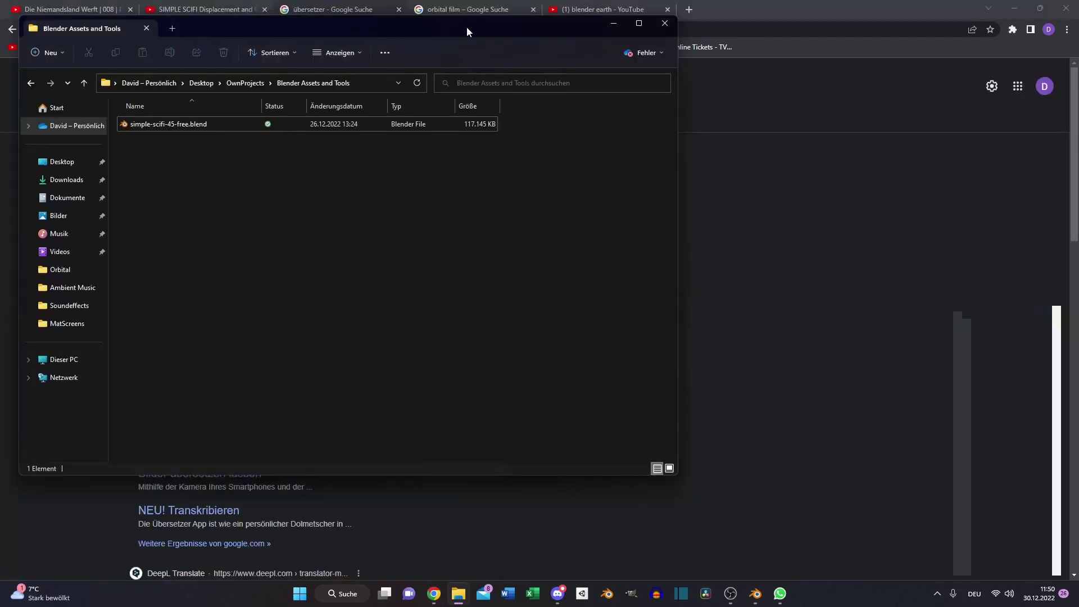
- Open simple-scifi-45-free.blend from the Blender Assets and Tools folder in Blender
left_click_drag(467, 26, 513, 36)
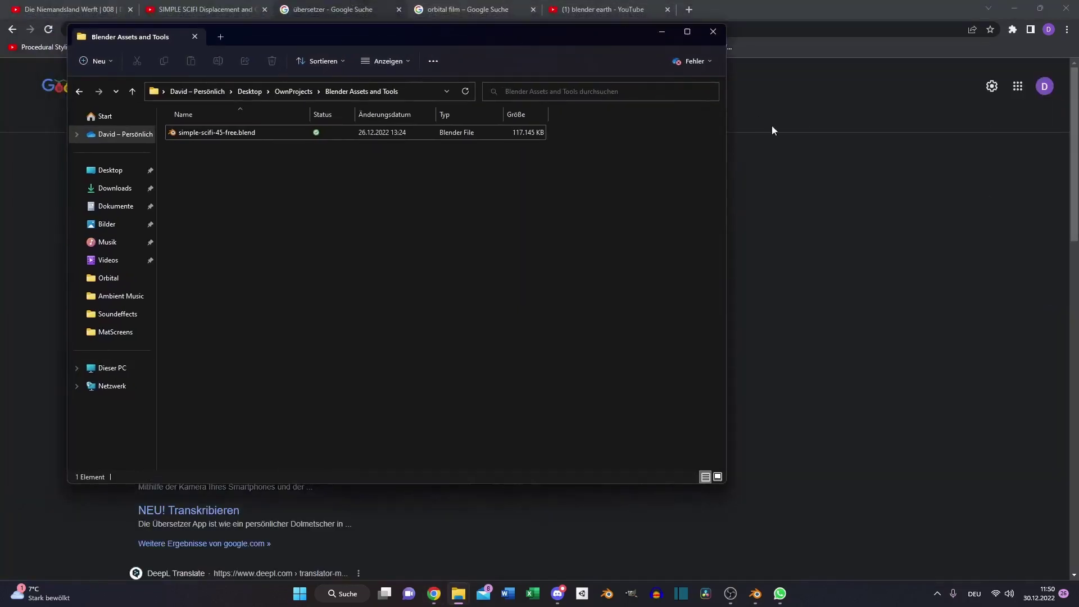
left_click(229, 137)
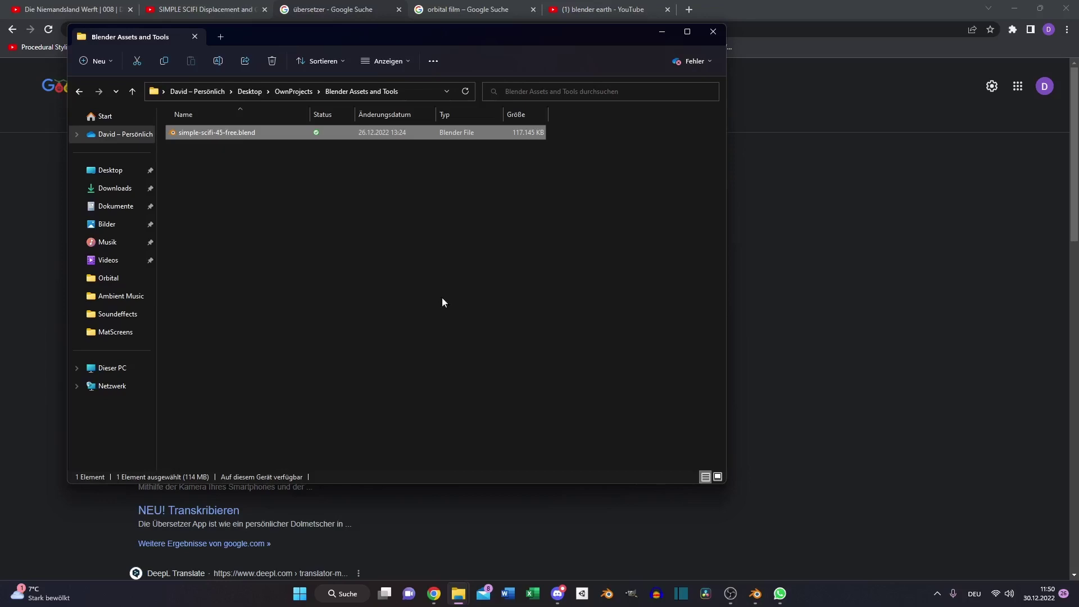
key("Return")
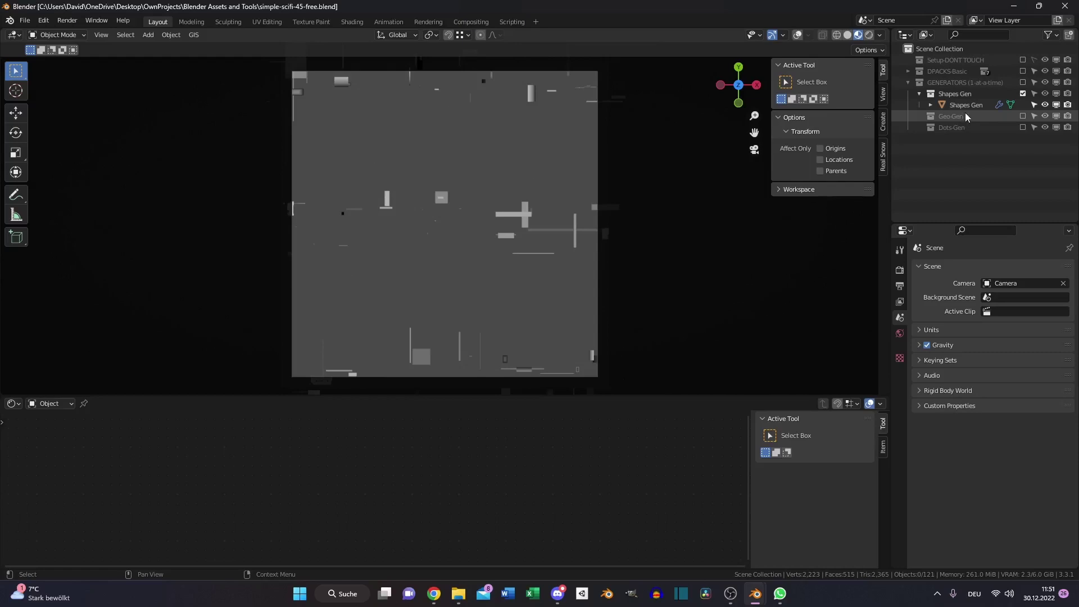
- Set the Shapes Gen modifier to Seed 35, NP Density 0.230, P Density 0.390 and Rows 6
left_click(966, 96)
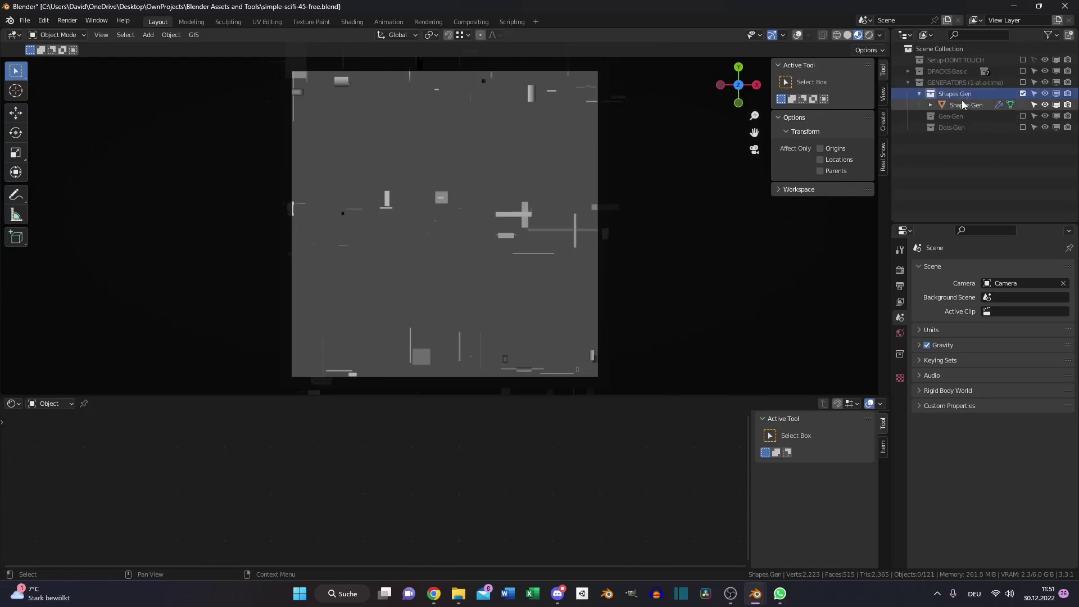
left_click(968, 105)
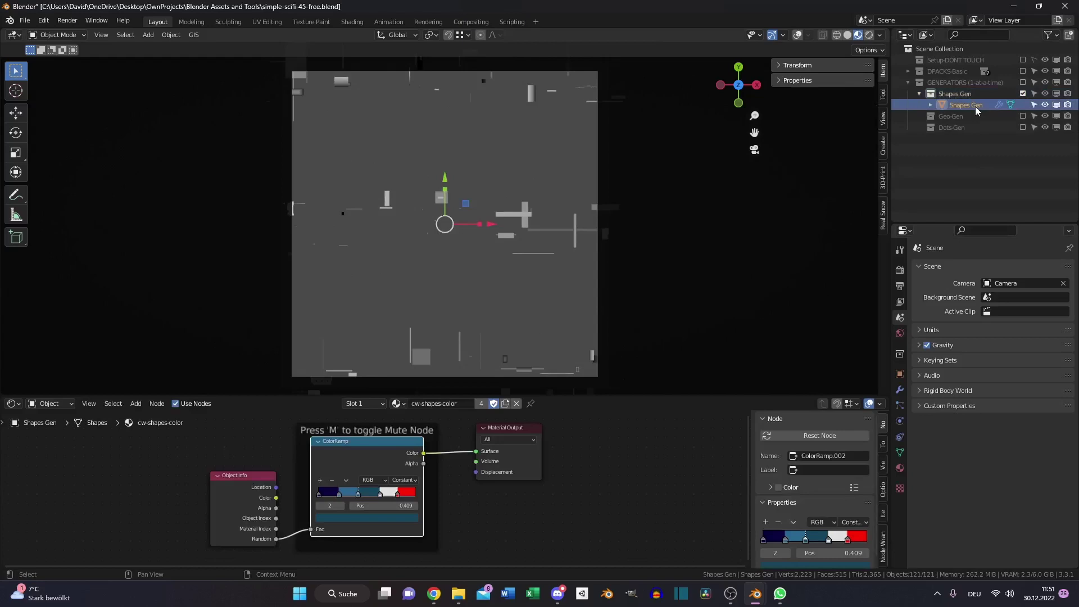
left_click(900, 391)
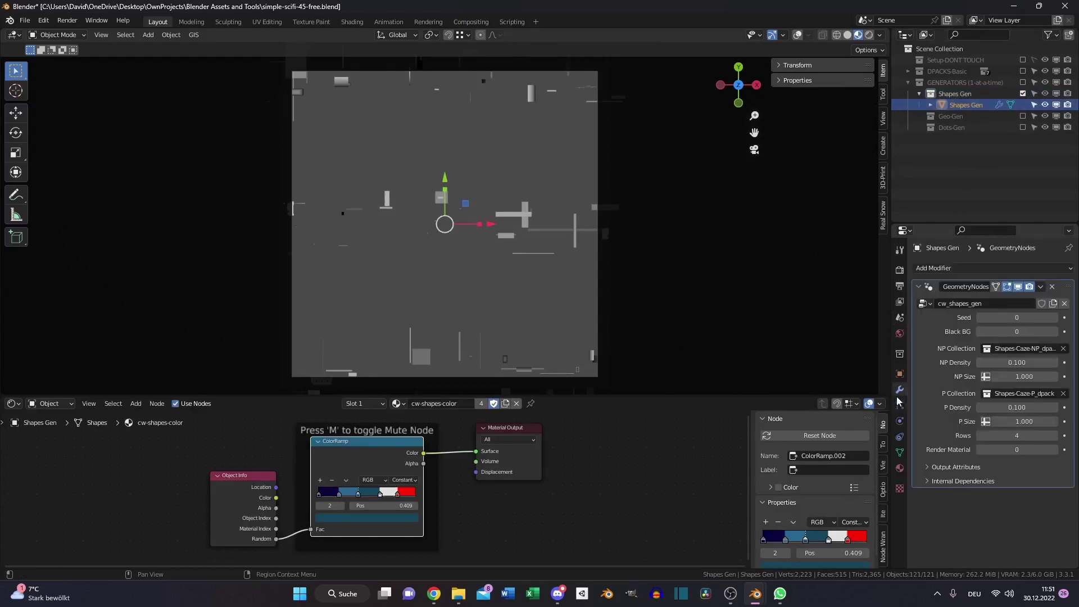
left_click_drag(1019, 317, 1063, 318)
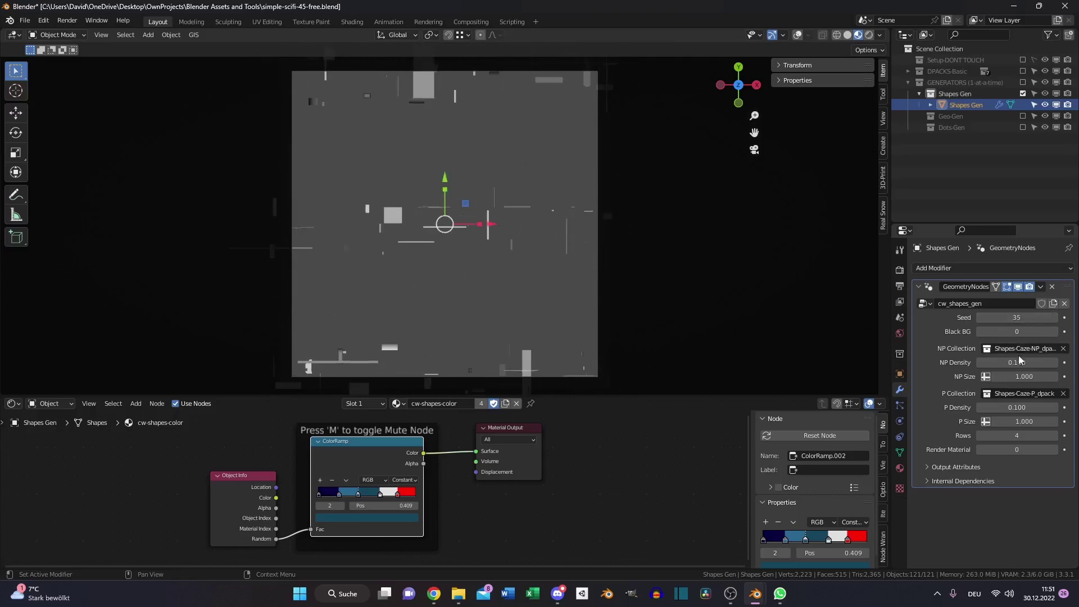
left_click_drag(1020, 360, 1039, 360)
left_click_drag(1021, 408, 1034, 436)
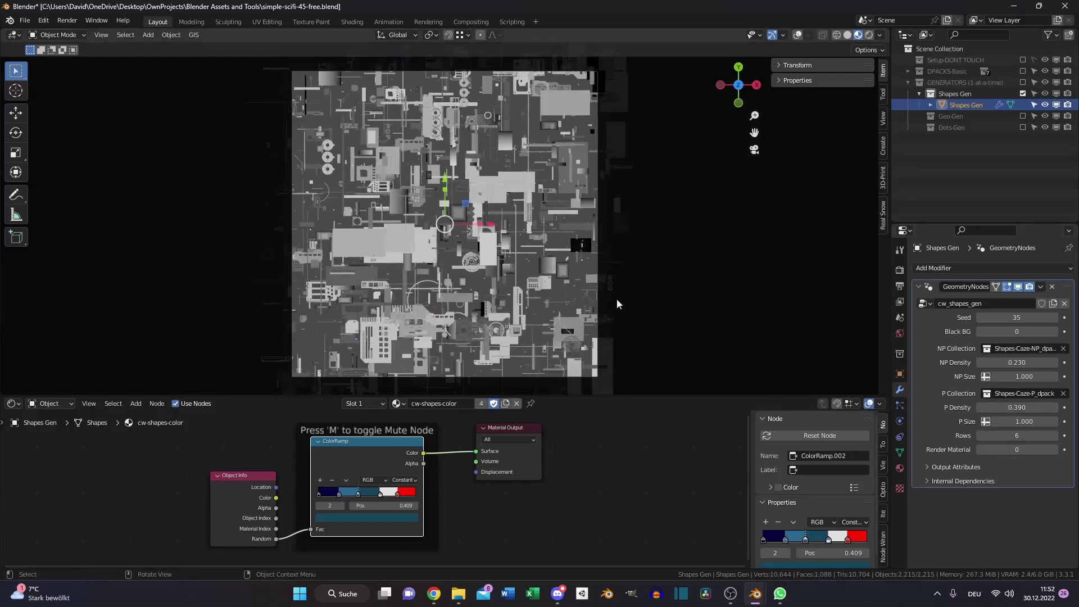
- Set Shapes Gen's Render Material to 1, NP Density to 1.310, NP Size to 0.450, P Density to 1.300 and P Size to 0.370
left_click(1056, 450)
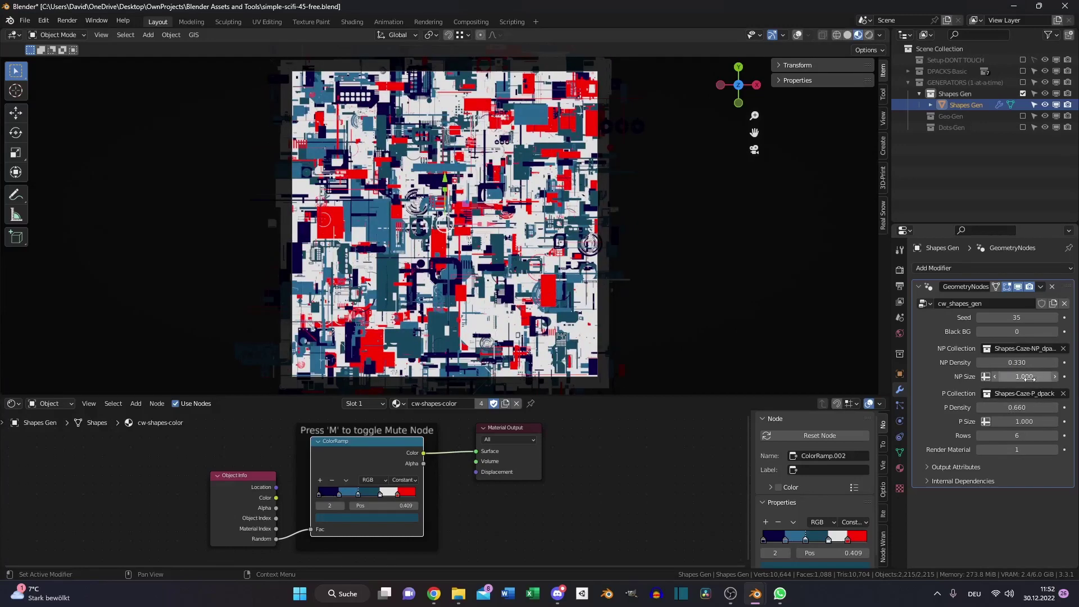
left_click_drag(1029, 379, 1021, 379)
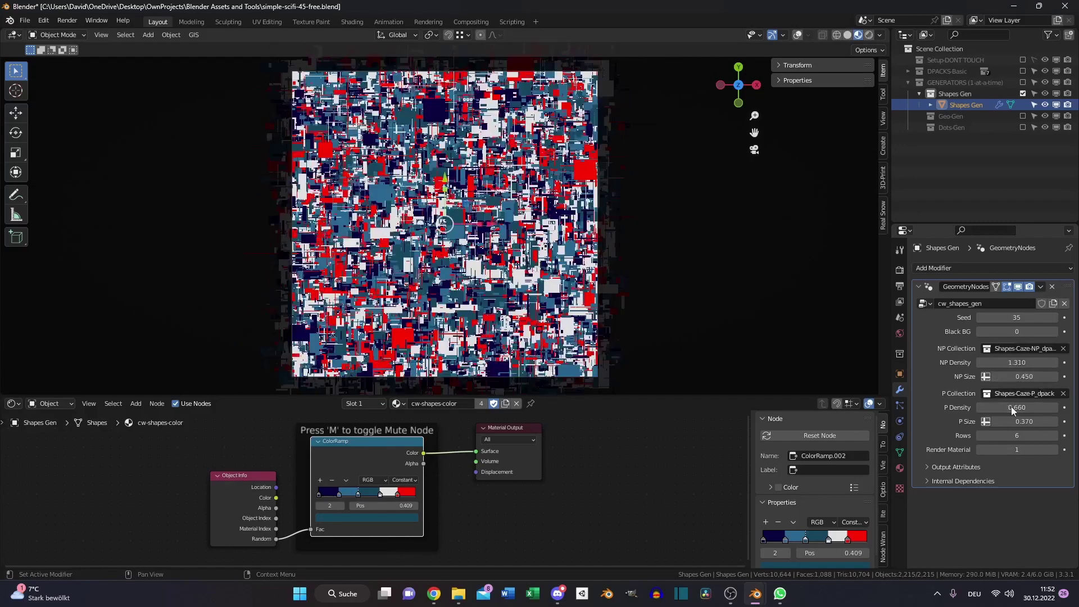
left_click_drag(1012, 411, 1035, 412)
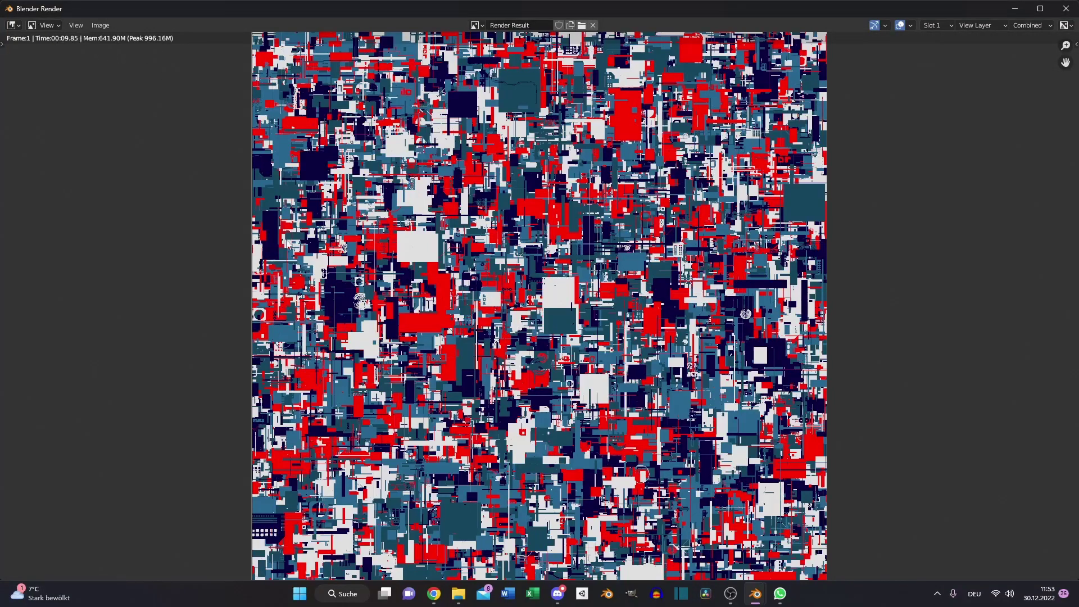
- Render the coloured shapes pattern, inspect its fine detail up close, and close the render window
scroll(459, 291, "up", 5)
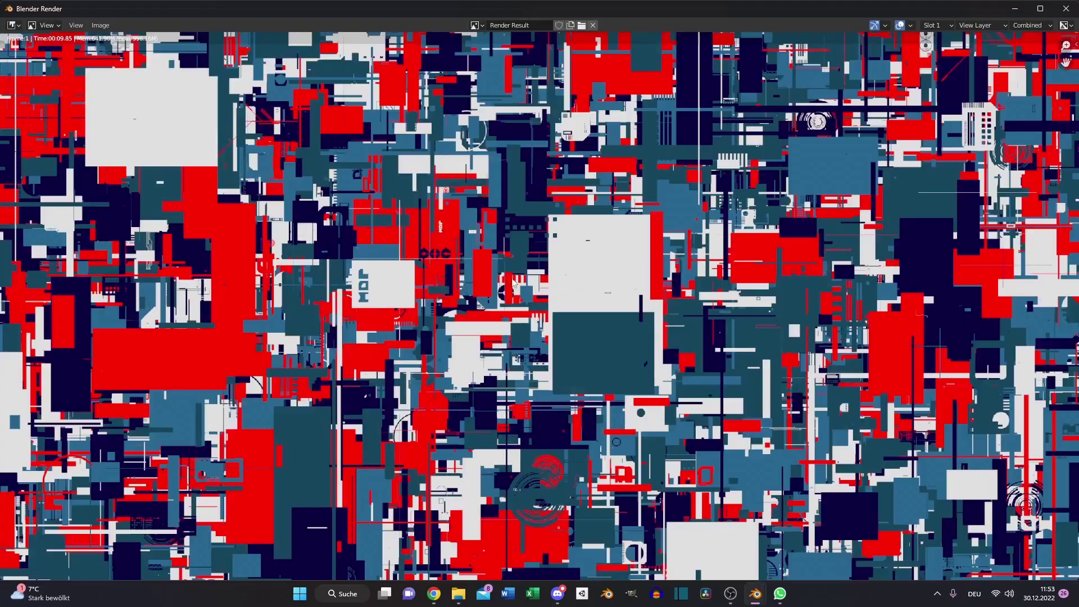
scroll(515, 283, "down", 1)
left_click(1066, 8)
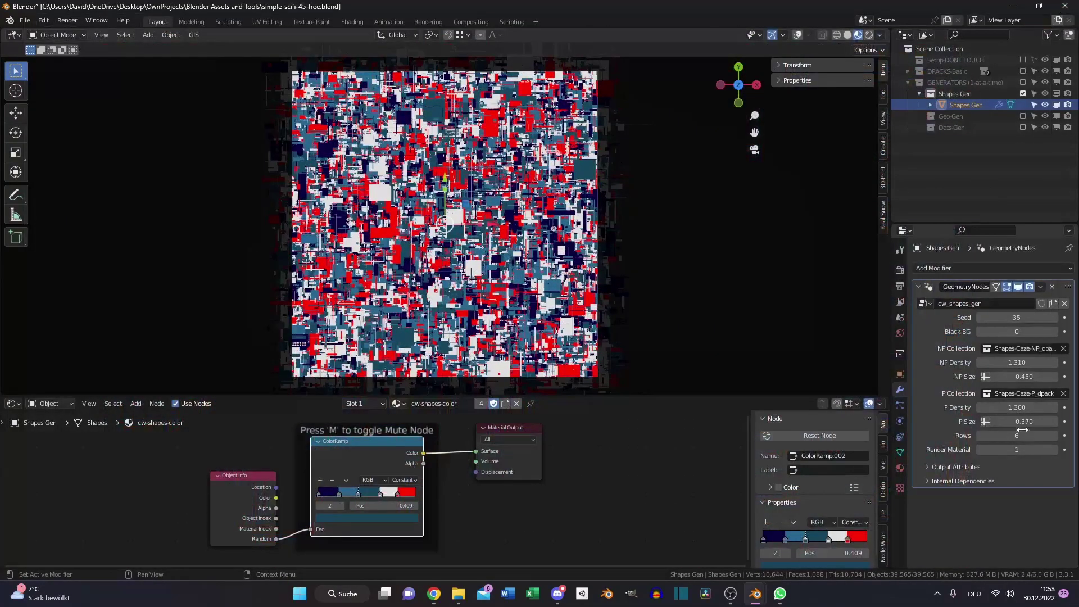
- Set Shapes Gen's Render Material to 0 and switch the active generator collection from Shapes-Gen to Dots-Gen
left_click(982, 451)
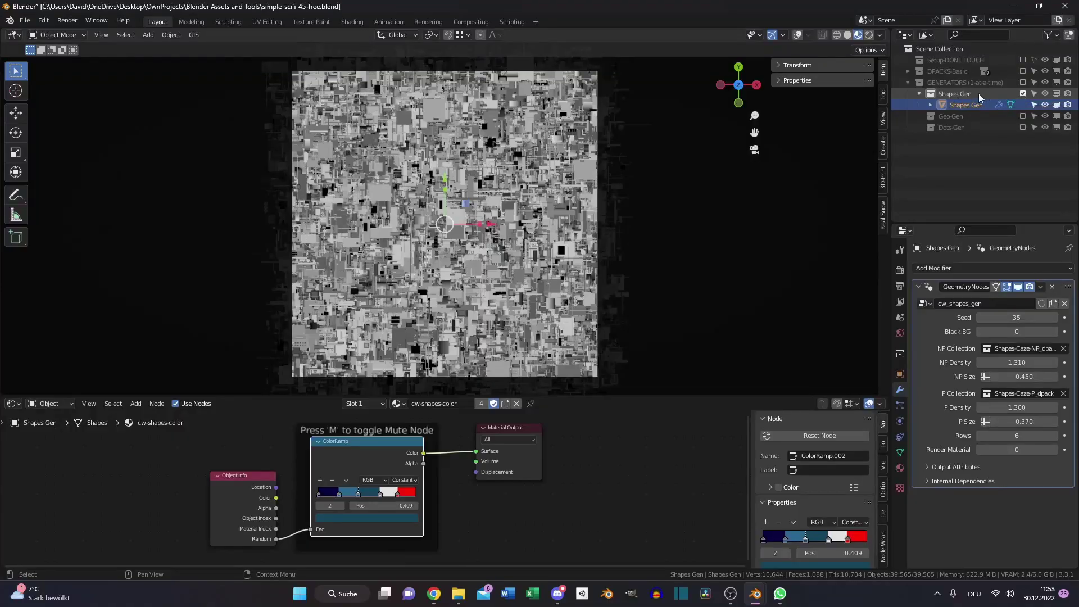
left_click(1022, 93)
left_click(955, 116)
left_click(1023, 116)
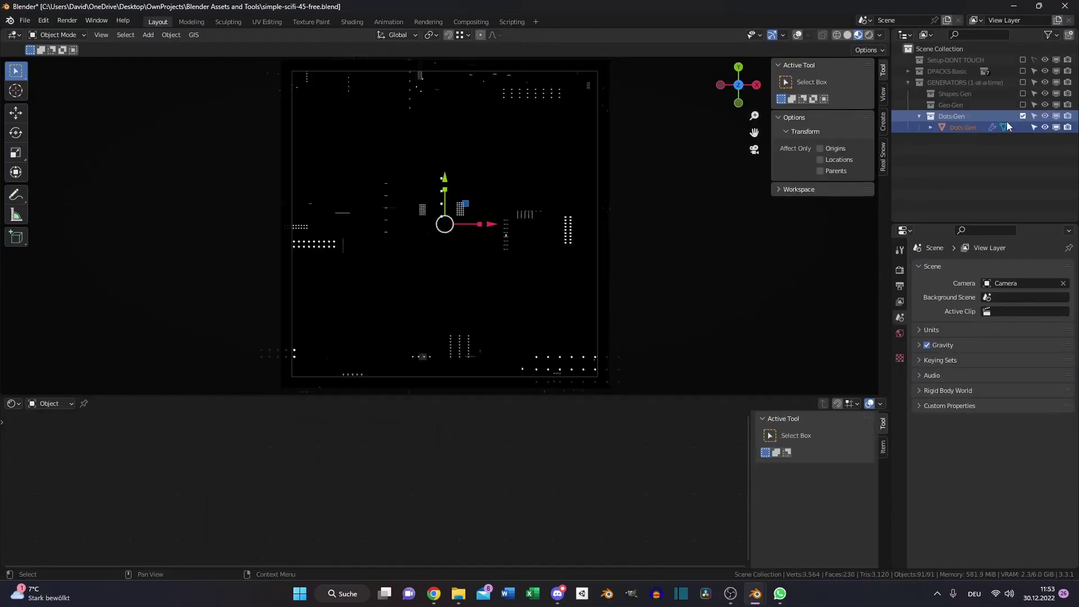
- Set Dots Gen to Seed 145, NP Density 0.450, NP Size 0.620, P Density 0.480, P Size 0.650 and Render Material 1
left_click(971, 128)
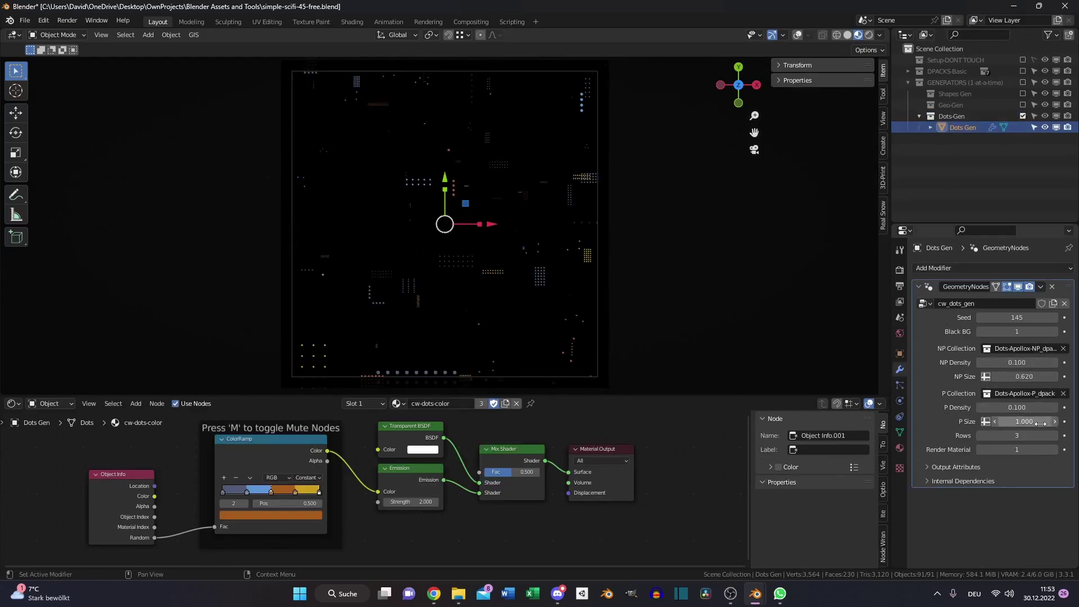
left_click_drag(1023, 422, 999, 422)
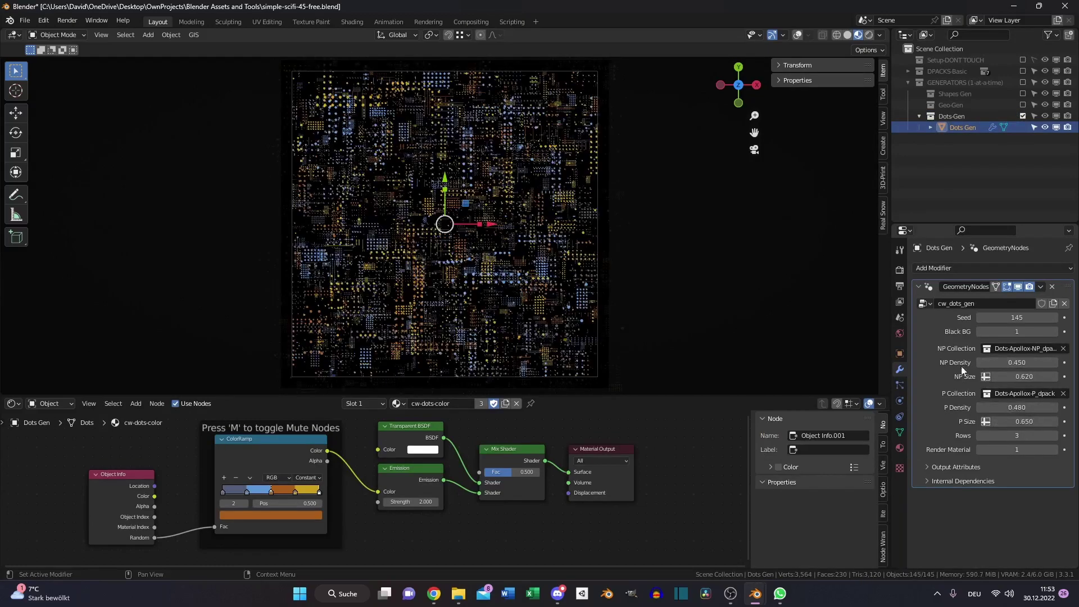
scroll(627, 244, "up", 2)
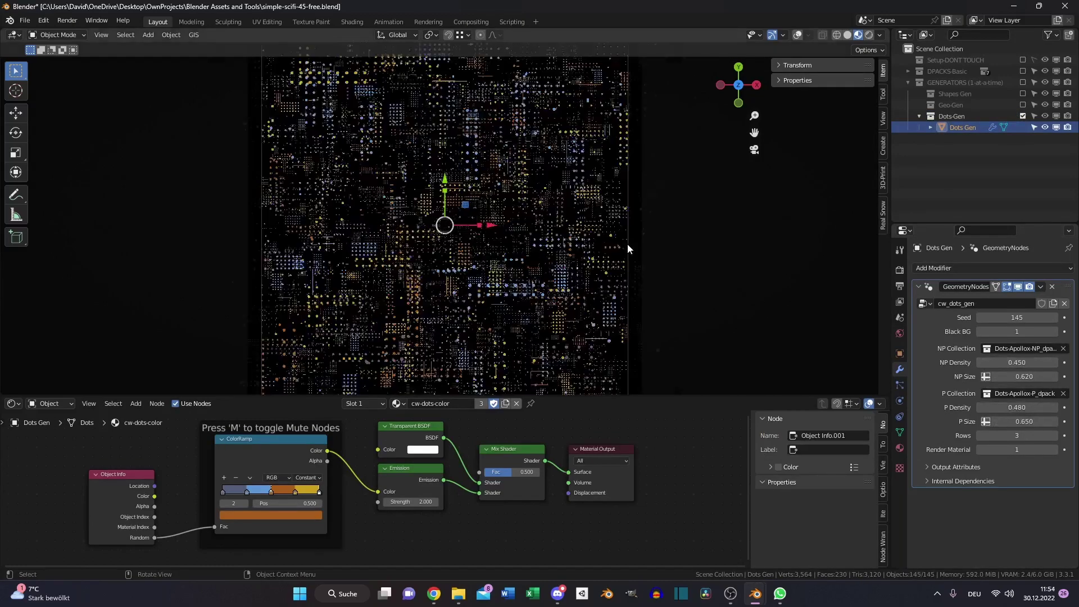
- Set Dots Gen's Render Material to 0, render the greyscale dots pattern, and close the render window
left_click(981, 449)
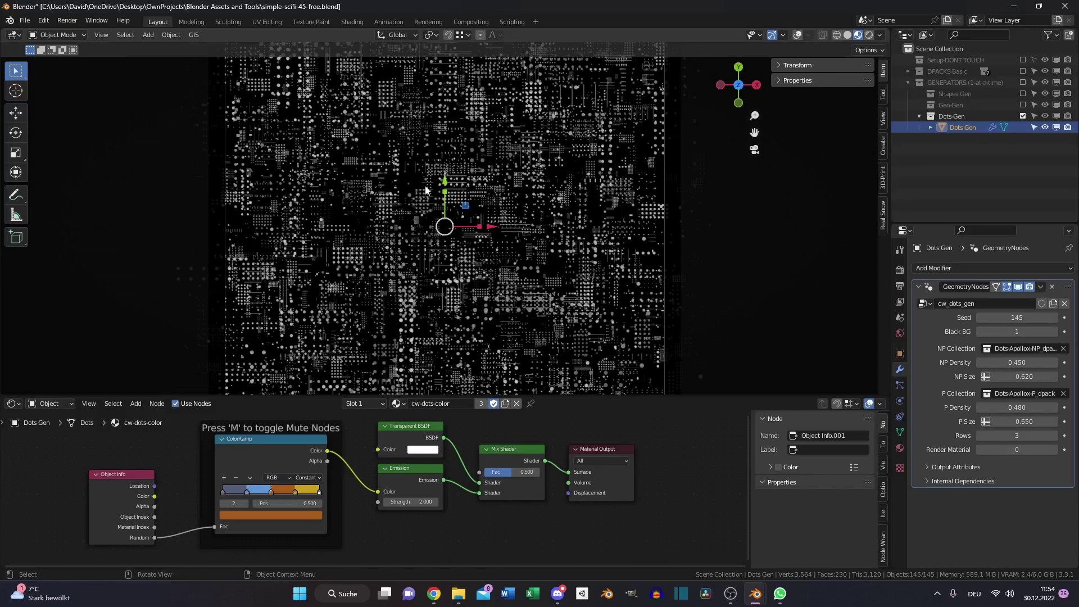
scroll(529, 257, "down", 2)
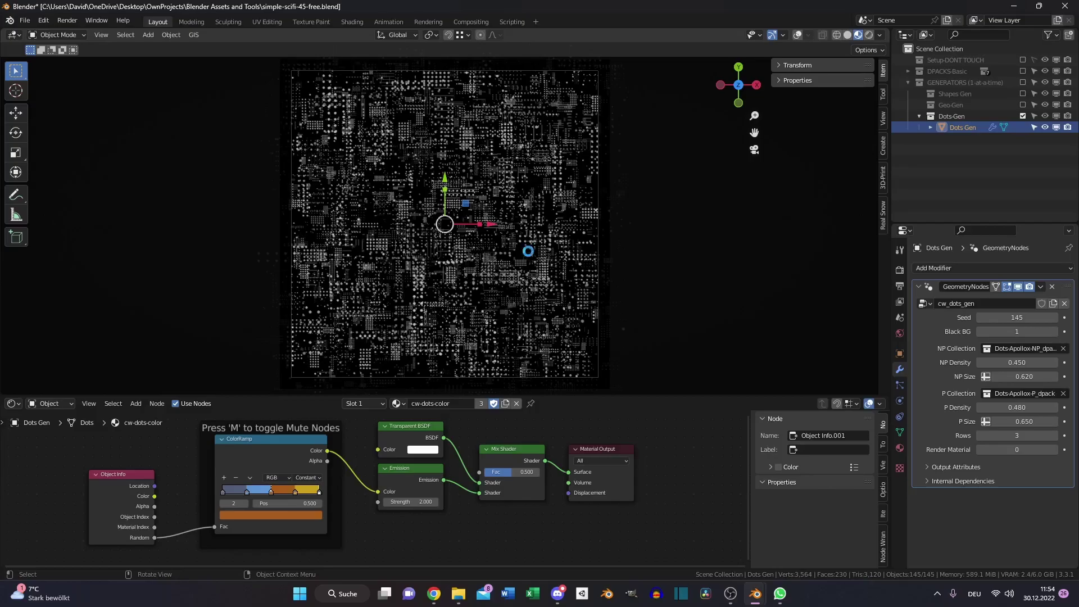
key("F12")
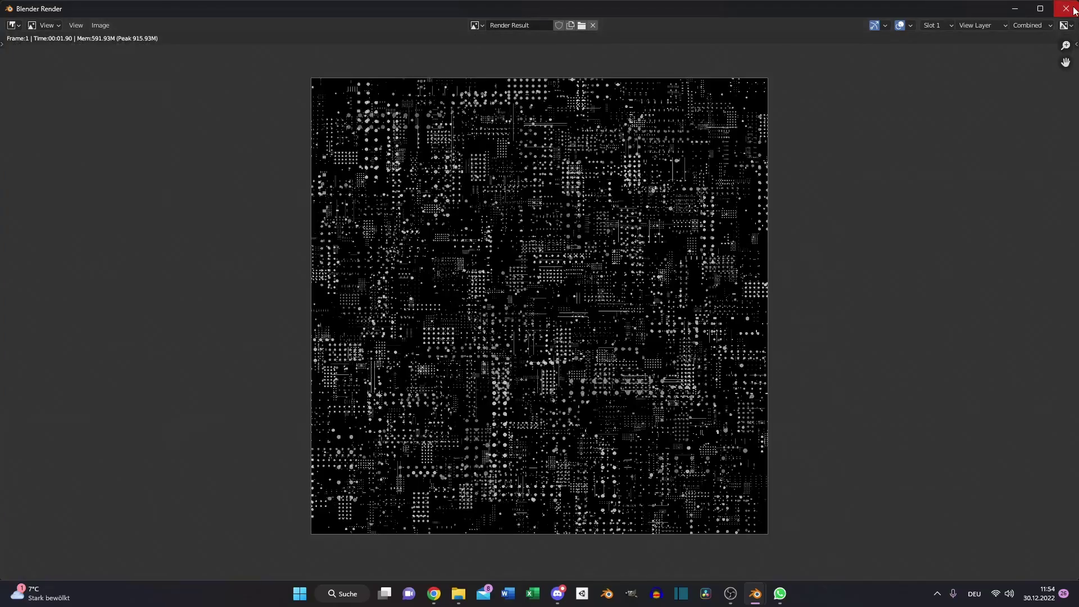
left_click(1070, 7)
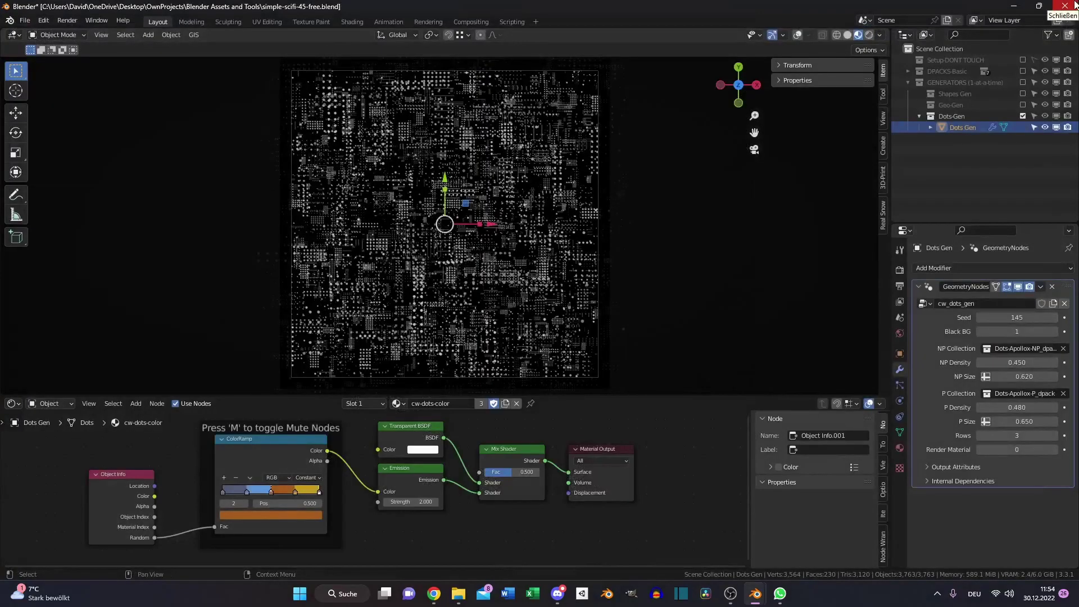
- Close the SIMPLE SCIFI generator file and return to the Earth project
left_click(1074, 5)
left_click(561, 312)
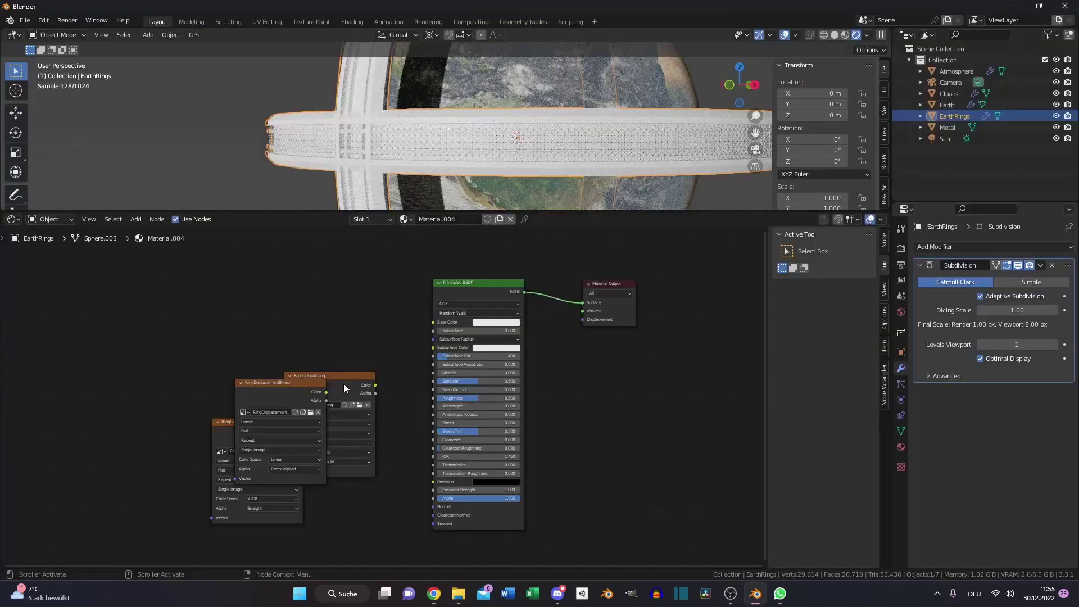
- Spread out the three ring image texture nodes and set RingLight4kV2.png's Color Space to Non-Color
left_click_drag(338, 377, 166, 295)
left_click_drag(282, 390, 345, 351)
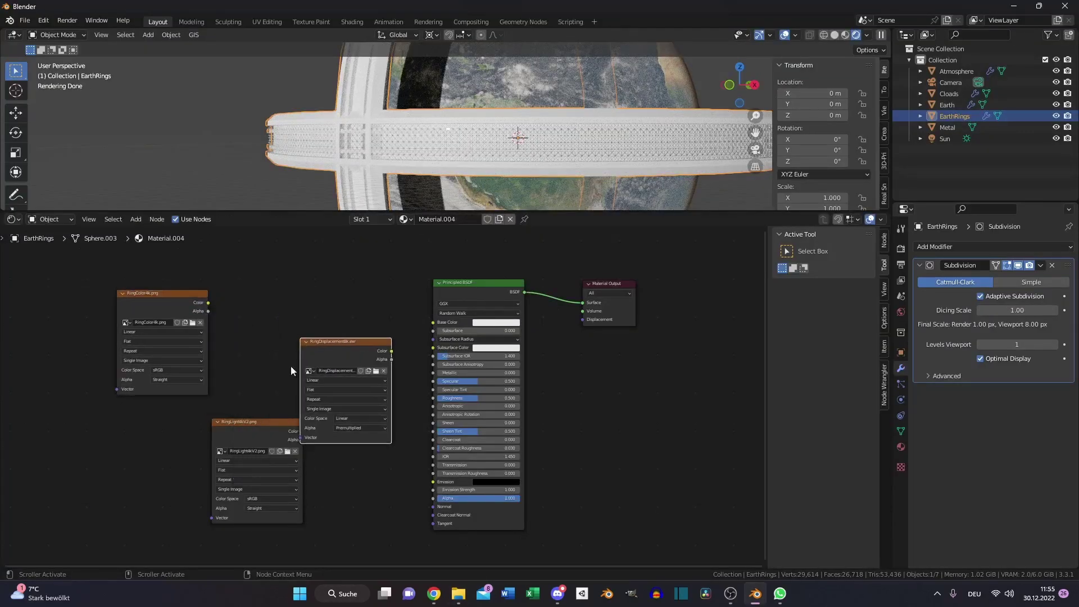
scroll(344, 351, "up", 1)
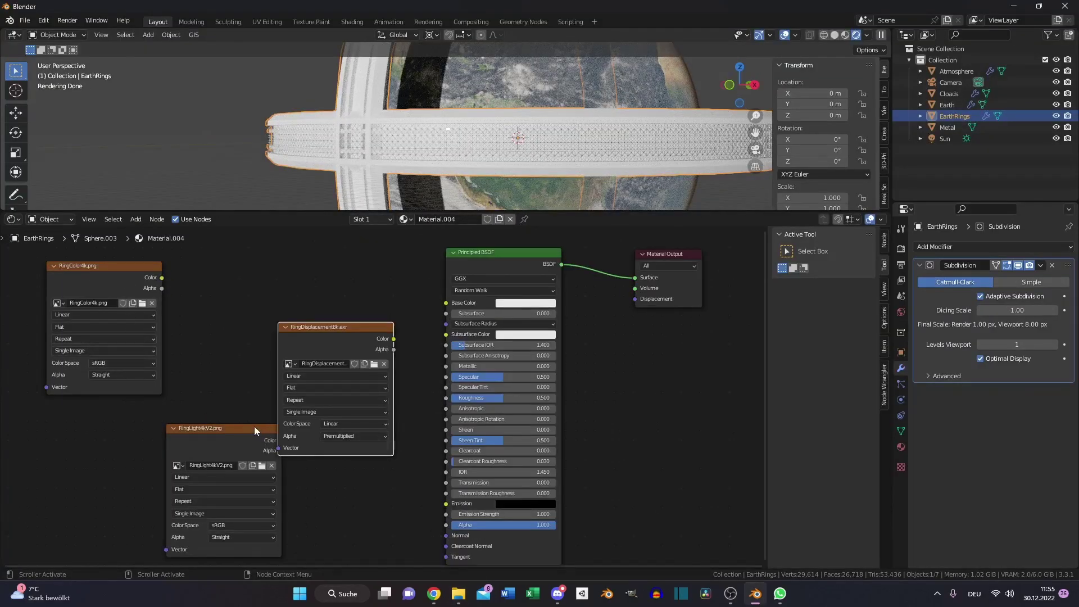
left_click_drag(254, 427, 212, 439)
middle_click_drag(211, 440, 226, 383)
left_click(222, 481)
left_click(221, 417)
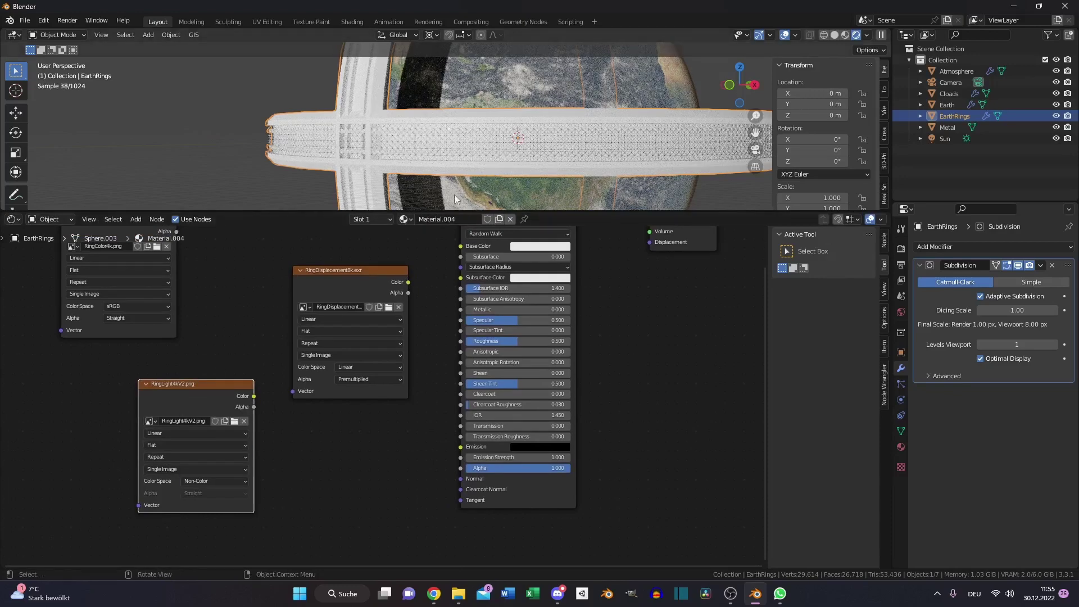
- Connect RingColor4k.png's color output to Base Color and RingLight4kV2.png's color output to Emission on the Principled BSDF
left_click_drag(214, 263, 461, 285)
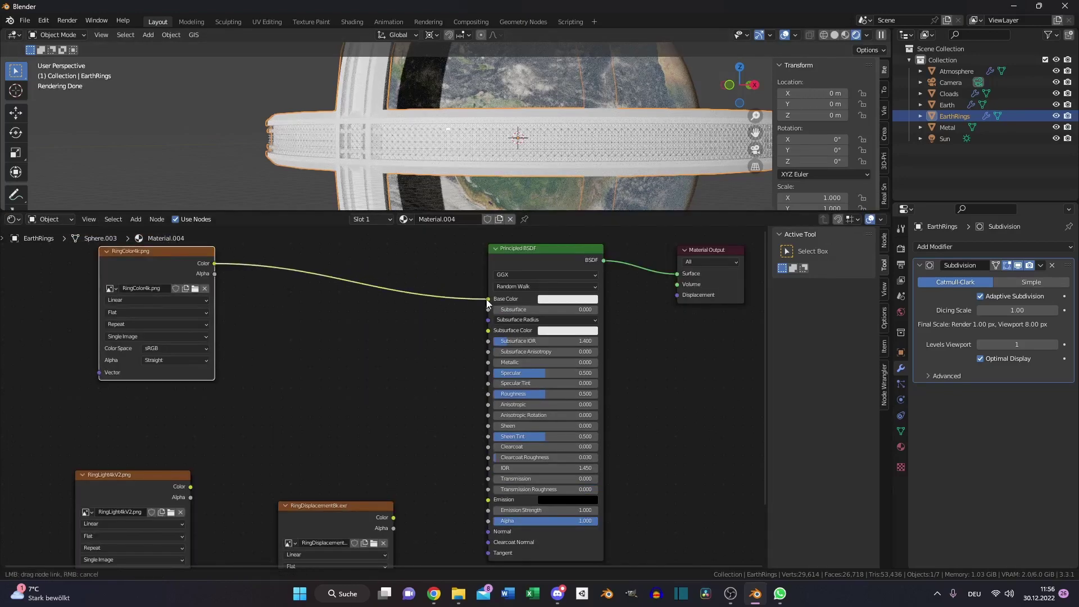
left_click_drag(487, 299, 487, 300)
middle_click_drag(382, 351, 456, 347)
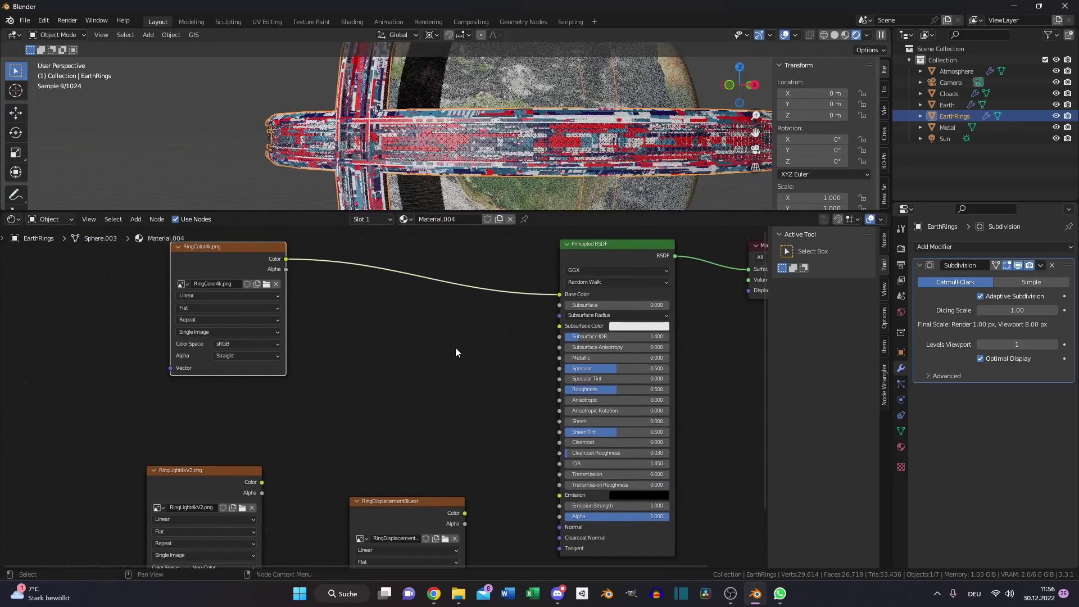
left_click_drag(228, 330, 557, 342)
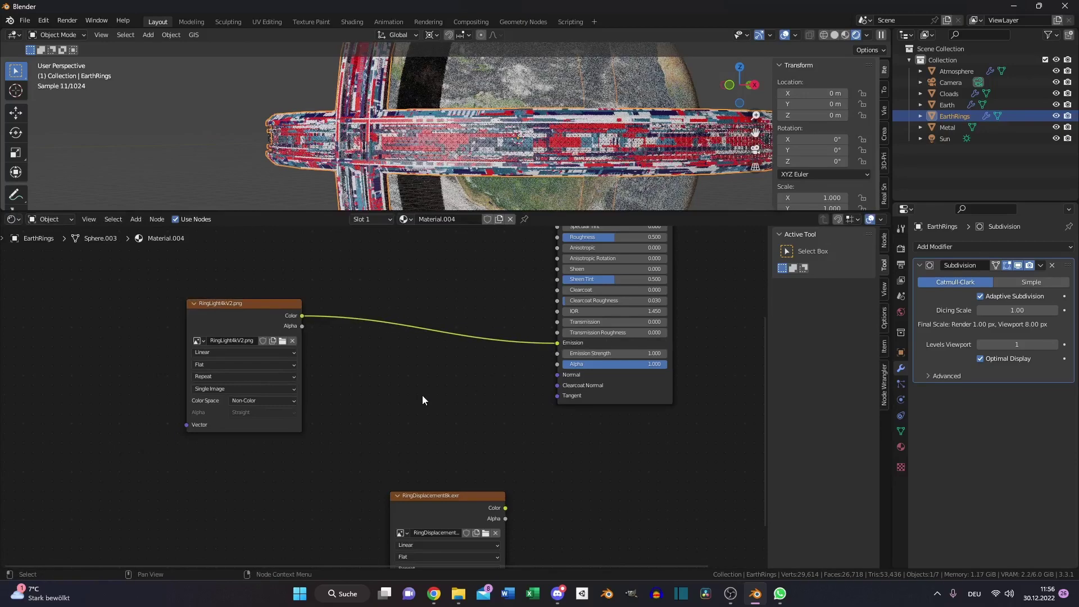
- Add a Blackbody node with a temperature of 3500 and place it beside the RingLight4kV2.png texture
key("shift+a")
type("sblack")
key("Return")
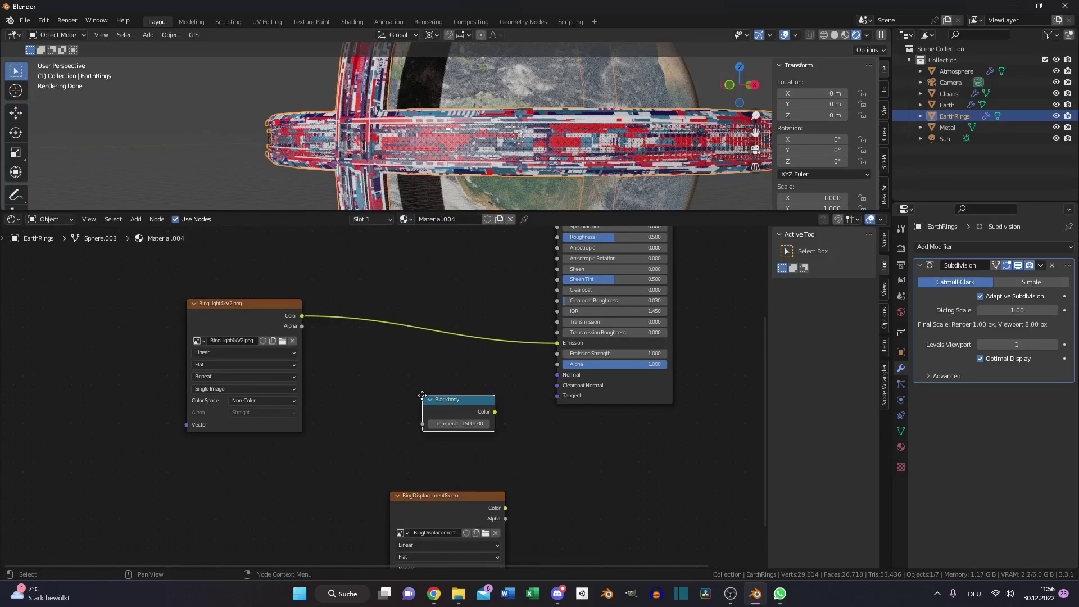
left_click(401, 395)
left_click(448, 424)
type("35")
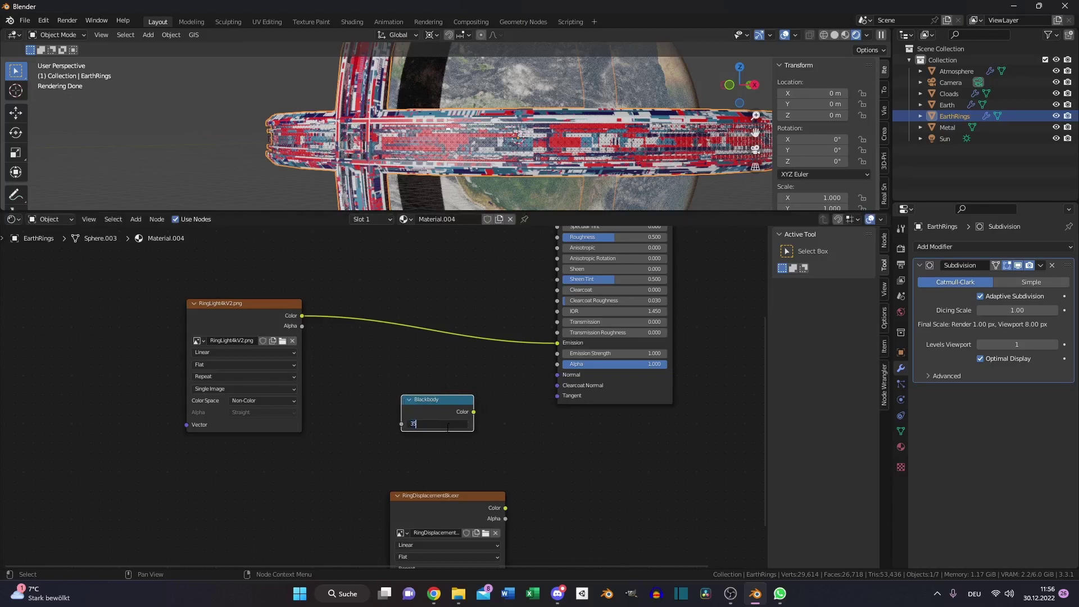
key("Return")
left_click_drag(447, 413, 388, 425)
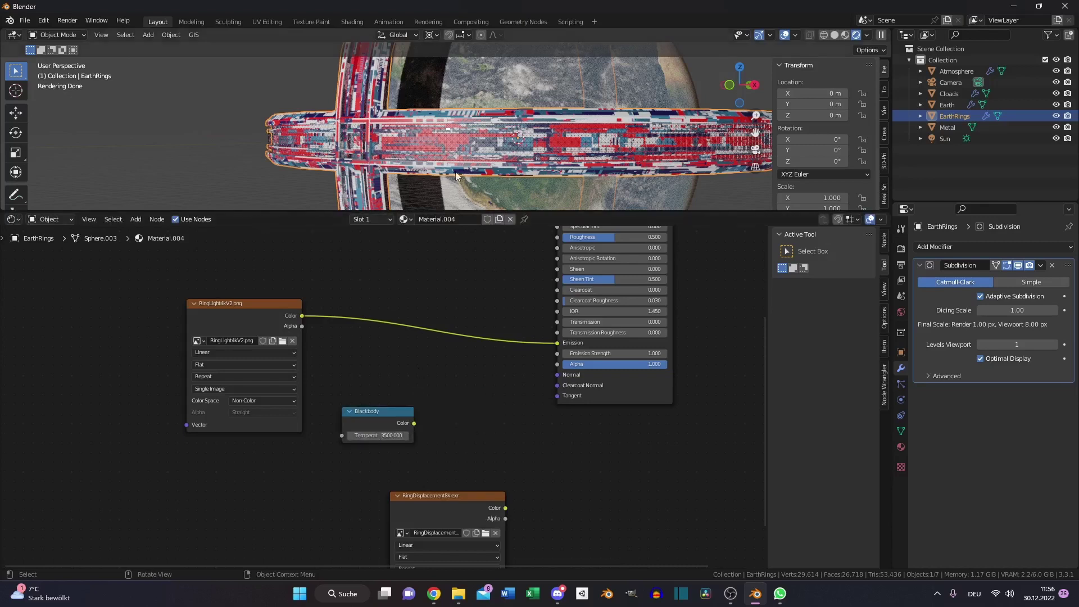
- Insert a Mix color node between RingLight4kV2.png and Emission and set its blend mode to Multiply
key("shift+a")
type("s")
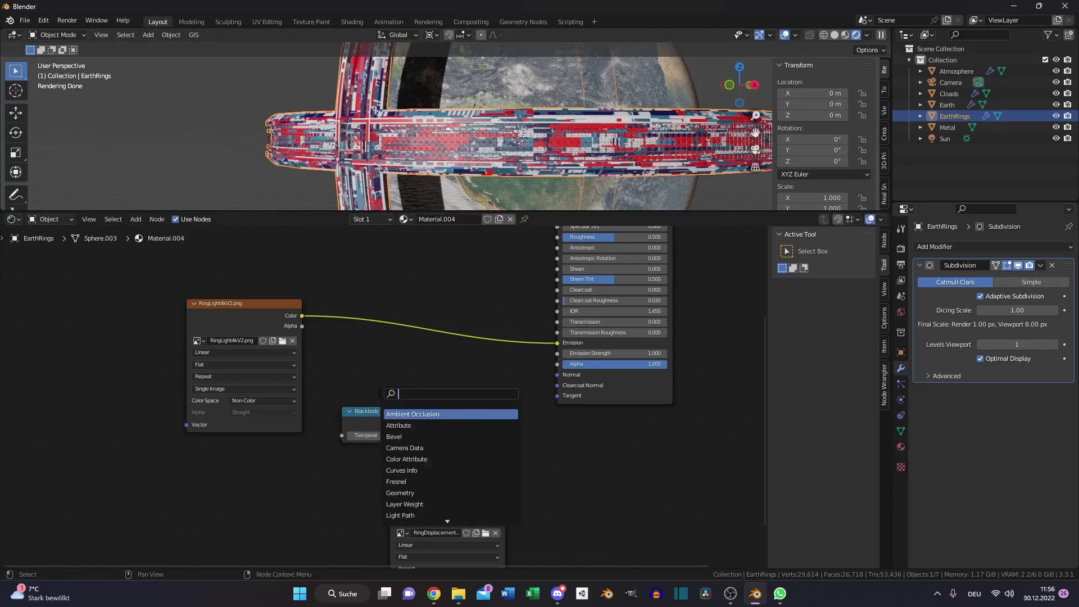
type("mix#")
key("Return")
left_click(470, 316)
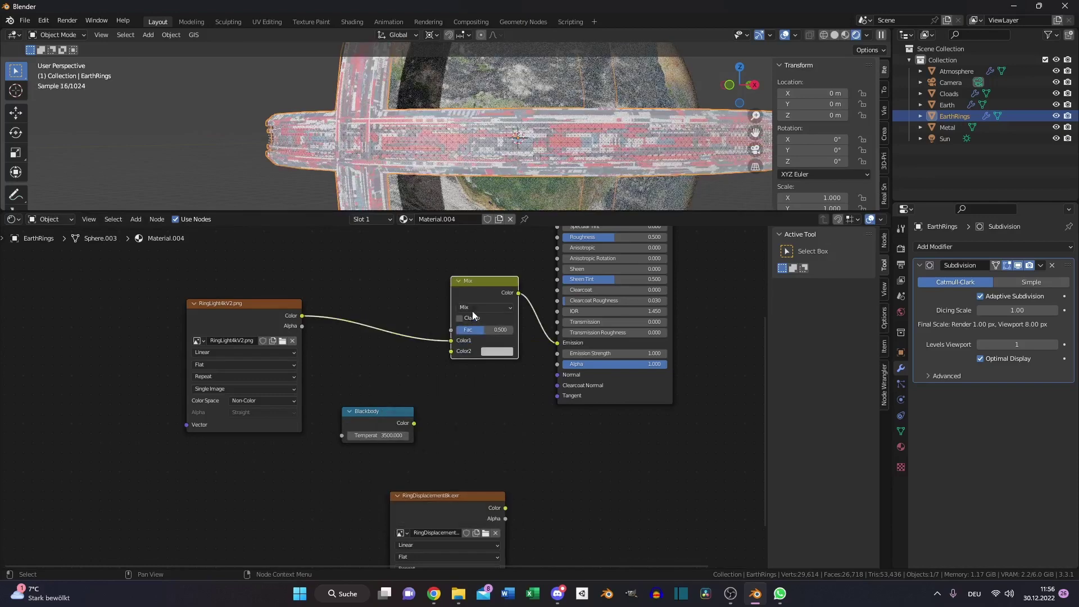
left_click(473, 308)
left_click(483, 350)
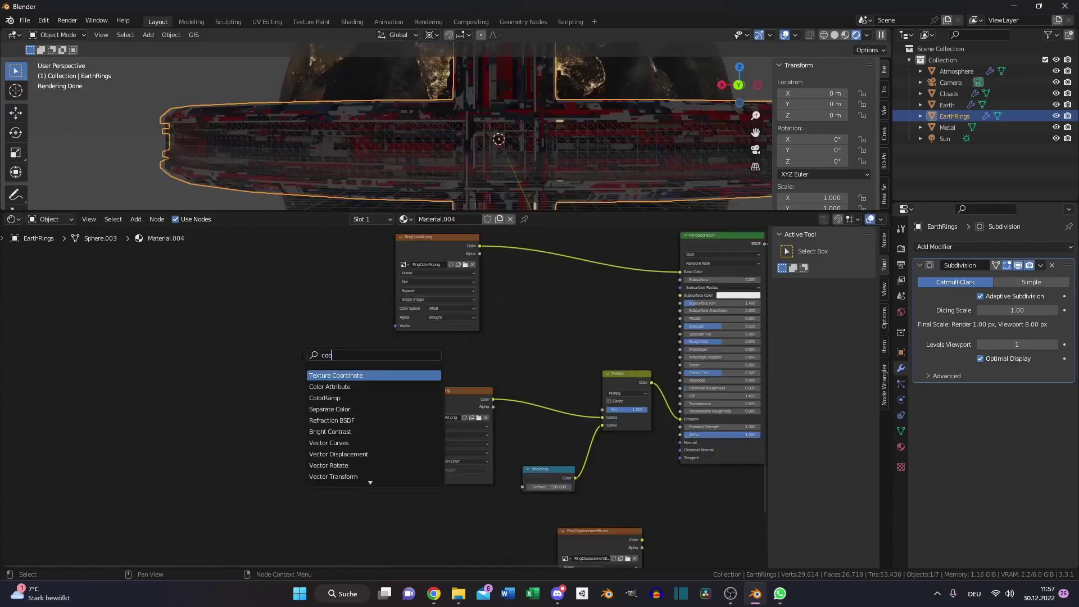
- Add a Texture Coordinate node and a Mapping node ahead of the RingColor4k.png texture
key("Return")
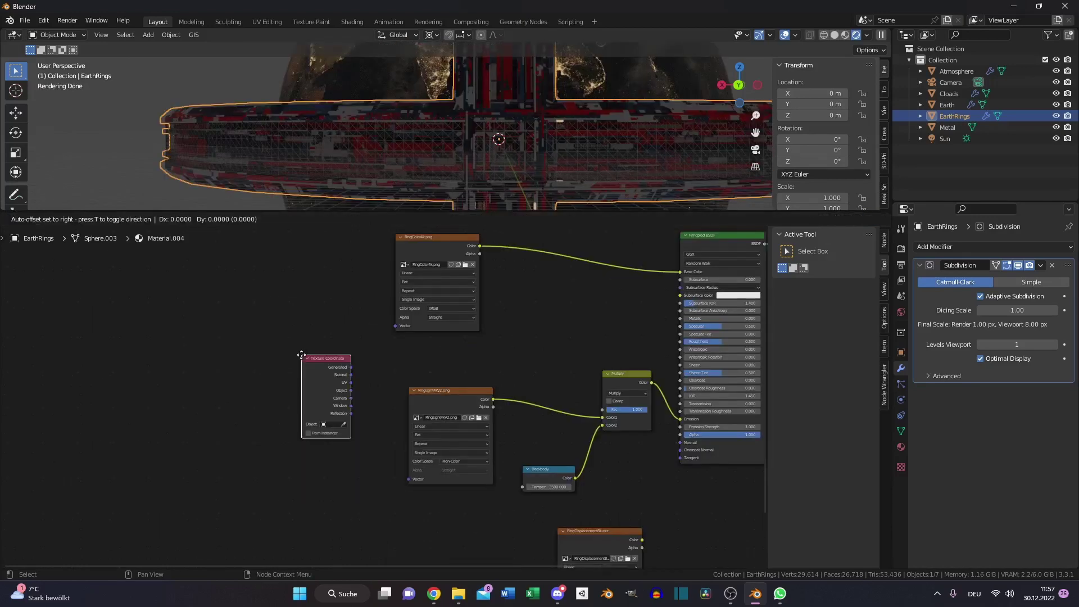
left_click(191, 323)
left_click(292, 275)
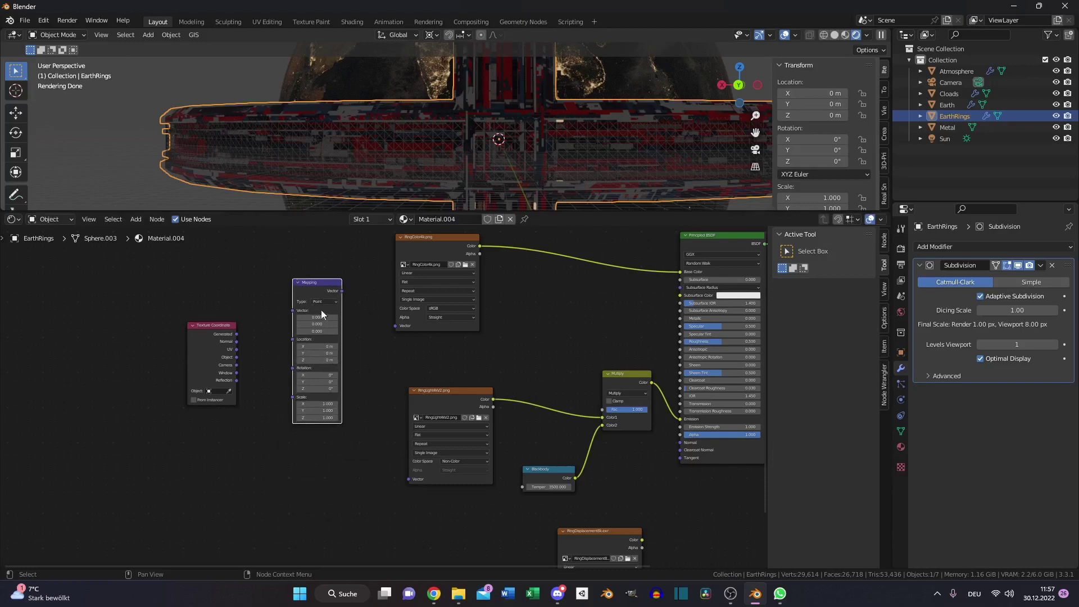
left_click_drag(316, 281, 297, 259)
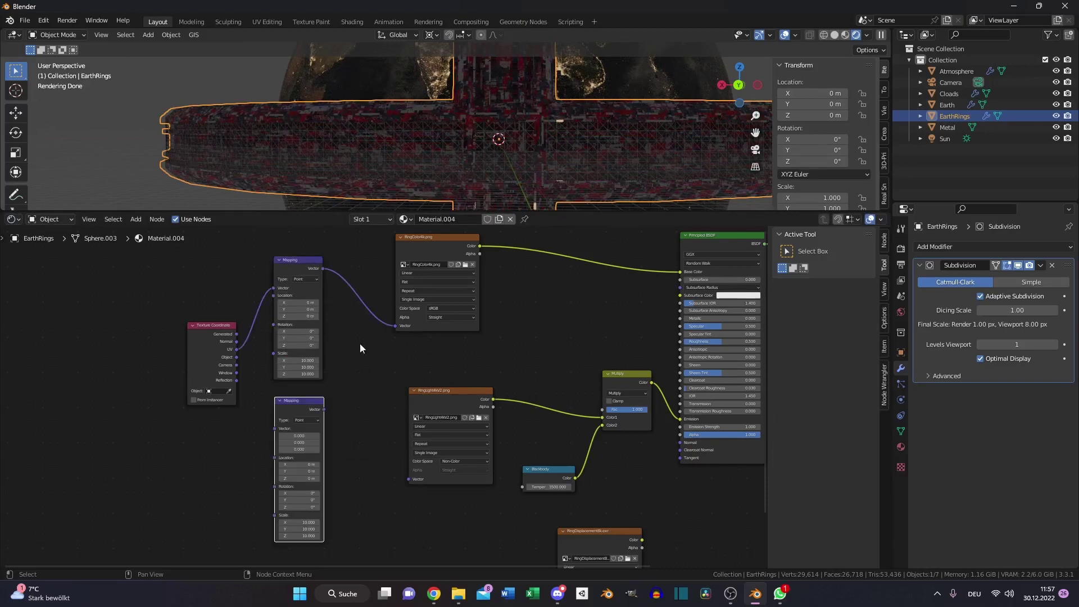
- Connect the UV coordinates to the second Mapping node and its output to RingLight4kV2.png's Vector input
left_click_drag(237, 349, 274, 428)
left_click_drag(324, 410, 413, 484)
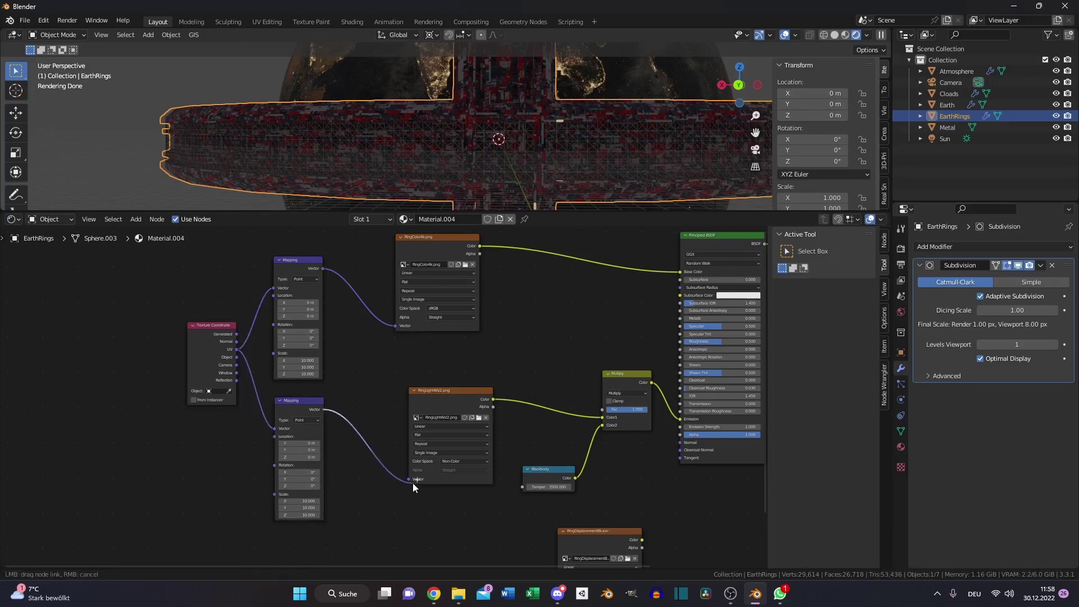
left_click_drag(413, 483, 410, 481)
- Set the RingLight4kV2.png Mapping node's Scale to 100 on all three axes
left_click_drag(309, 501, 309, 515)
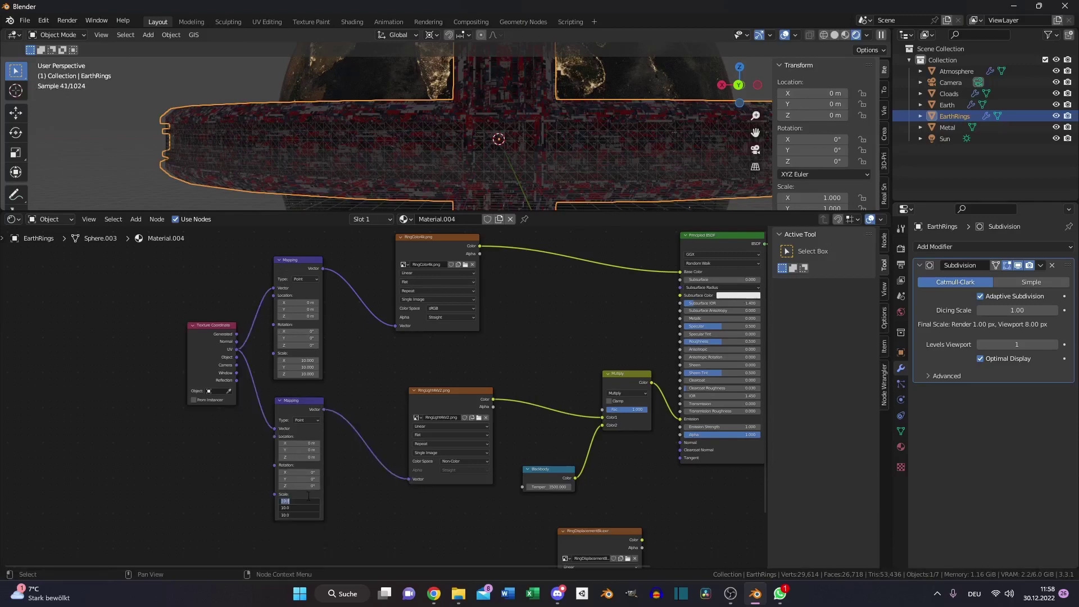
type("100")
key("Return")
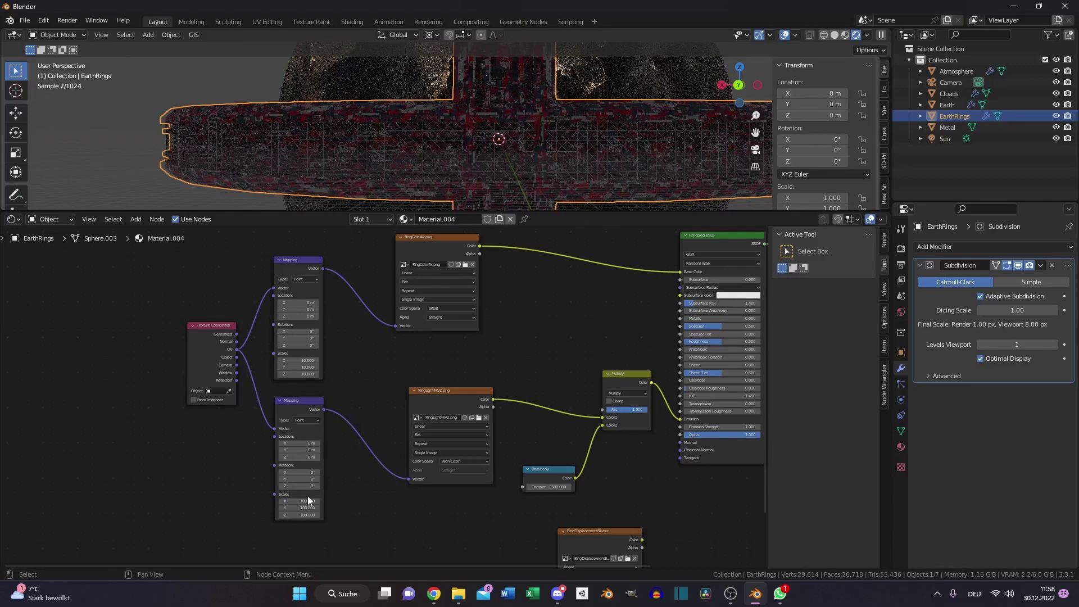
left_click_drag(307, 501, 308, 515)
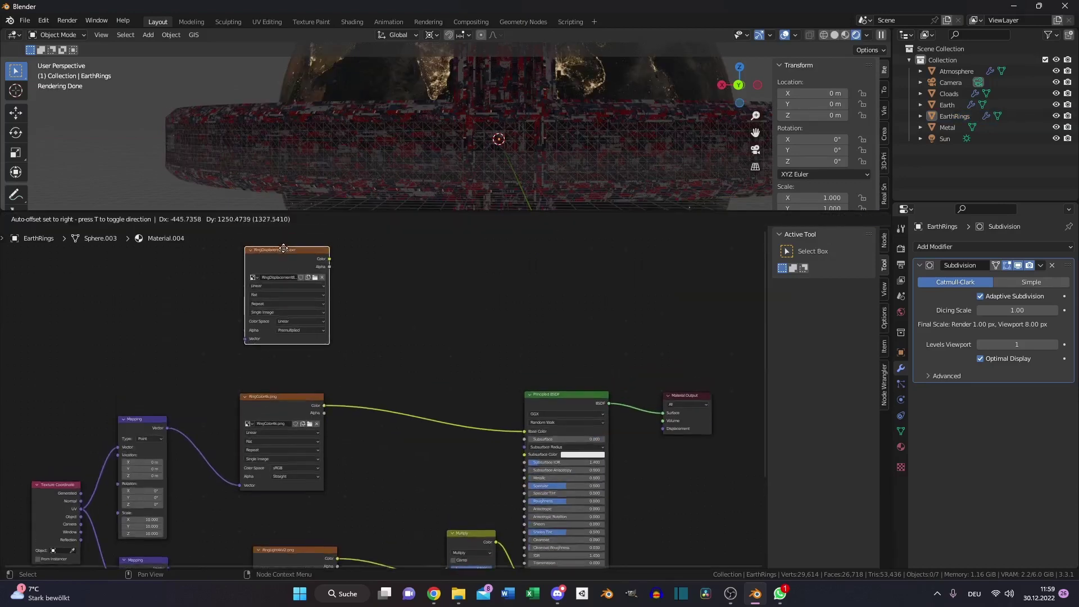
- Feed RingDisplacement8k.exr from the first Mapping node and route its color through a new Displacement node to the Material Output's Displacement
left_click_drag(276, 248, 275, 299)
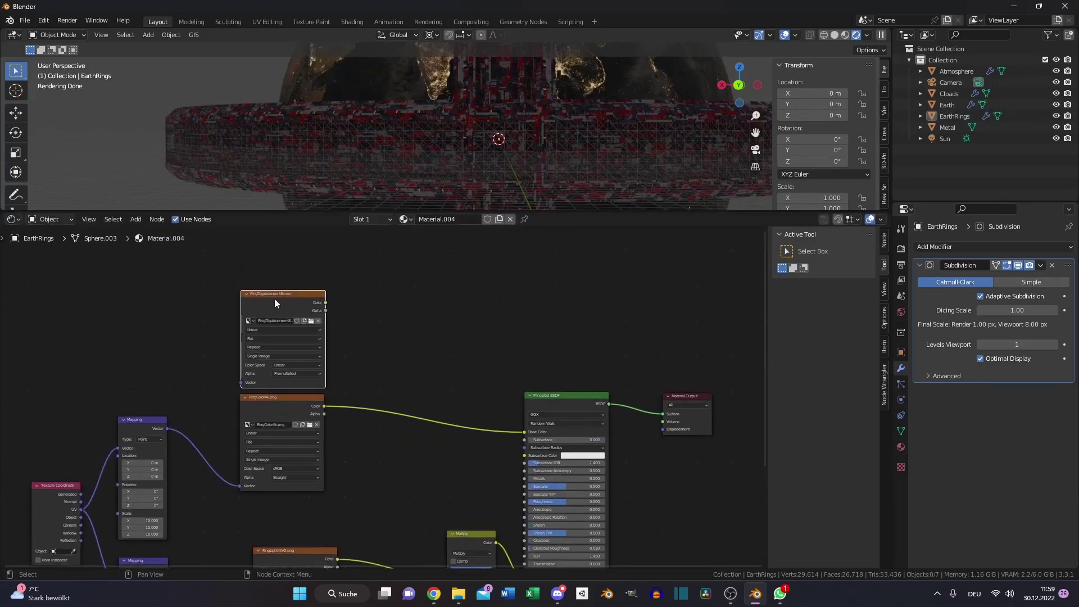
left_click(195, 415)
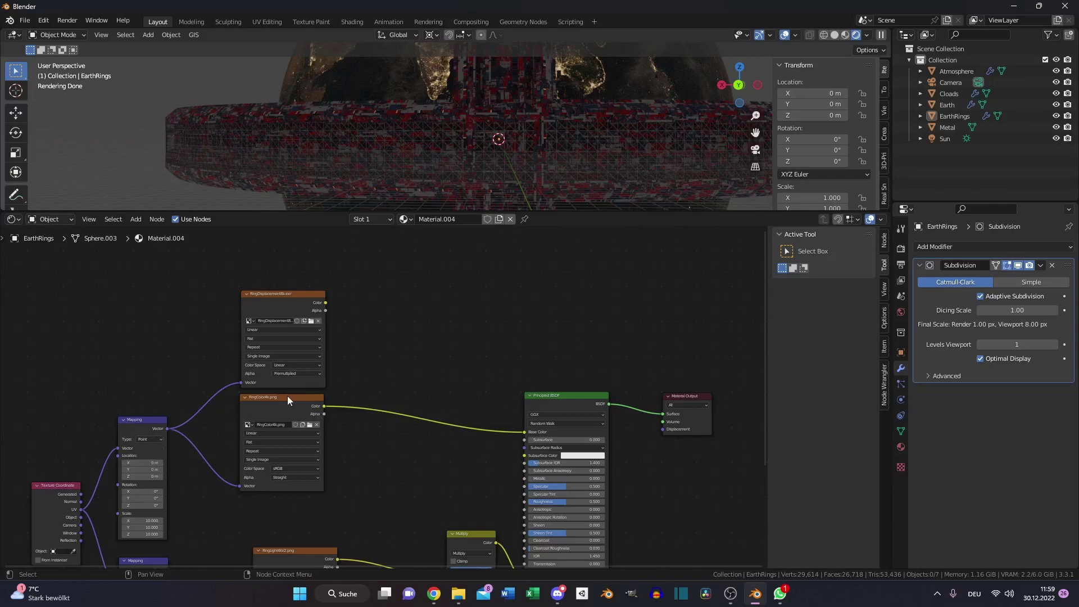
left_click_drag(326, 303, 636, 415)
type("dis")
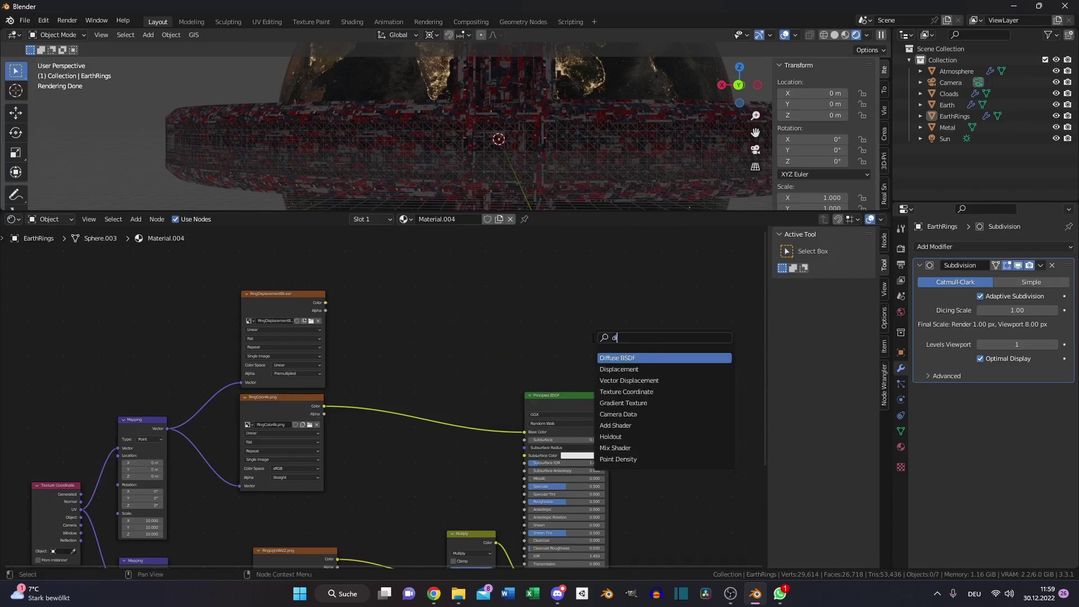
key("Return")
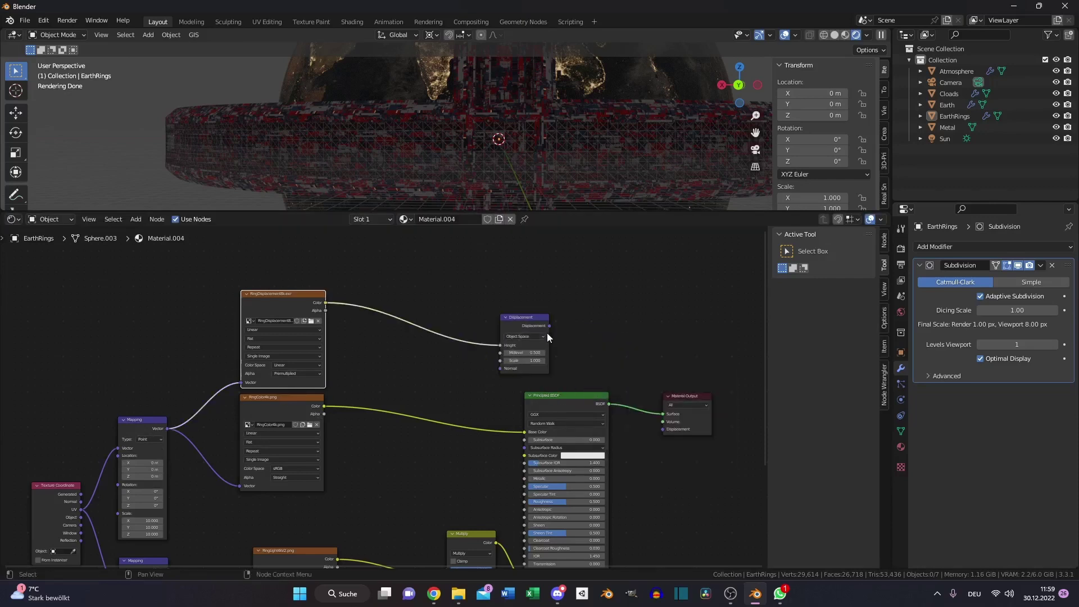
left_click(612, 369)
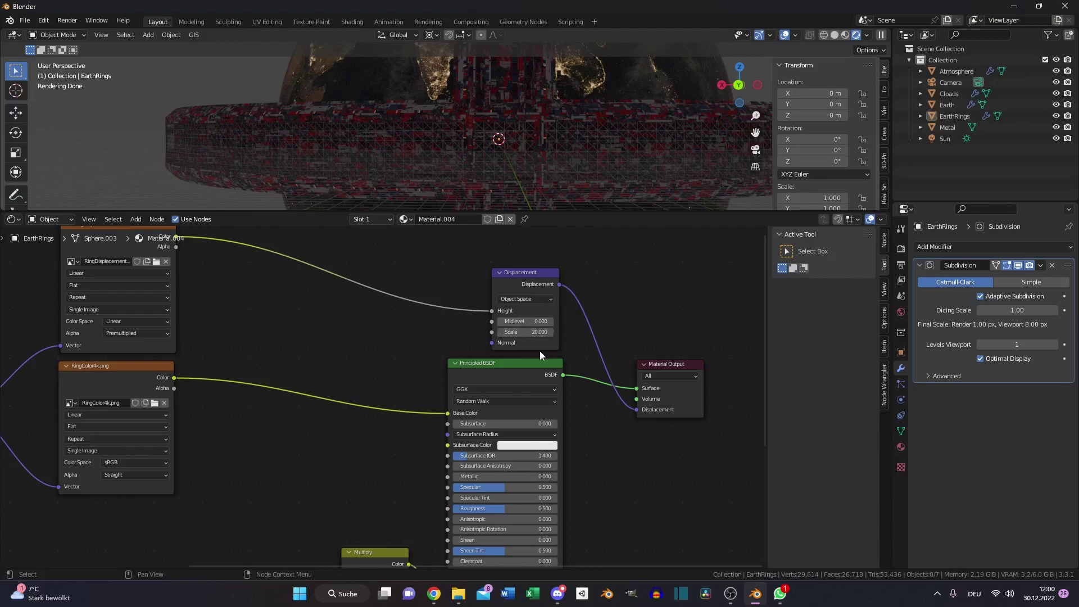
- Insert a Hue Saturation Value node between RingColor4k.png and the Principled BSDF's Base Color
middle_click_drag(369, 170, 530, 140)
middle_click_drag(310, 276, 345, 292)
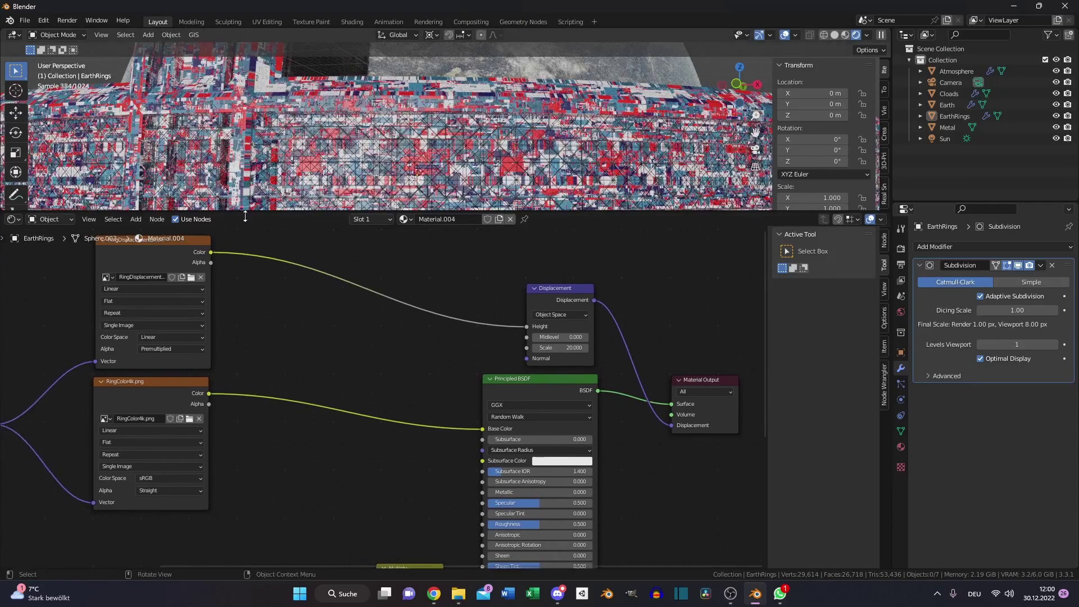
middle_click_drag(310, 467, 361, 410)
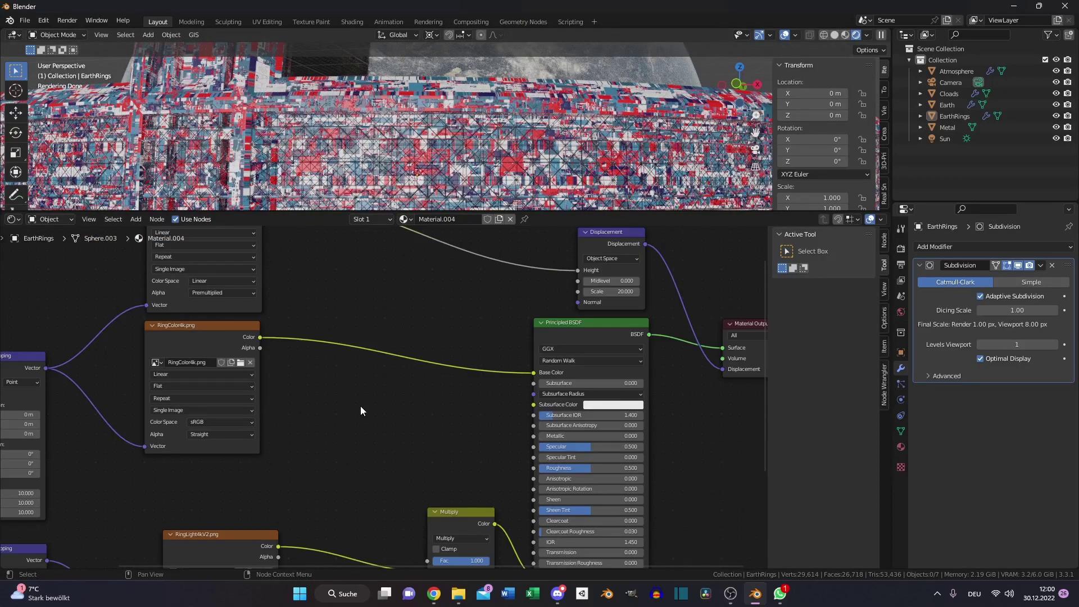
key("shift+a")
type("hue")
key("Return")
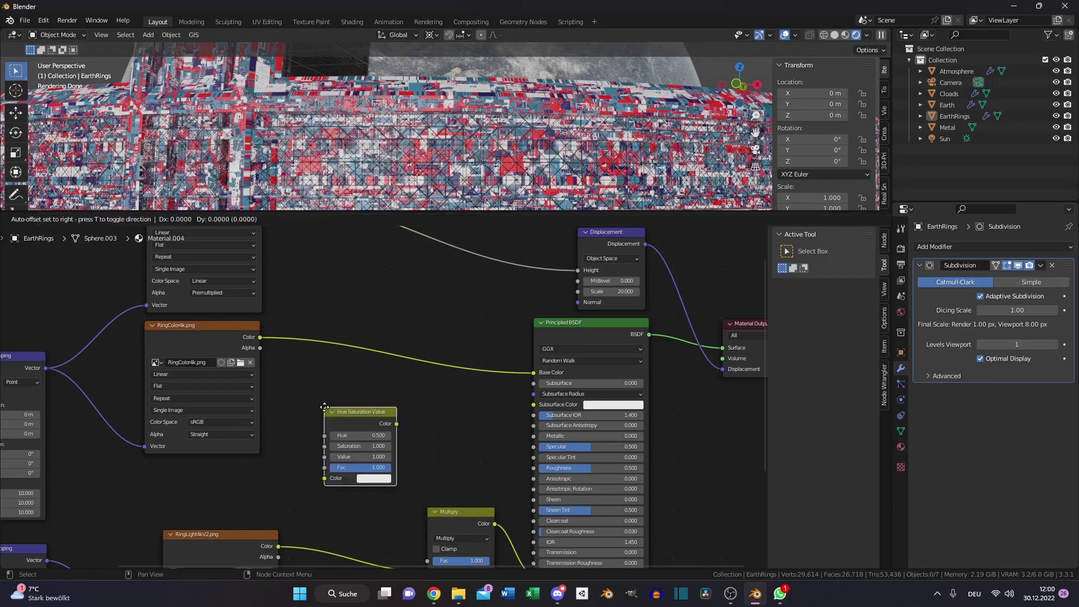
left_click(352, 324)
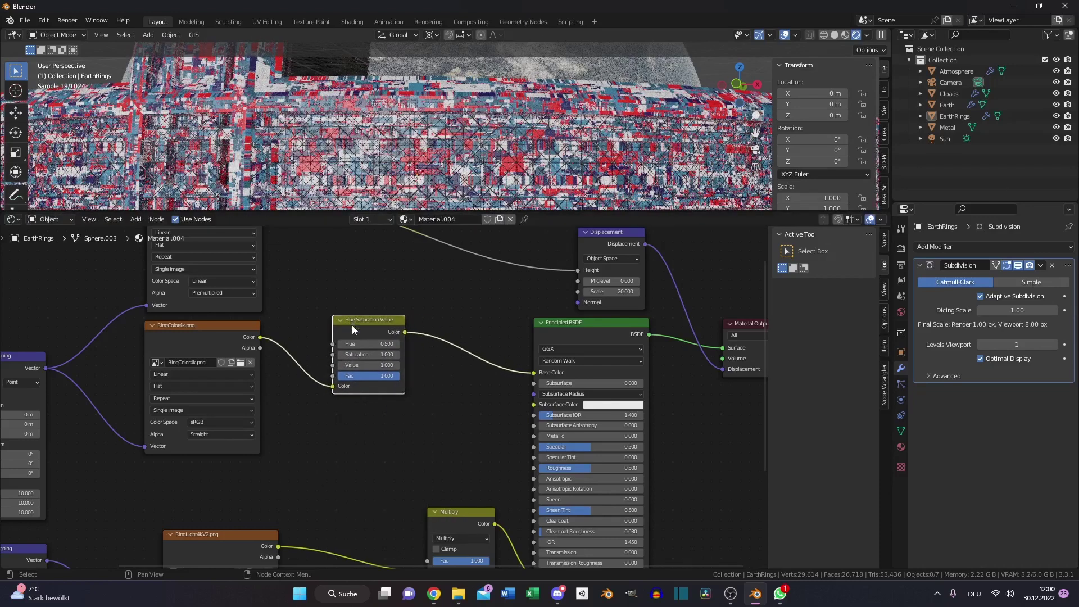
- Set the Hue Saturation Value node's Saturation to 0.1 and Value to 0.35, and insert a Bright/Contrast node before Base Color
left_click(369, 353)
type("0.1")
key("Return")
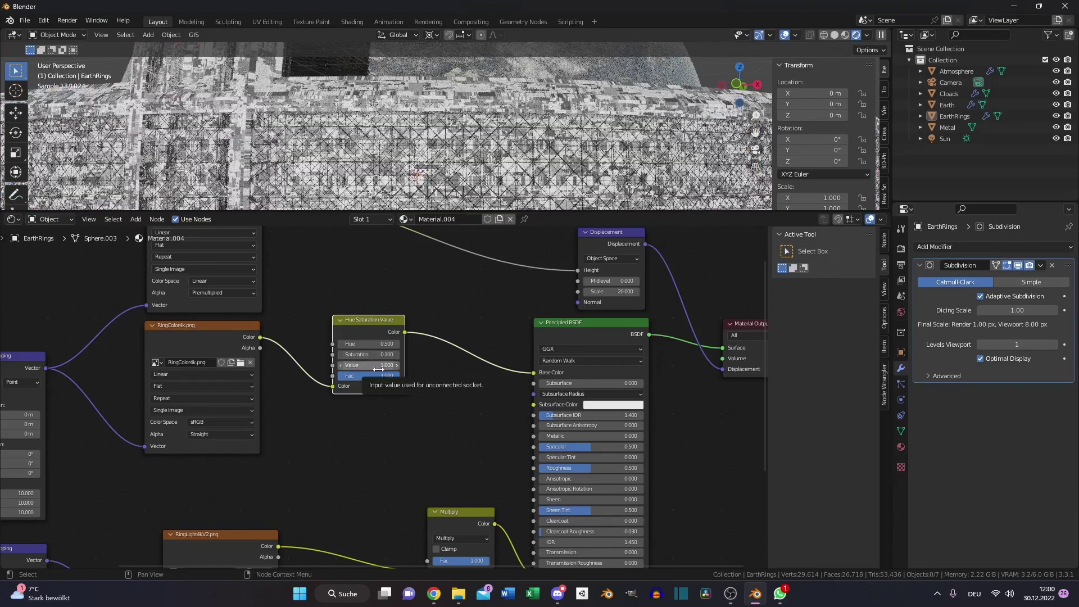
left_click(379, 367)
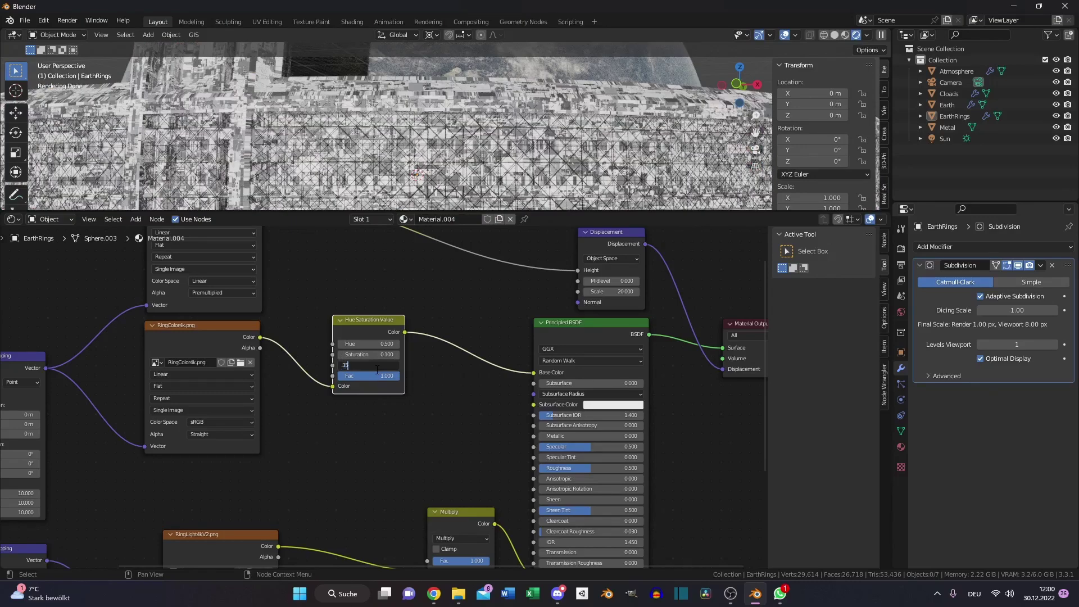
key("Return")
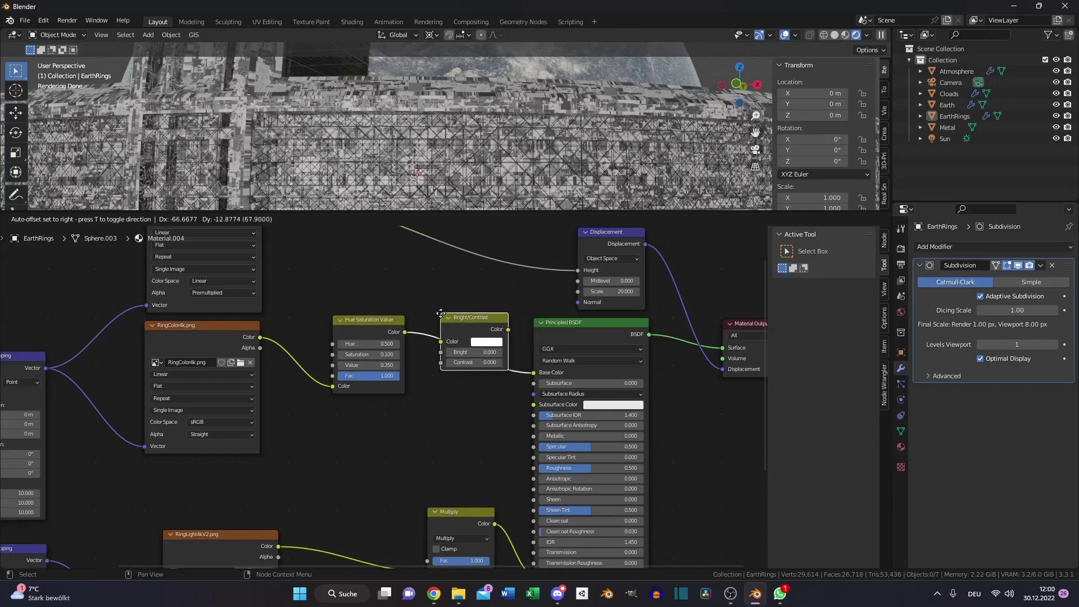
left_click(442, 314)
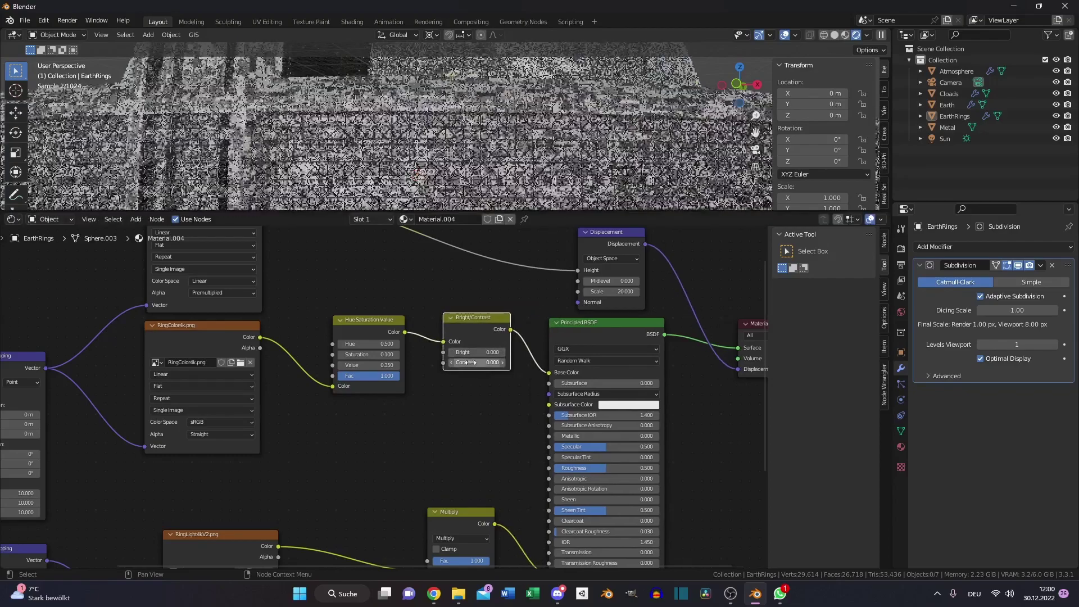
middle_click_drag(444, 121, 349, 123)
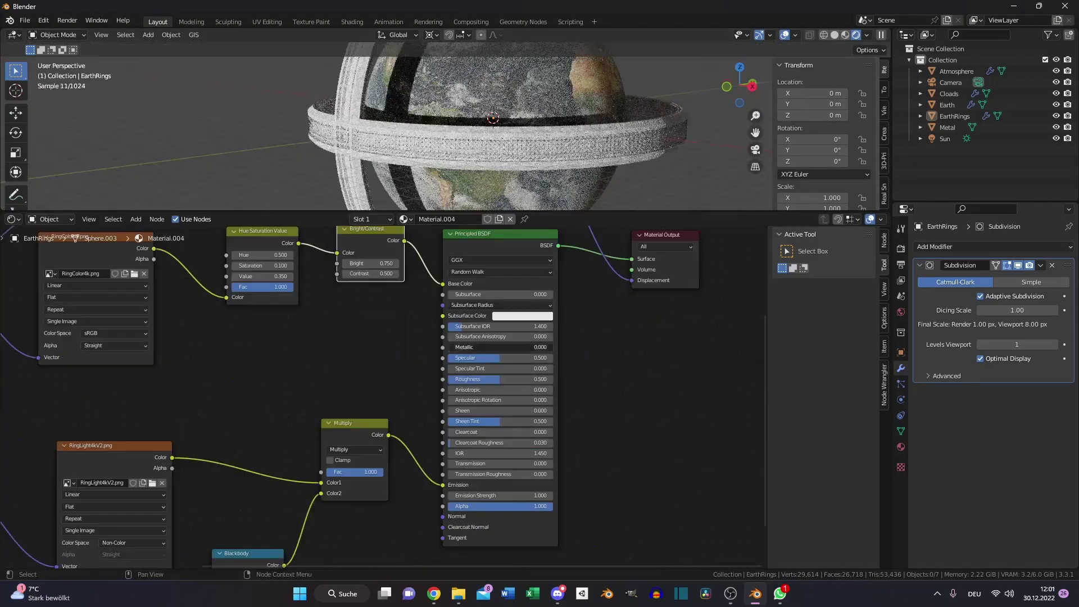
- Set the Principled BSDF's Metallic to 0.5 and connect the Bright/Contrast output to Roughness
left_click(495, 347)
type(".5")
key("Return")
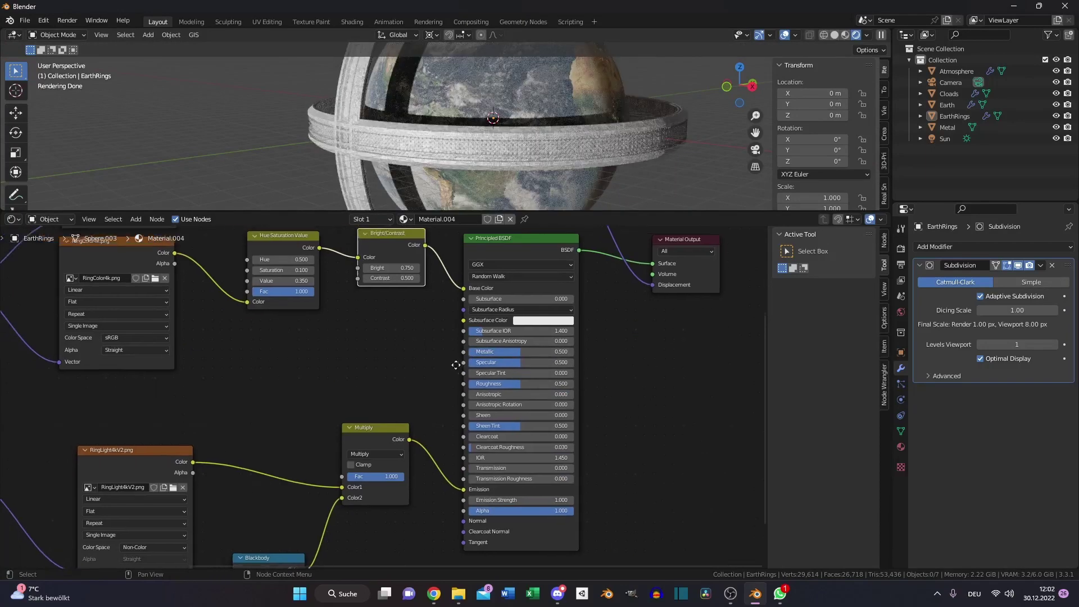
left_click_drag(431, 250, 469, 389)
- Set the ring material's Principled BSDF Emission Strength to 10
left_click(554, 465)
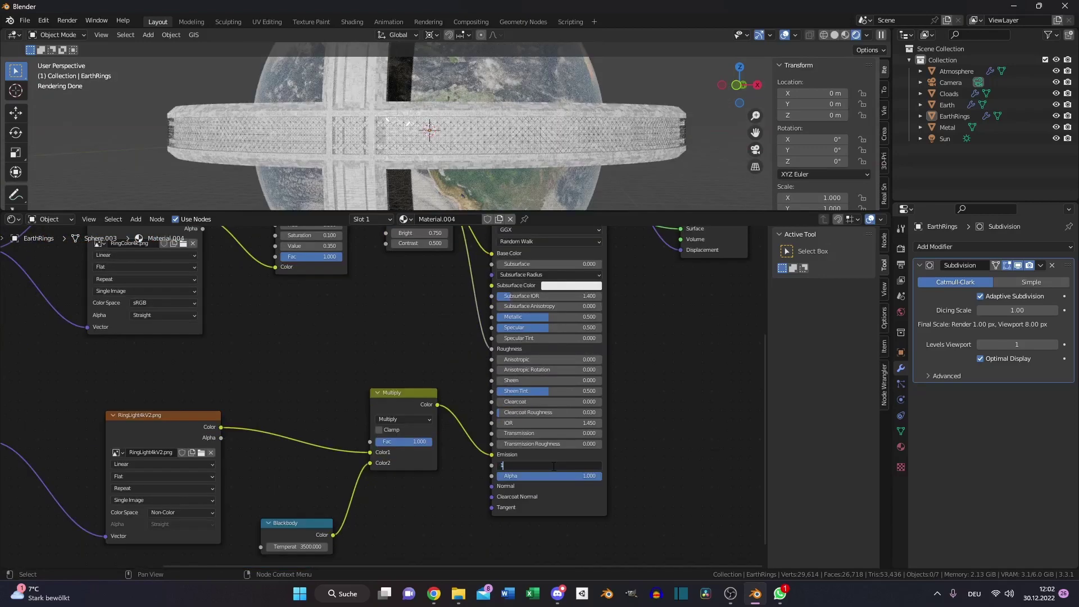
type("10")
key("Return")
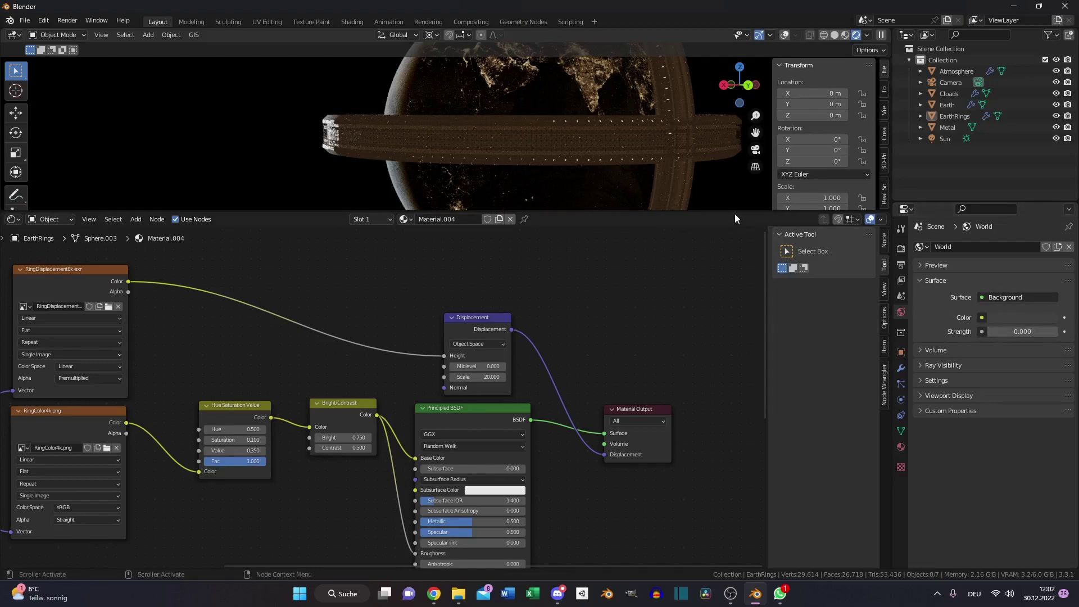
- Enlarge the 3D viewport over the node editor and frame the whole ringed Earth in it
left_click_drag(733, 213, 733, 393)
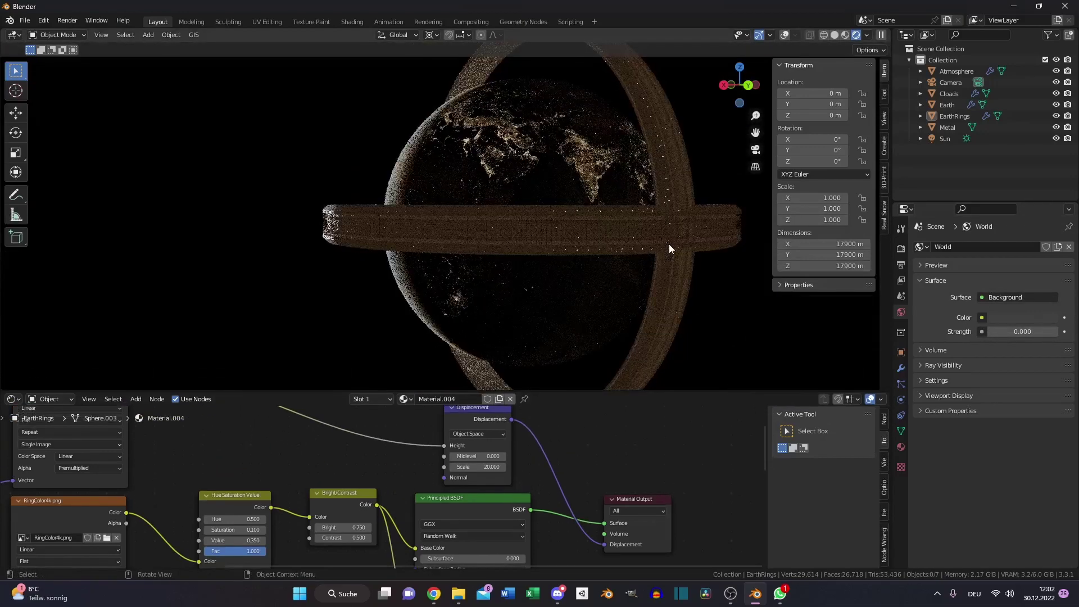
scroll(669, 244, "down", 2)
middle_click_drag(668, 244, 582, 225, "shift")
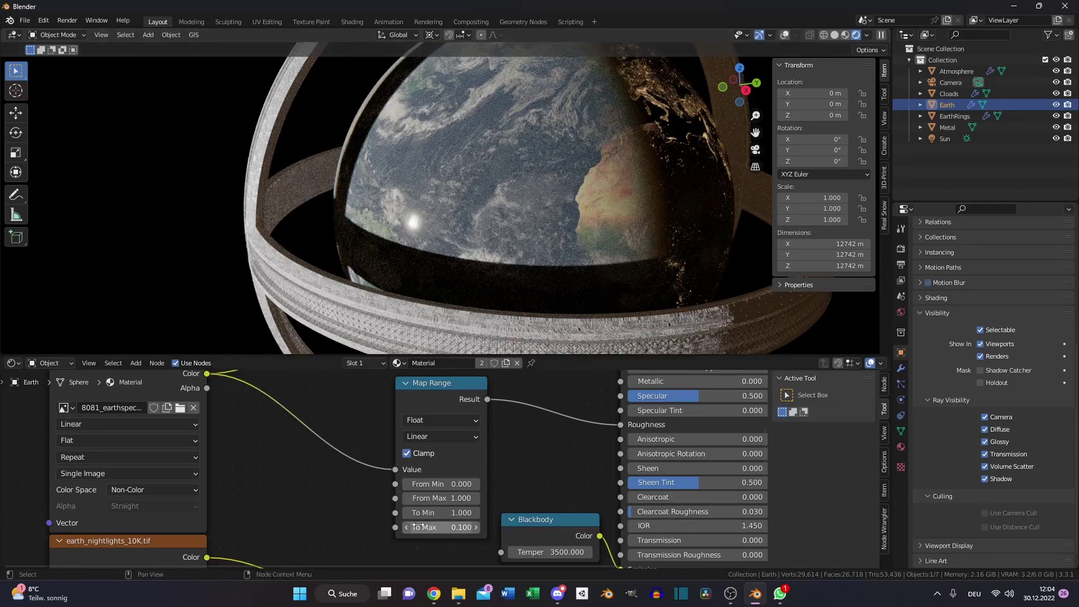
- Open the To Max value of the Map Range node feeding Roughness in the Earth material for editing
scroll(388, 470, "down", 3)
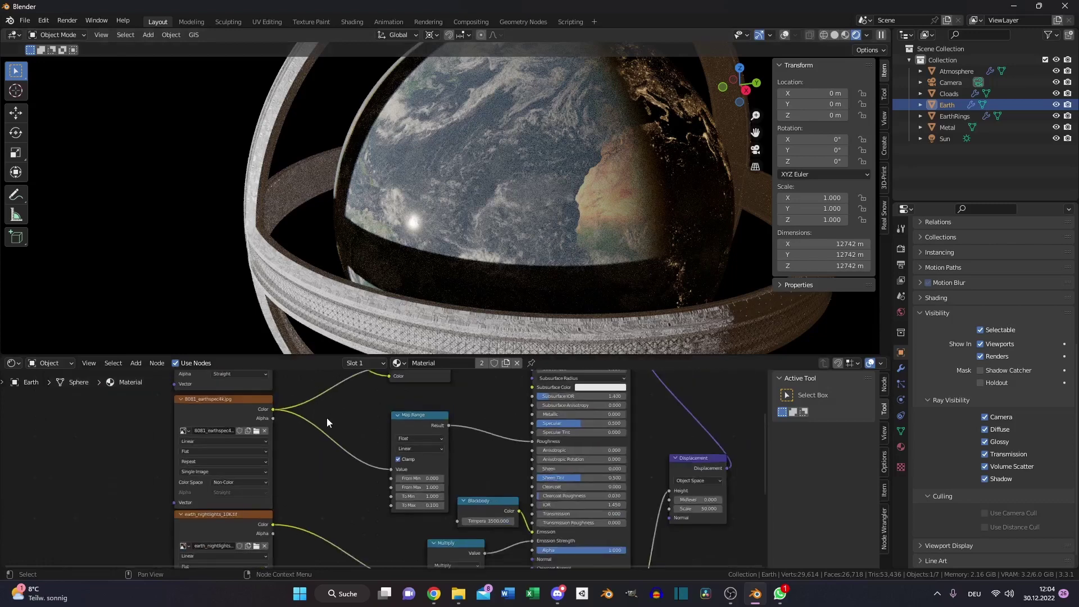
scroll(391, 469, "up", 6)
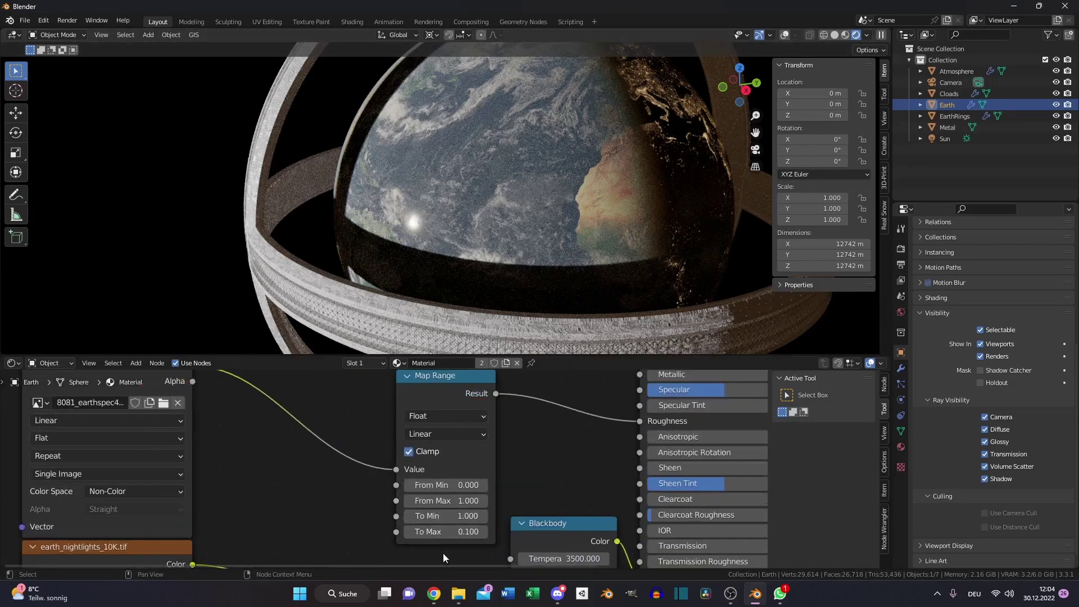
left_click(411, 534)
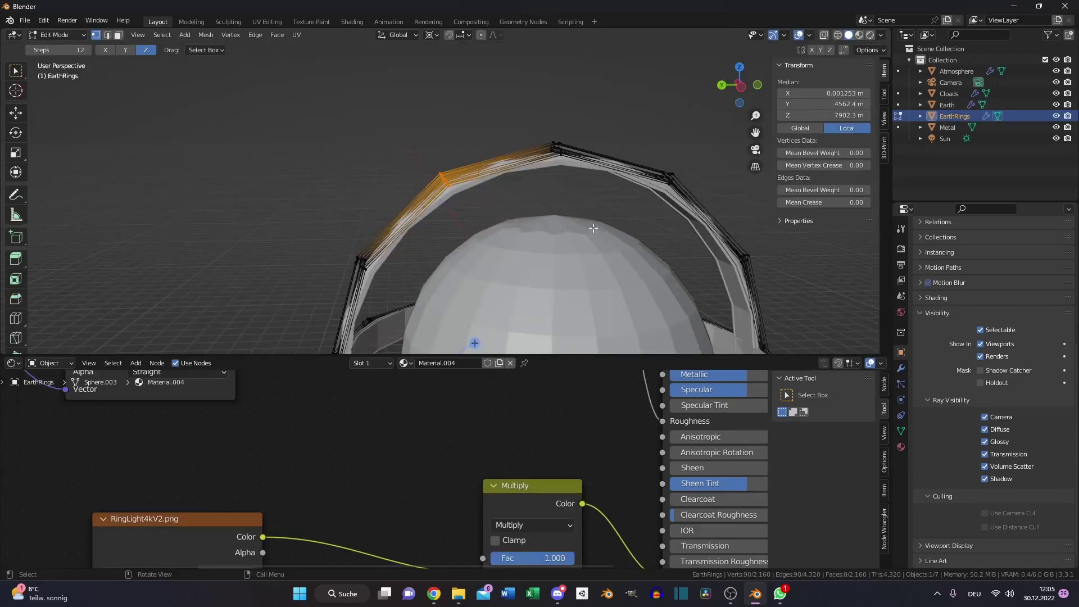
- Duplicate the selected cross-section of the vertical ring in place, separate it into its own object, and return to Object Mode
scroll(593, 227, "down", 4)
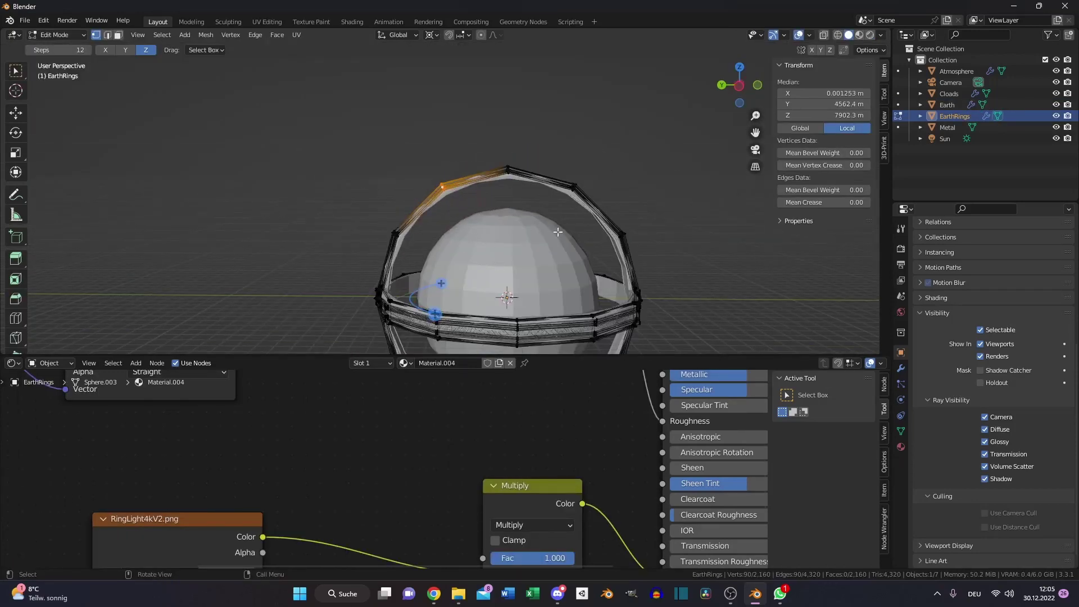
middle_click_drag(634, 223, 447, 159)
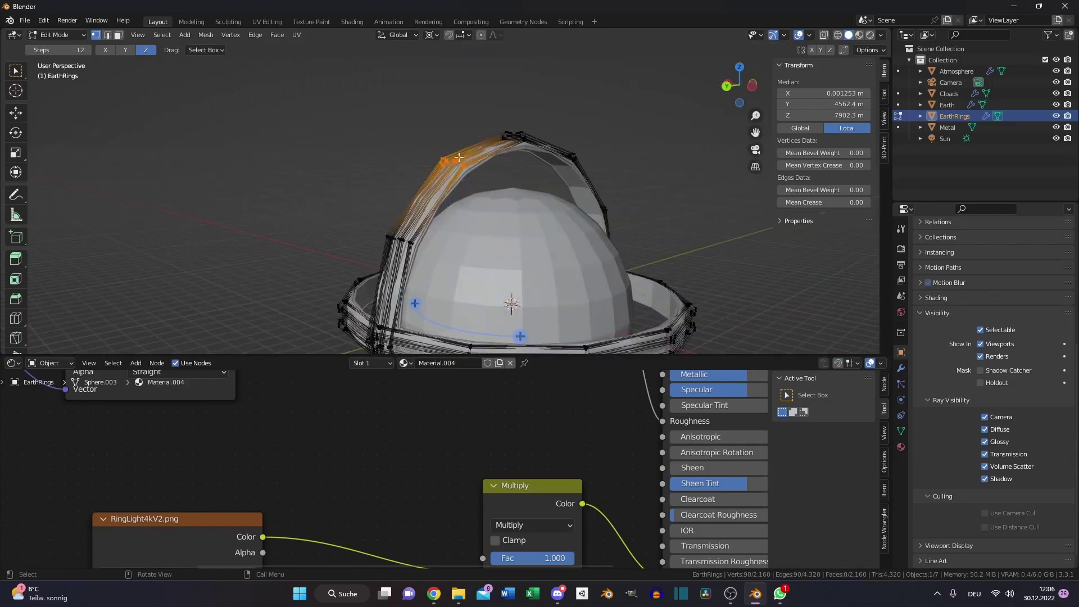
key("shift+d")
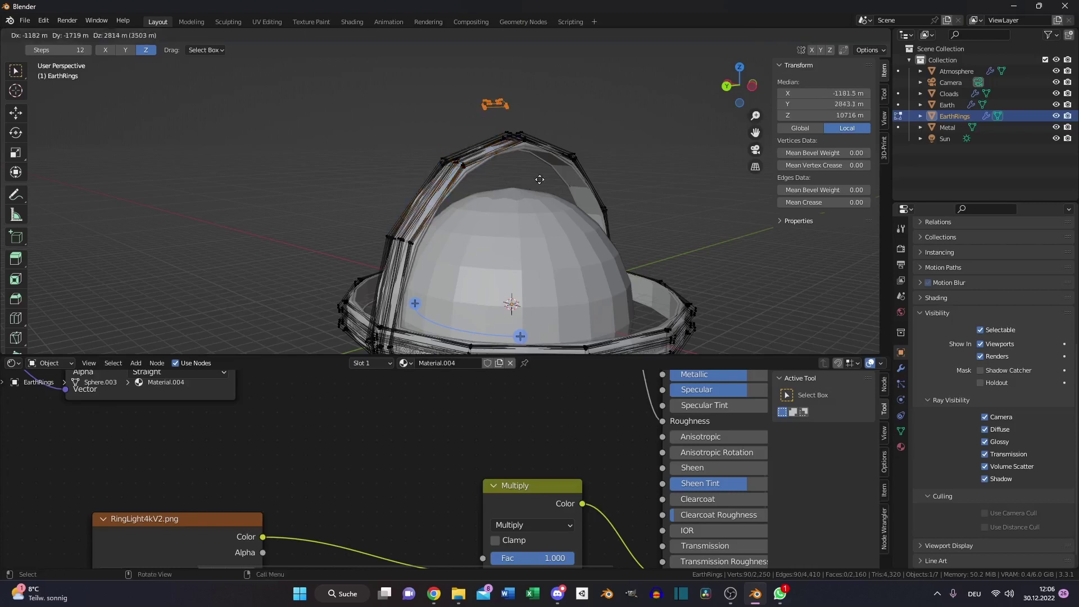
right_click(602, 200)
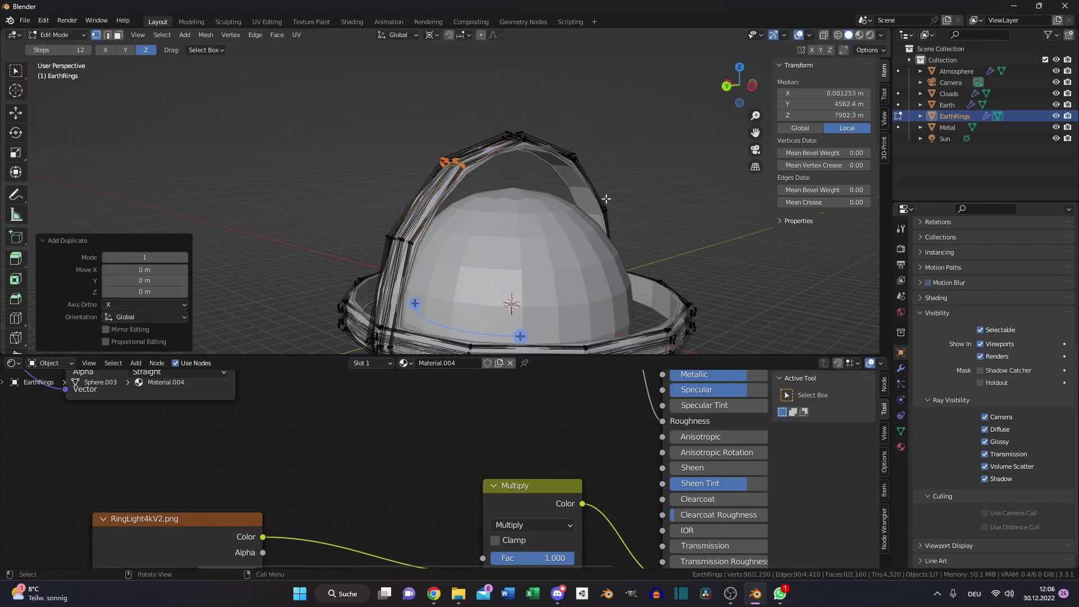
key("p")
left_click(606, 198)
key("Tab")
- Remove the Subdivision modifier from the separated cross-section object EarthRings.001
left_click(574, 103)
scroll(575, 103, "up", 5)
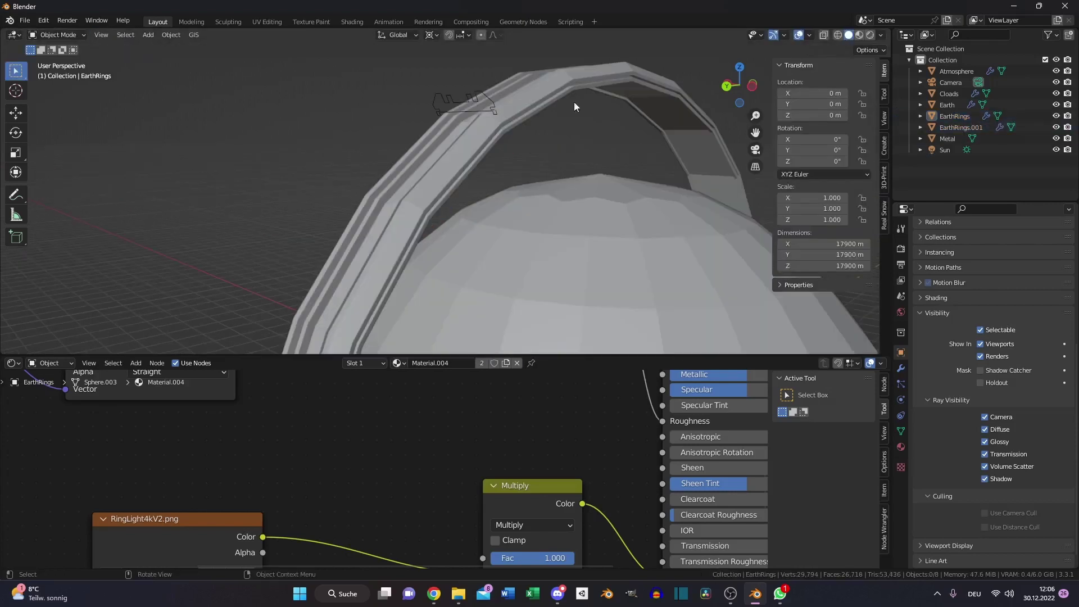
left_click(1000, 128)
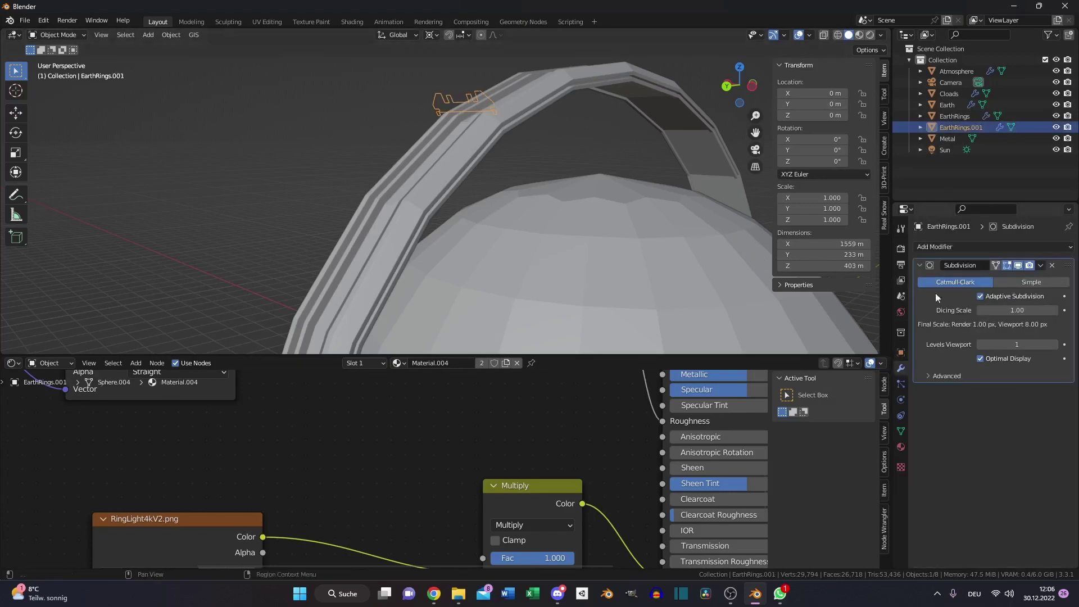
left_click(1053, 266)
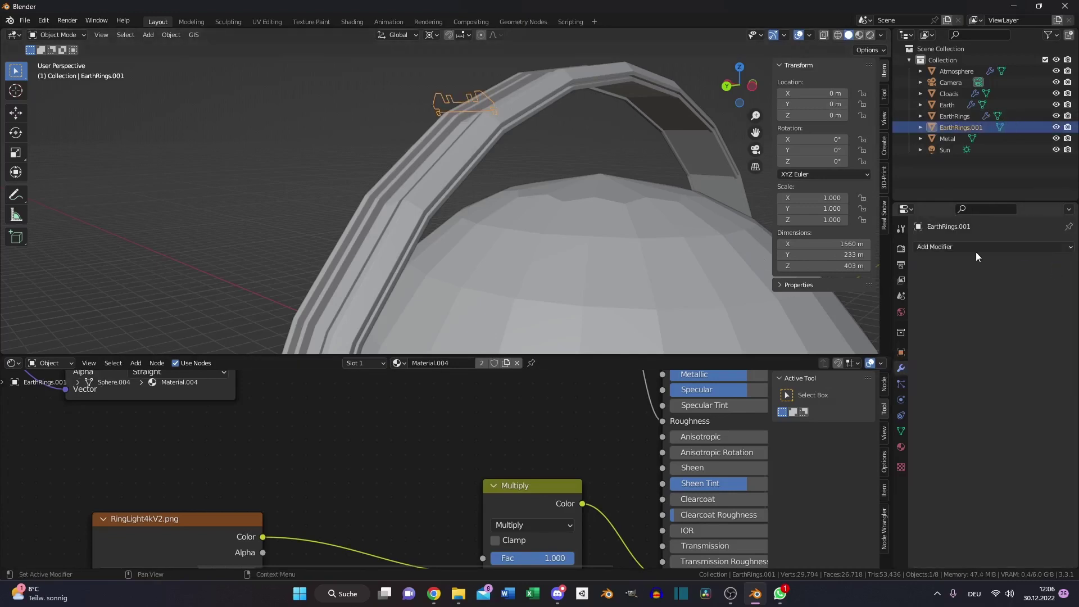
- Open the EarthRings.001 mesh for editing and select an edge loop on the clamp wrapped around the ring
key("Tab")
middle_click_drag(447, 143, 495, 198)
scroll(393, 189, "down", 1)
scroll(499, 197, "up", 5)
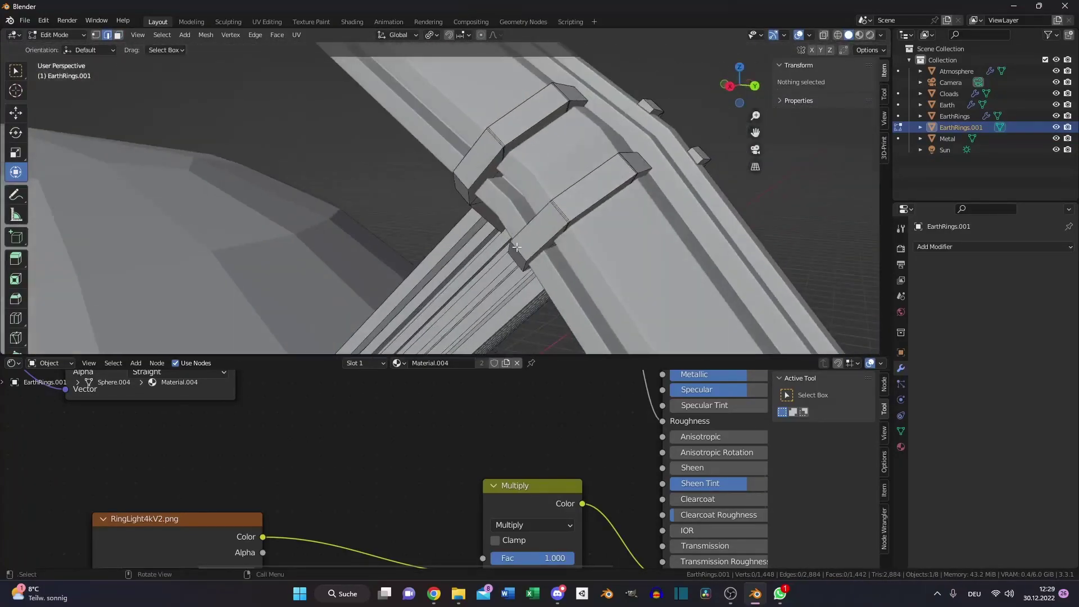
middle_click_drag(516, 247, 499, 188)
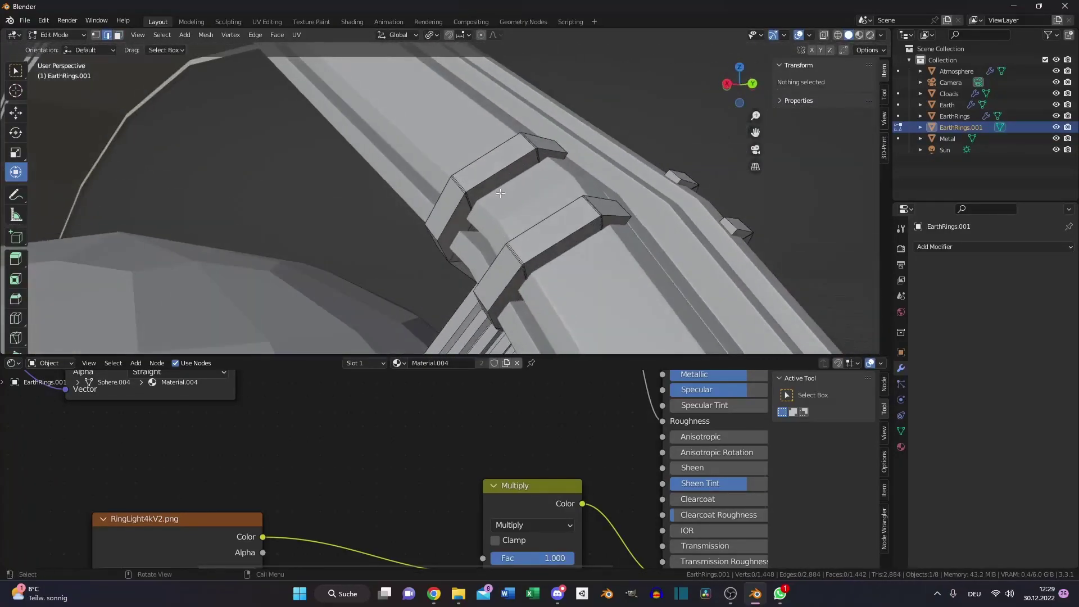
left_click(493, 173, "alt")
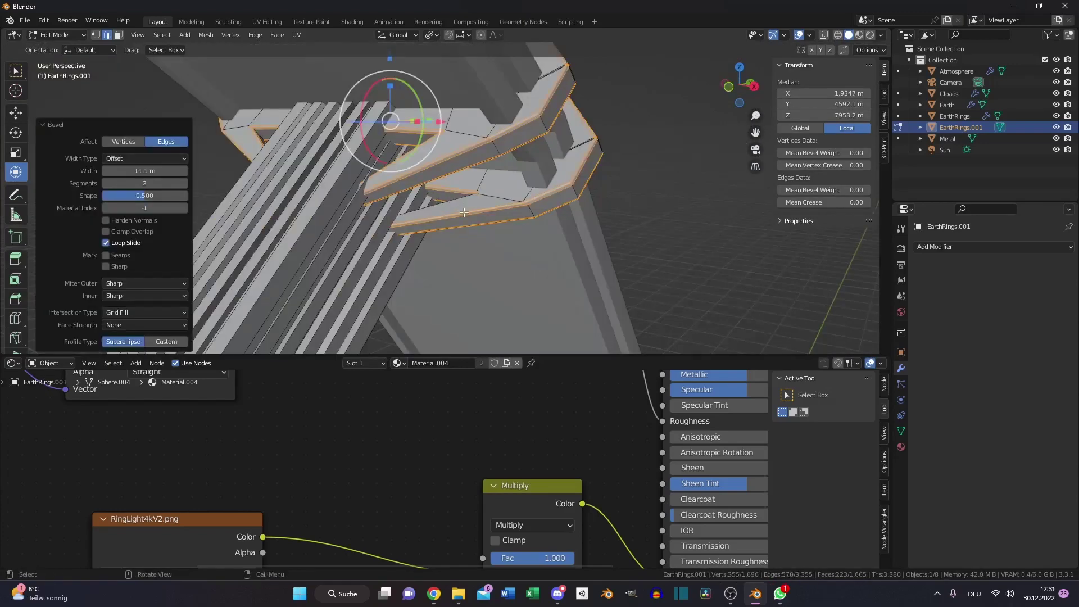
- Select the entire EarthRings.001 mesh and unwrap its UVs from the right orthographic view
scroll(507, 227, "up", 3)
middle_click_drag(507, 227, 574, 154)
key("a")
key("KP_3")
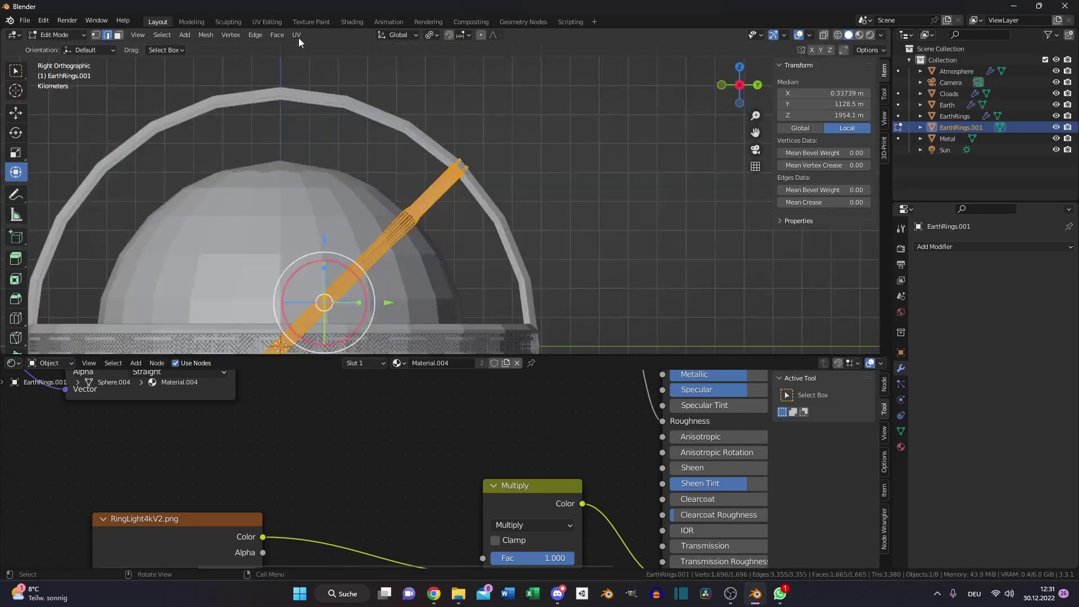
left_click(296, 35)
left_click(318, 65)
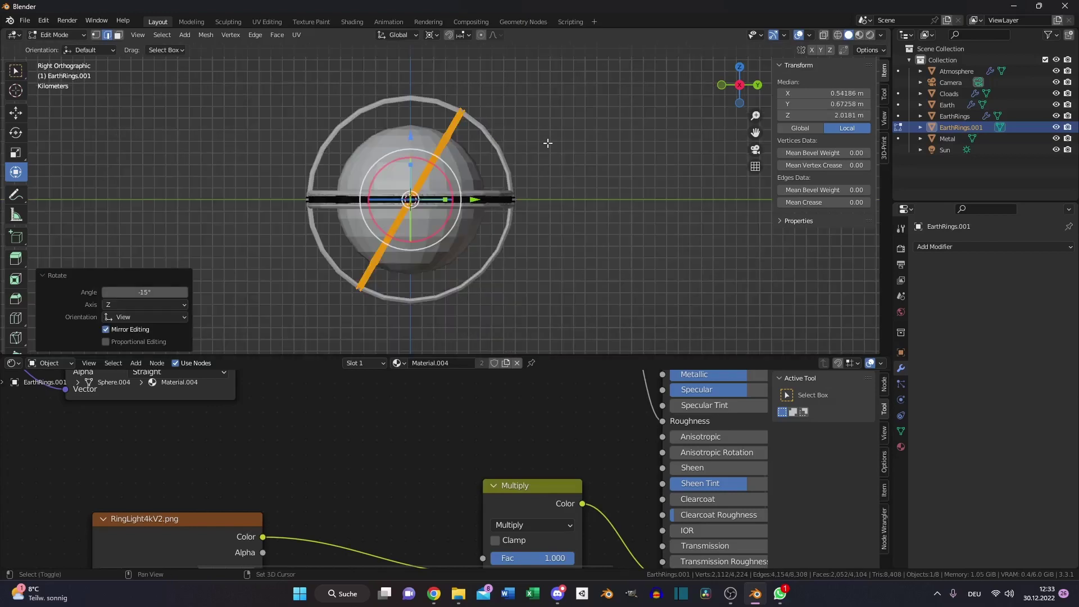
- Duplicate the selected strut geometry of EarthRings.001 in place
key("shift+d")
right_click(549, 137)
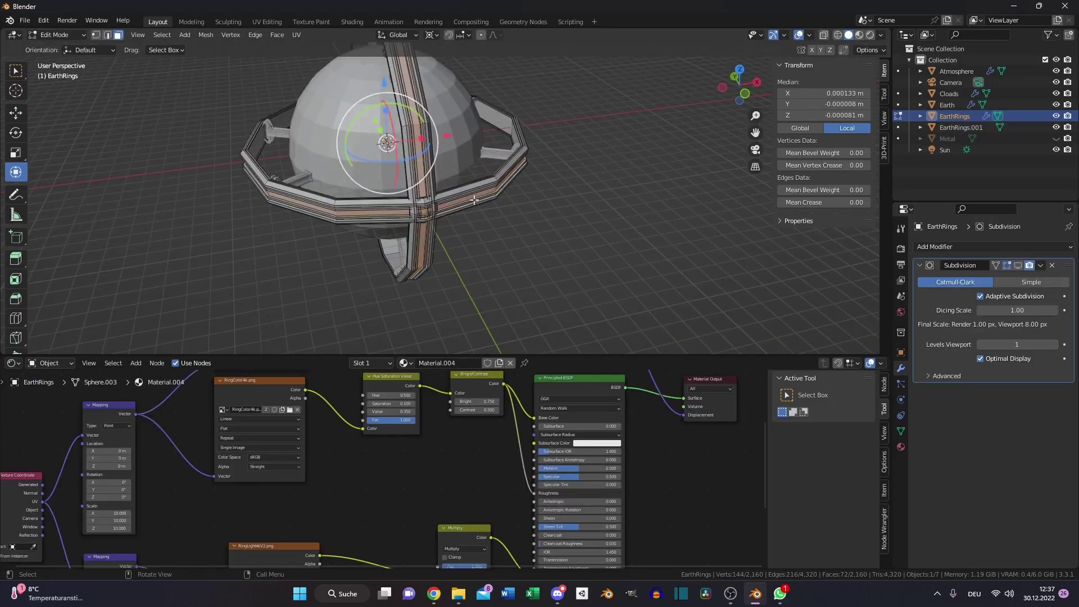
- Add a second material slot with a new material to EarthRings and assign it to the selected band faces
middle_click_drag(446, 234, 455, 207)
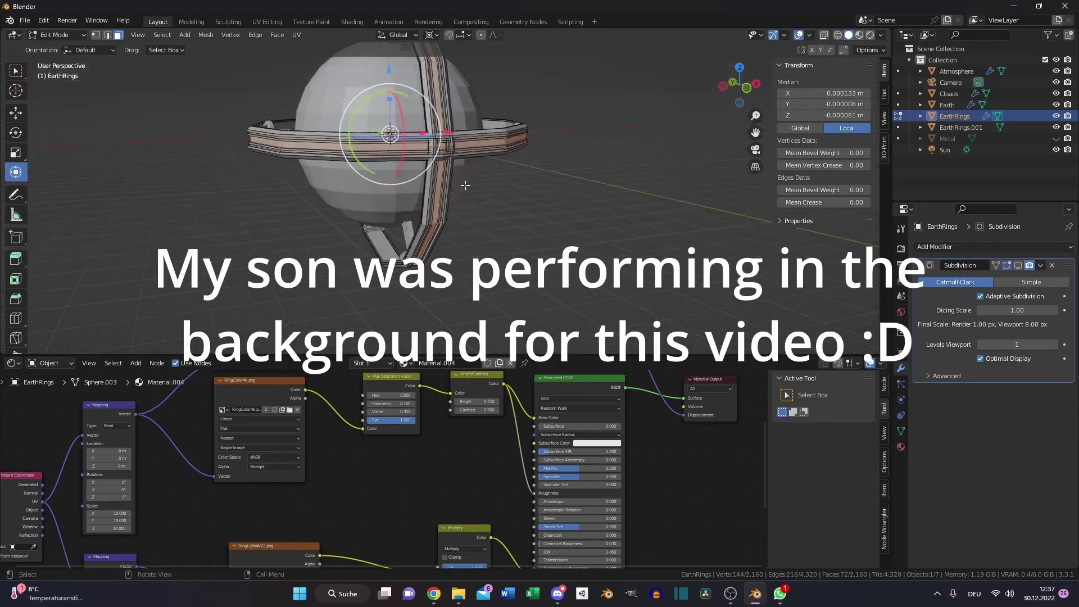
scroll(465, 169, "up", 3)
middle_click_drag(462, 145, 500, 131)
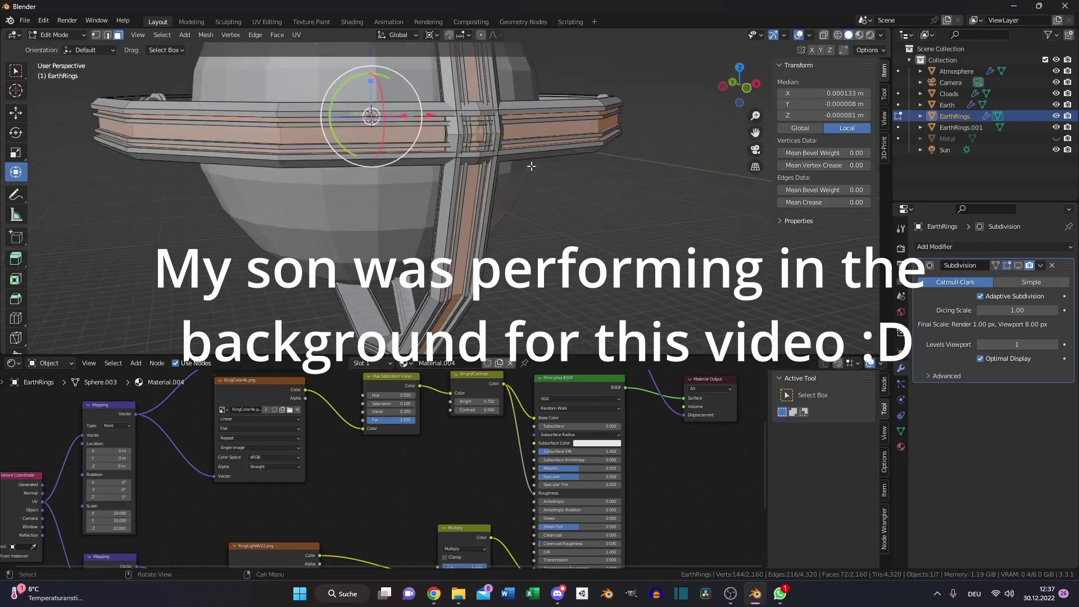
left_click(901, 447)
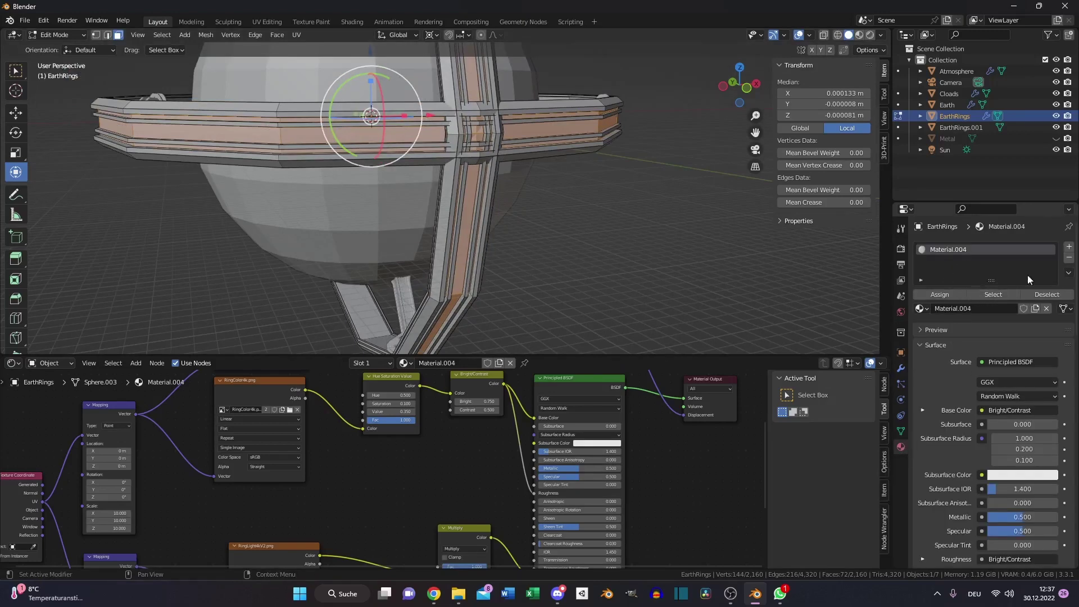
left_click(1069, 246)
left_click(948, 326)
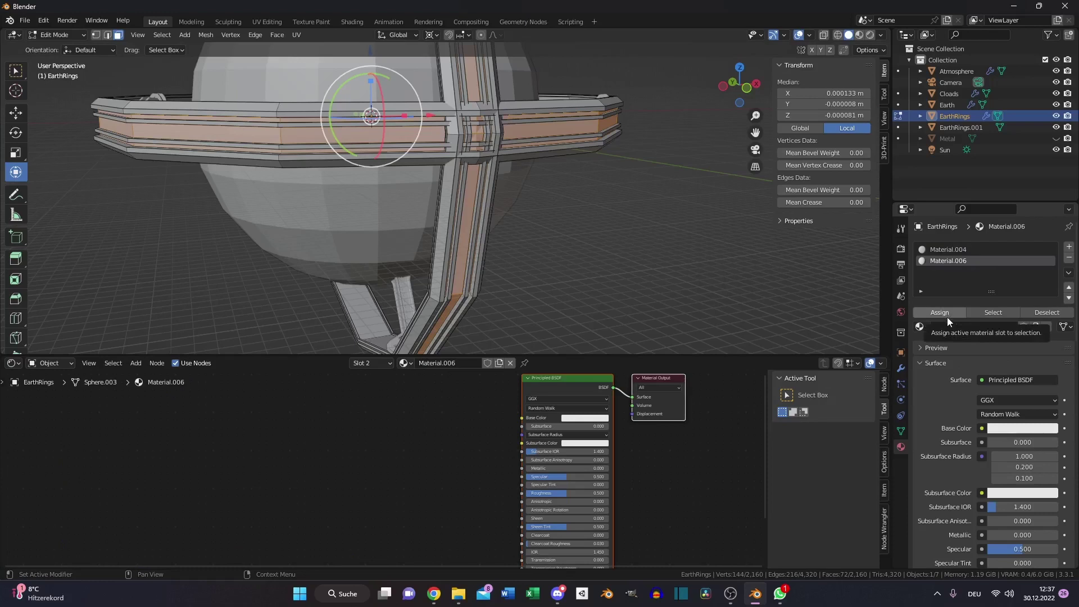
left_click(931, 316)
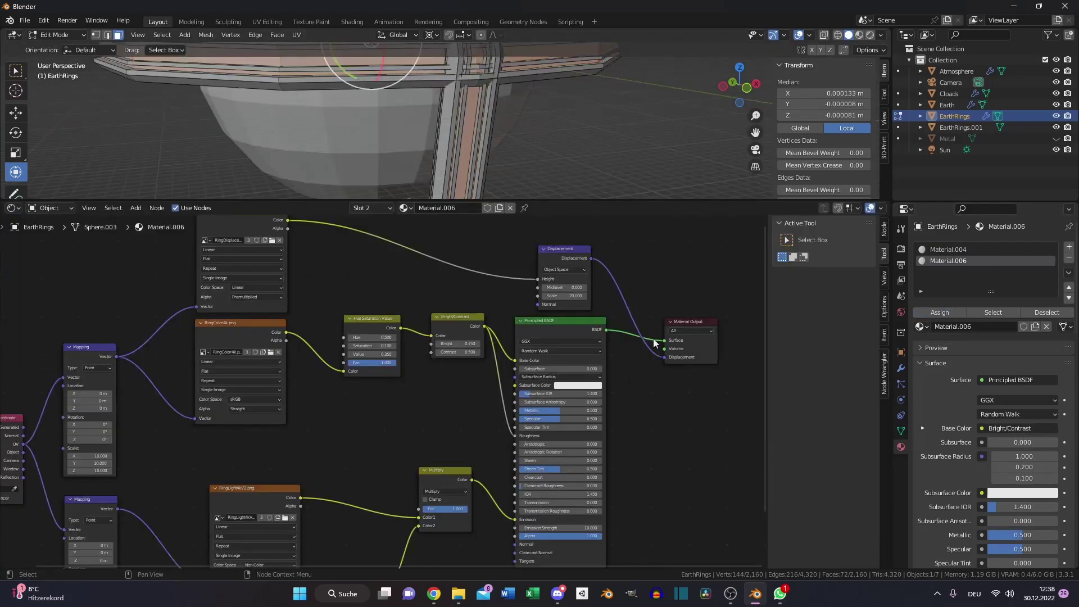
- In Material.006, disconnect Displacement from the Material Output and delete the Displacement node together with the ring displacement image texture
left_click_drag(665, 357, 627, 270)
middle_click_drag(639, 262, 688, 302)
left_click_drag(612, 263, 306, 312)
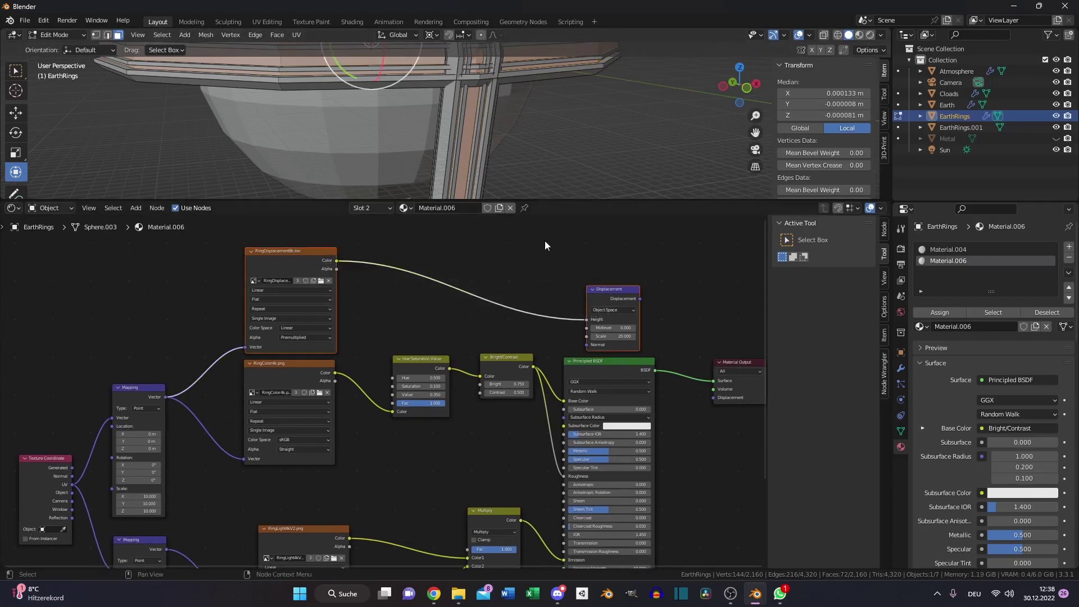
key("x")
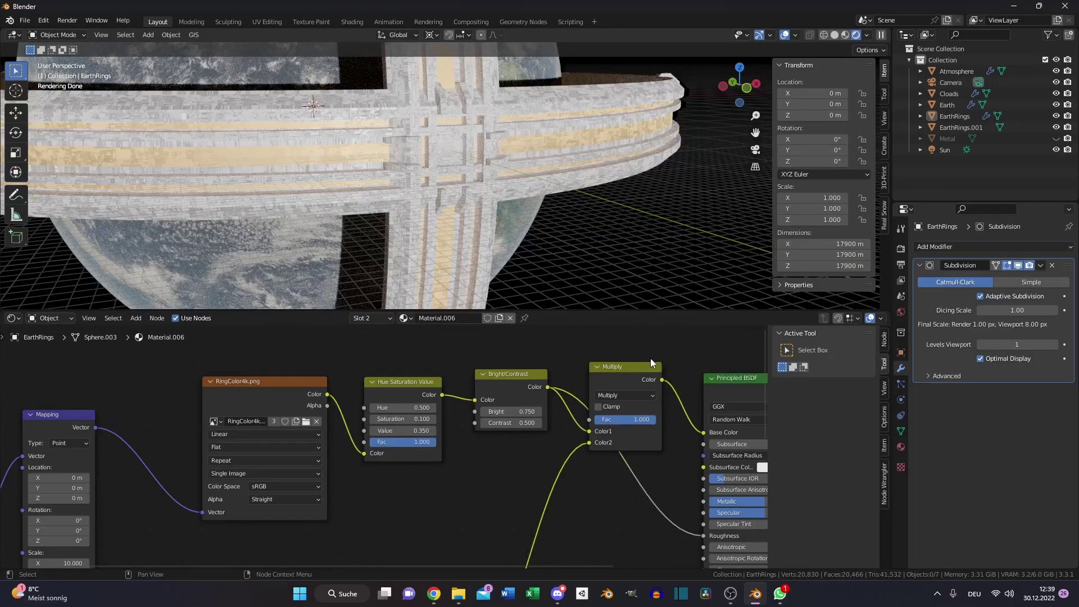
- Reposition the Multiply node between Bright/Contrast and Base Color, and inspect its Blackbody and Bright/Contrast connections in Material.006
left_click_drag(644, 371, 654, 375)
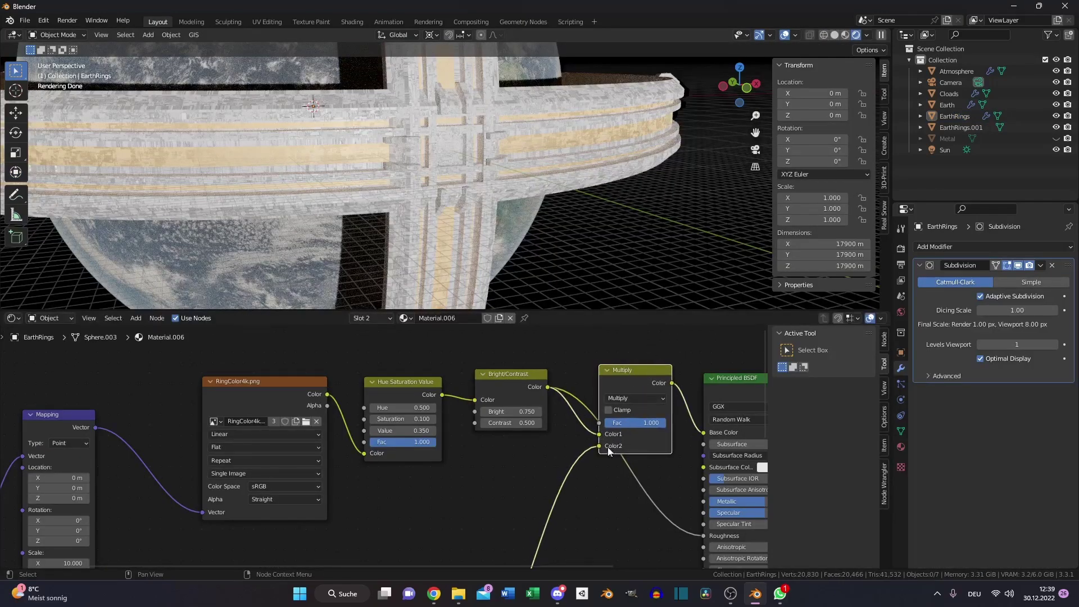
middle_click_drag(506, 463, 527, 484)
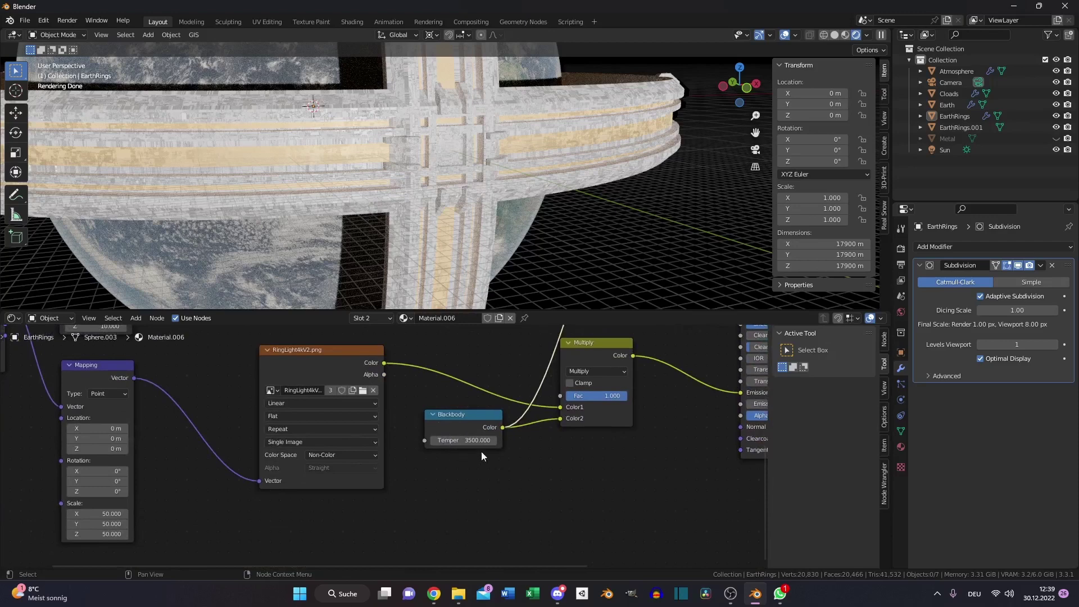
scroll(482, 455, "up", 10, "shift")
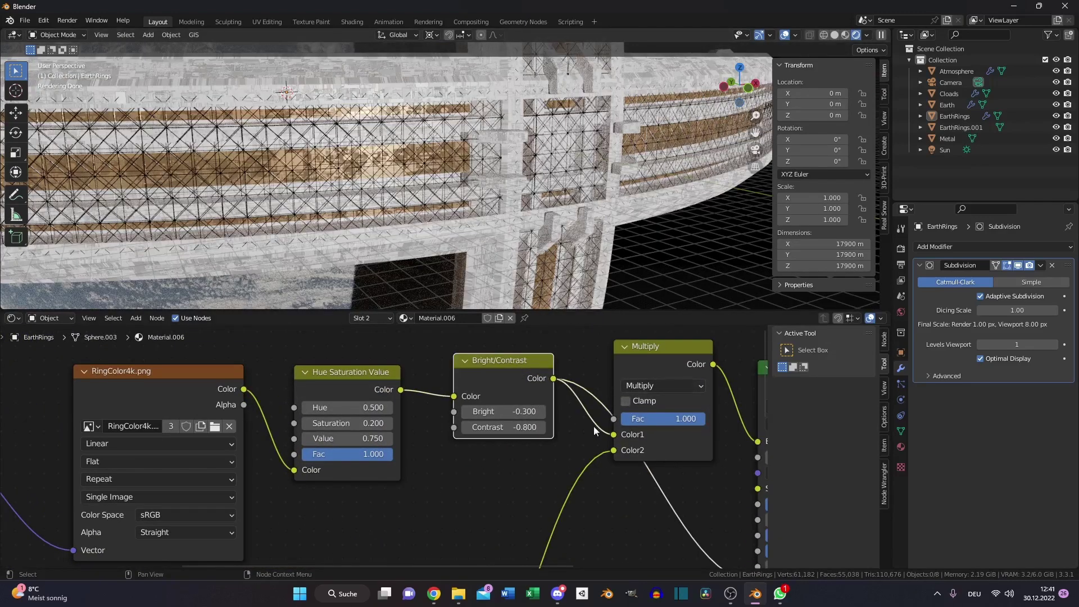
middle_click_drag(560, 446, 539, 456)
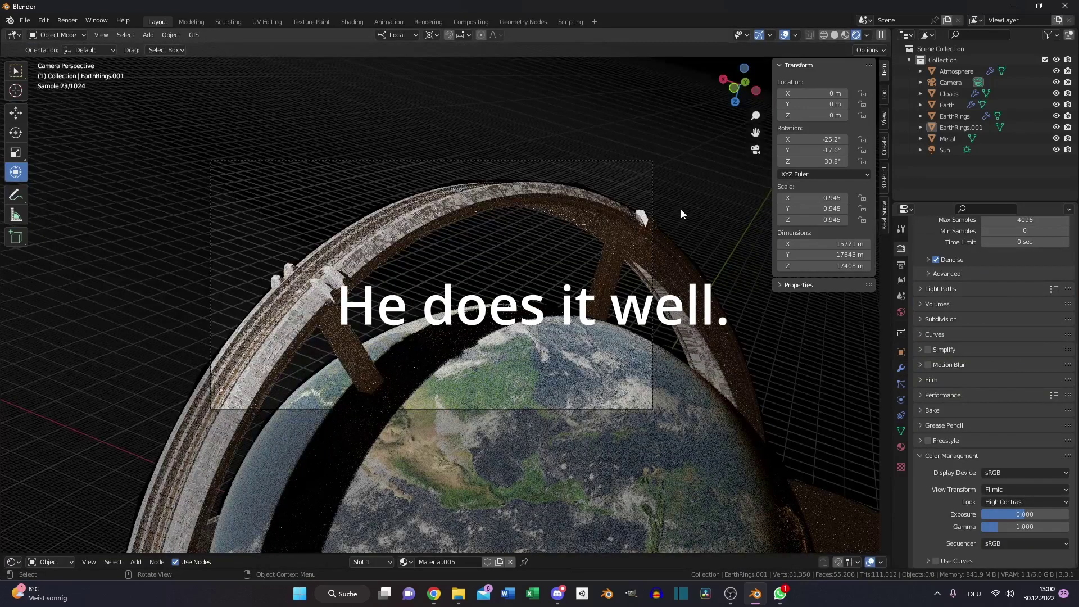